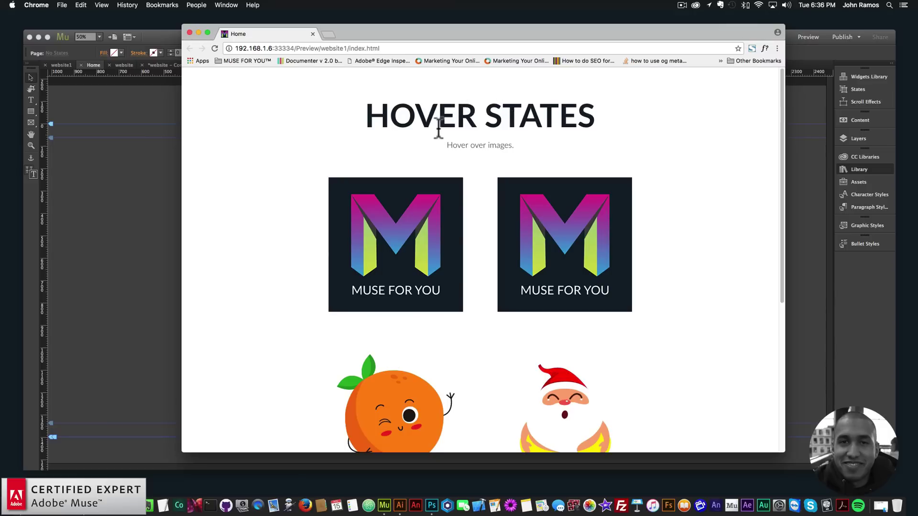
Back in Muse, create a new site with the default settings.
scroll(440, 123, "down", 1)
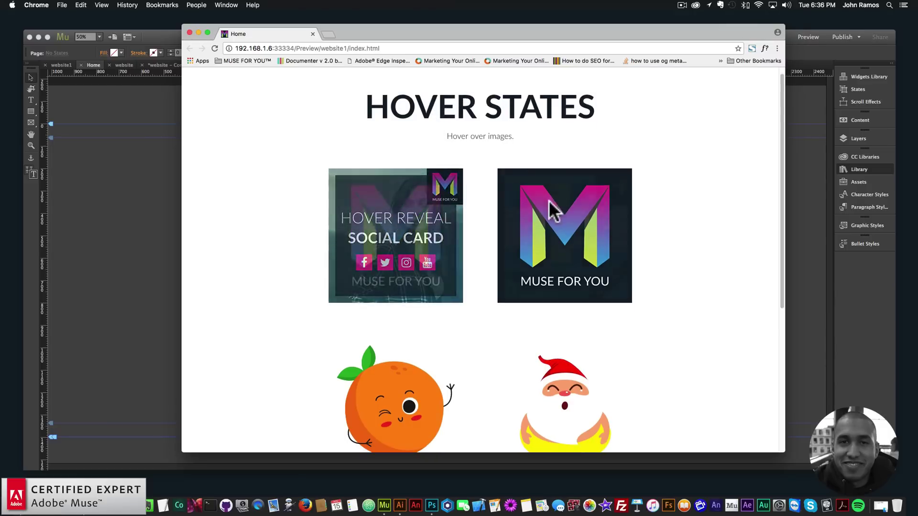
mouse_move(549, 206)
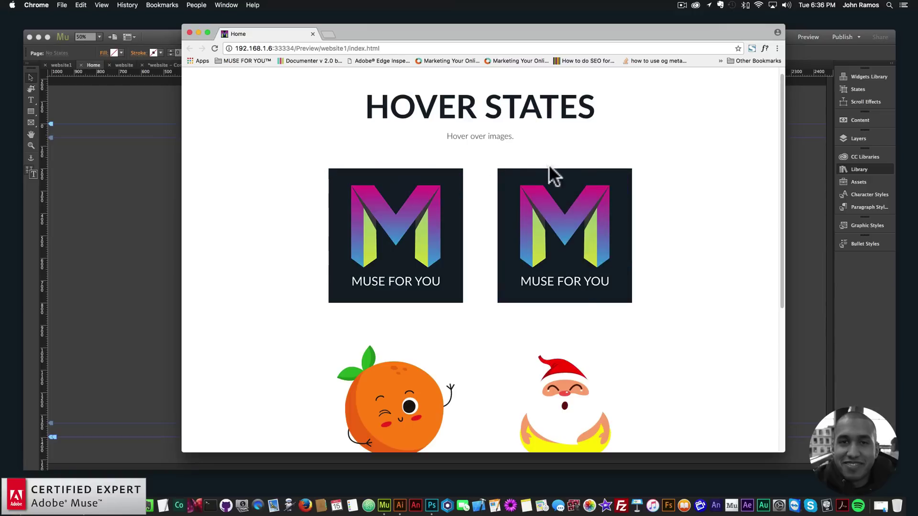
scroll(549, 174, "down", 3)
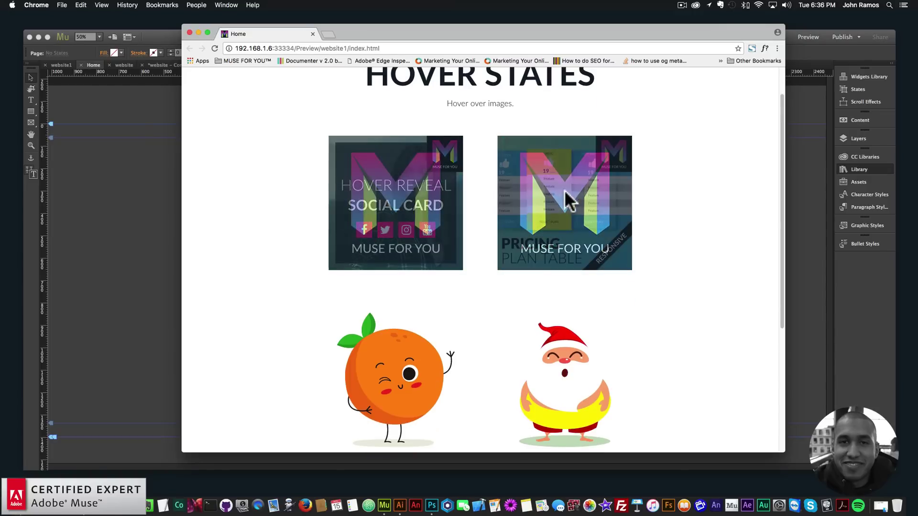
scroll(564, 190, "down", 5)
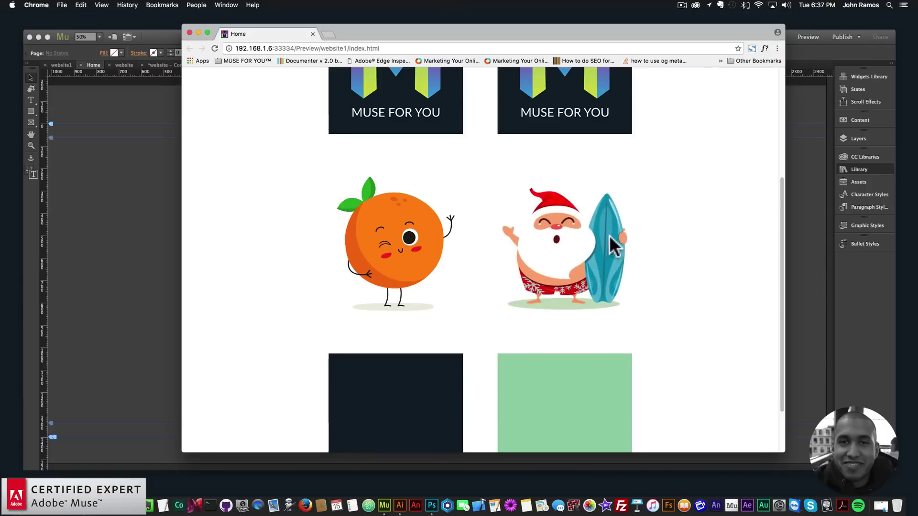
scroll(616, 236, "down", 1)
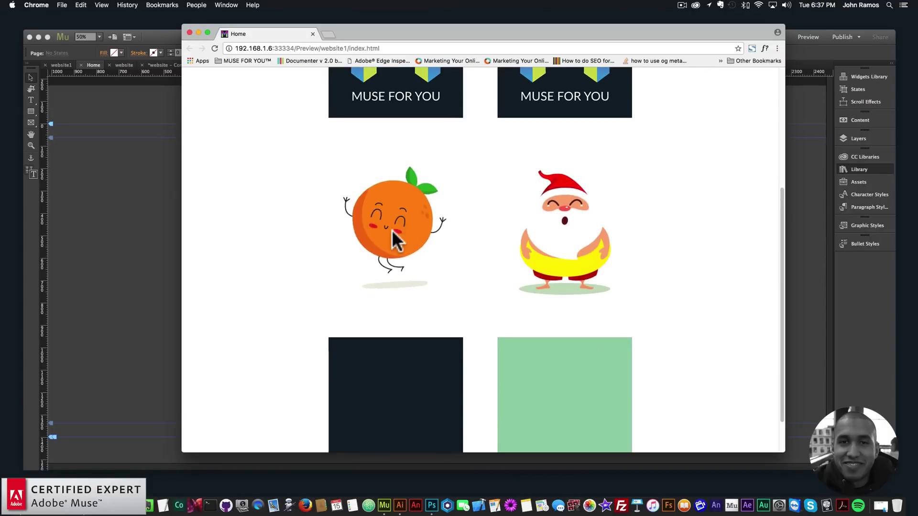
scroll(393, 230, "down", 3)
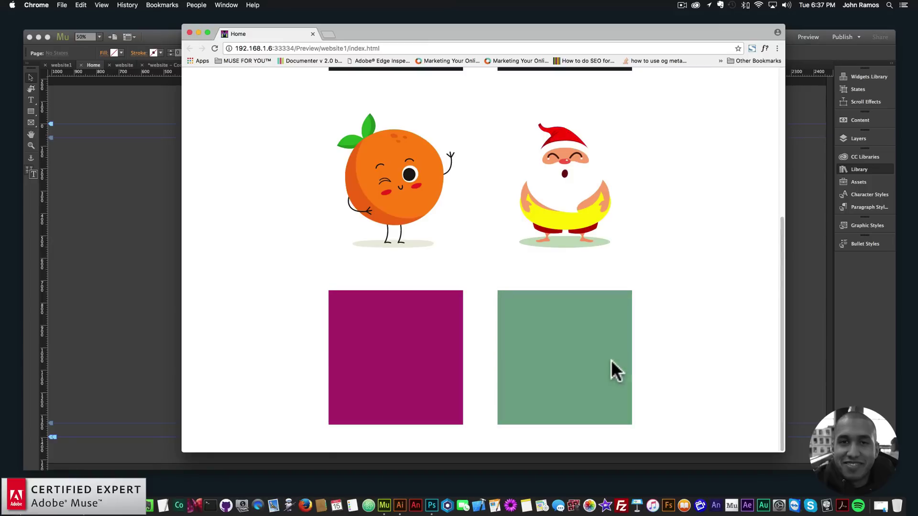
scroll(609, 359, "up", 3)
scroll(670, 342, "up", 2)
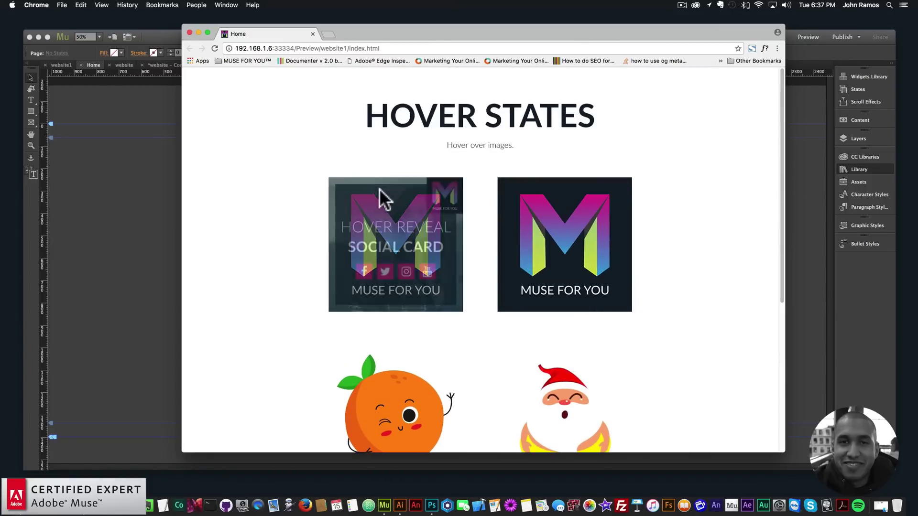
left_click(127, 210)
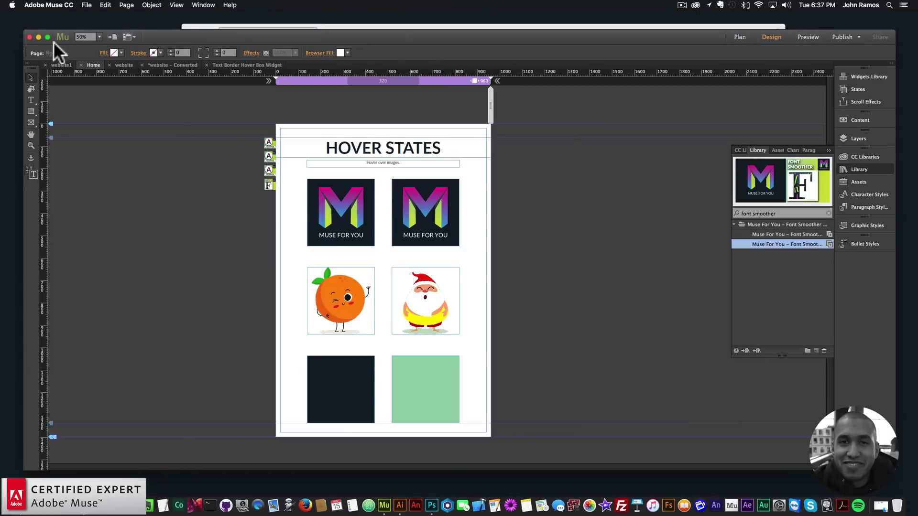
left_click(86, 5)
left_click(90, 15)
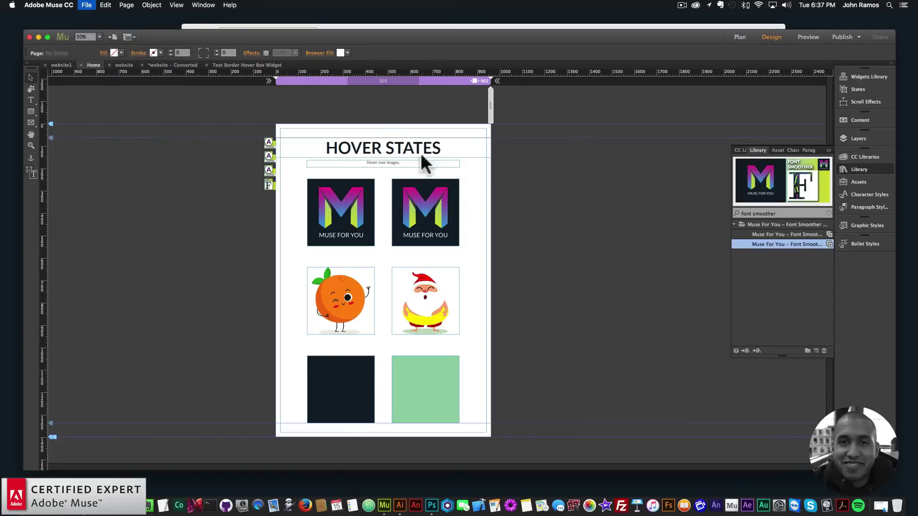
left_click(539, 289)
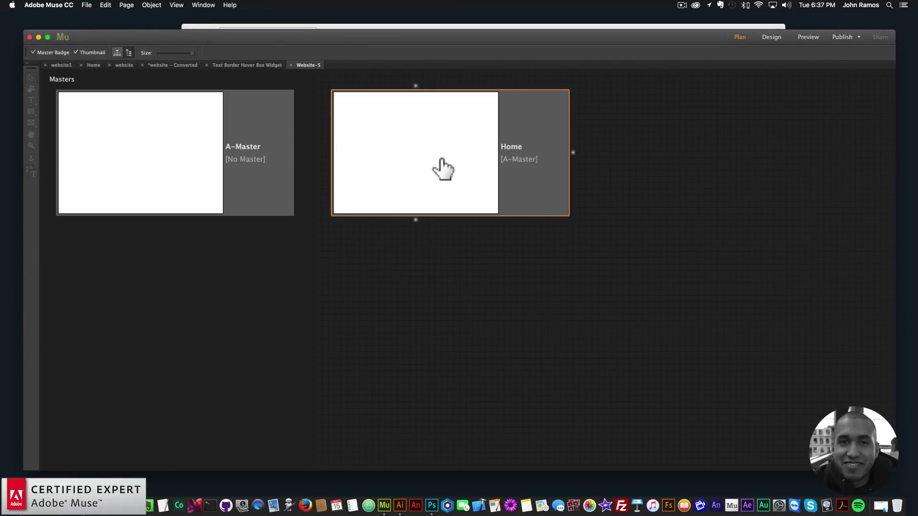
Open the Home page, draw a 300×300 square rectangle and nudge it slightly right.
double_click(441, 168)
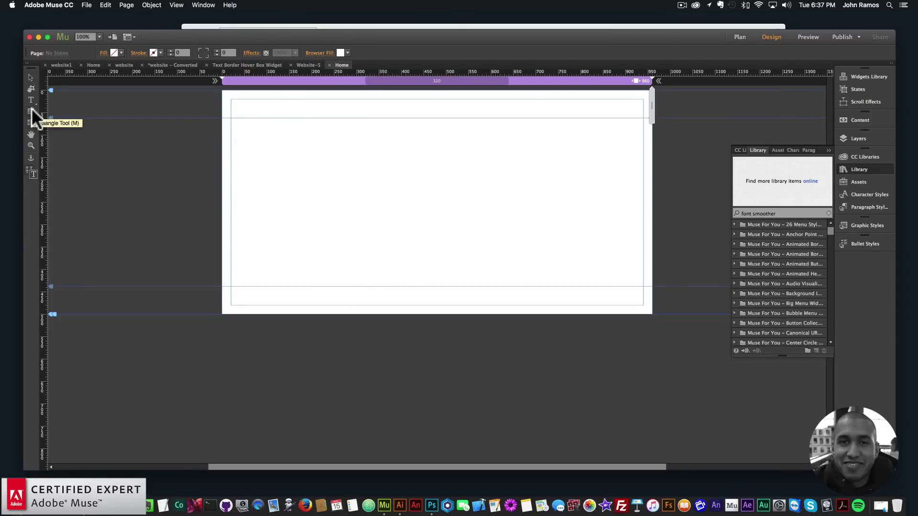
key("super+shift+z")
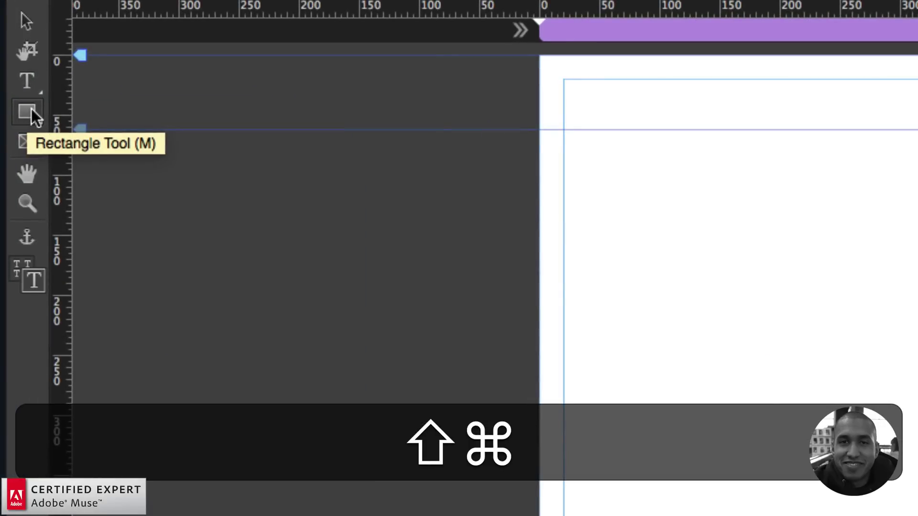
key("super+shift+z")
left_click(34, 115)
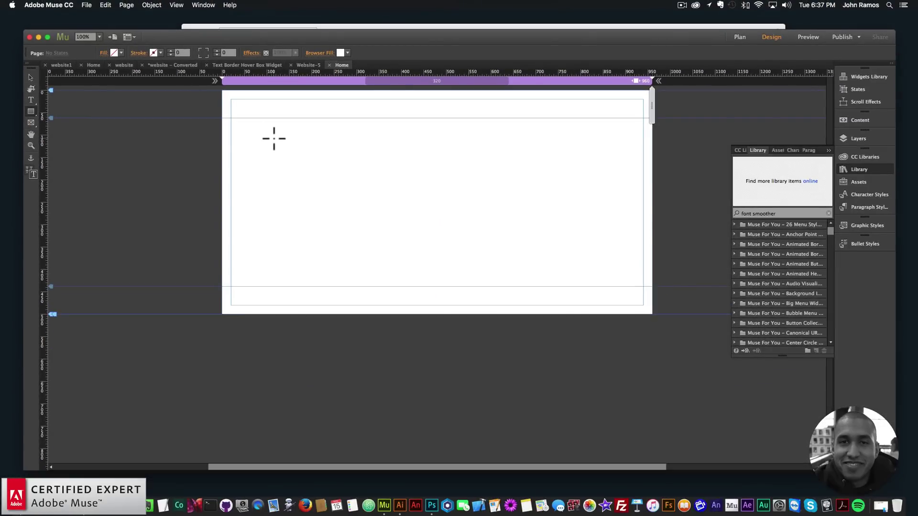
left_click_drag(274, 137, 409, 256)
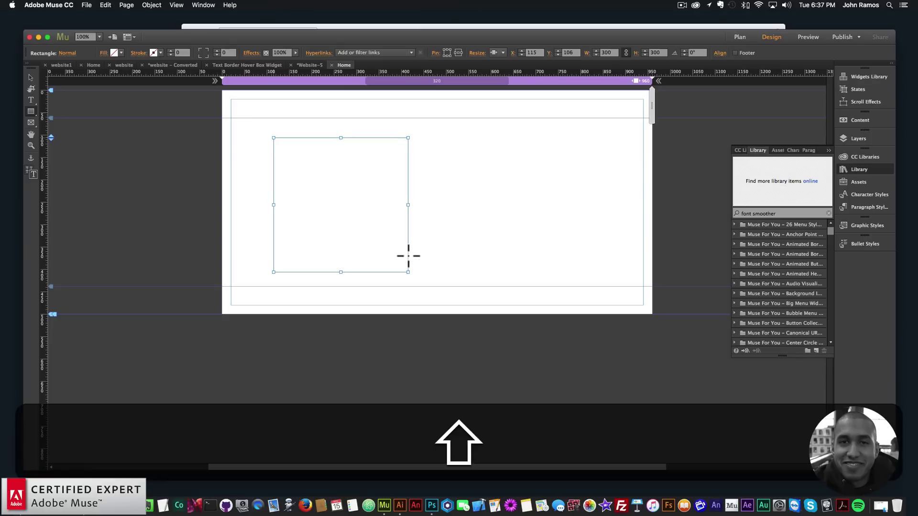
left_click(30, 78)
left_click(511, 174)
left_click_drag(339, 168, 346, 170)
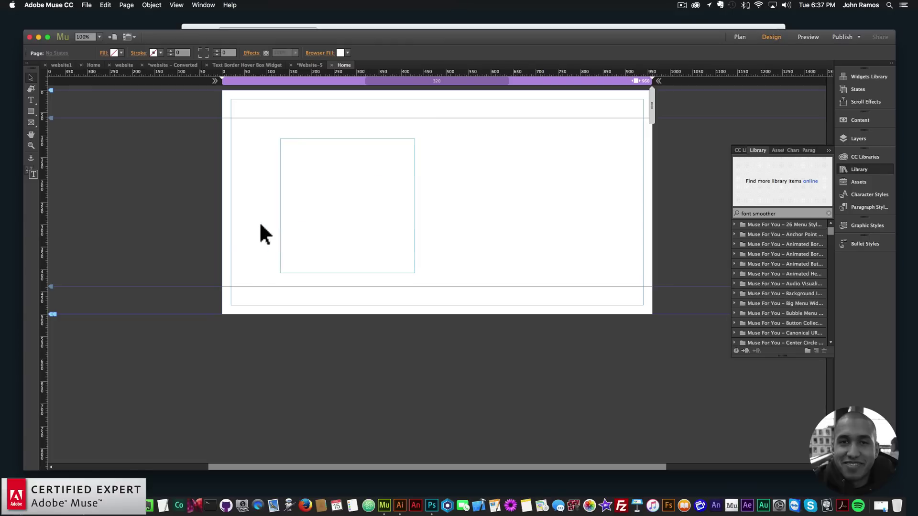
Open hover-example.psd in Photoshop and dismiss the new-library offer.
left_click(881, 505)
left_click(476, 196)
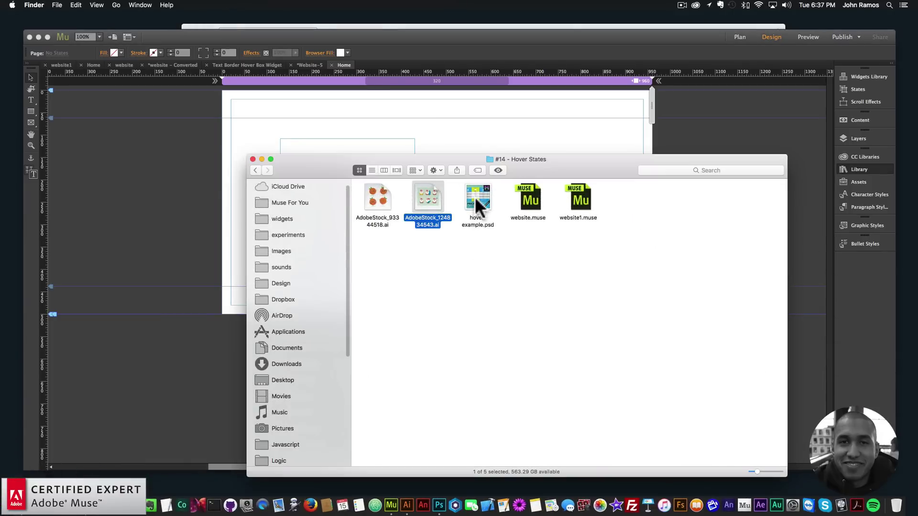
double_click(480, 186)
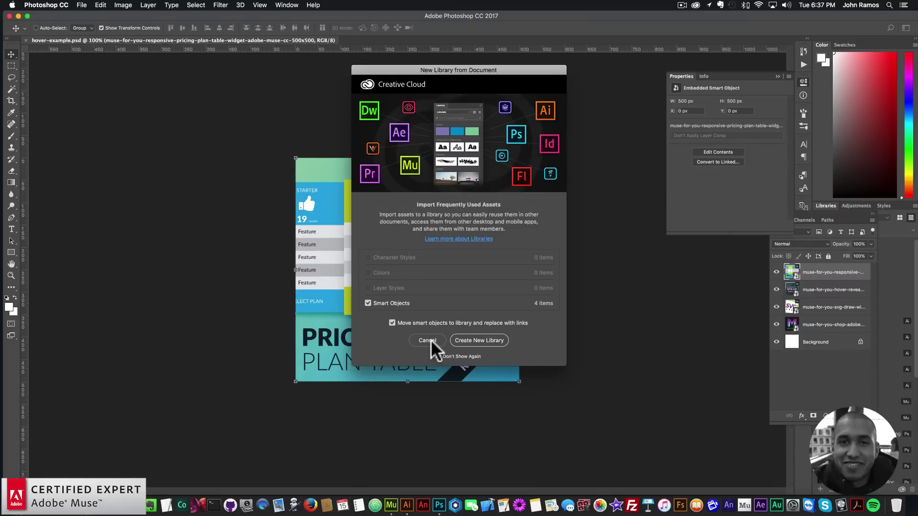
left_click(430, 341)
Hide all four image layers, then show each again up to the pricing table.
left_click(821, 325)
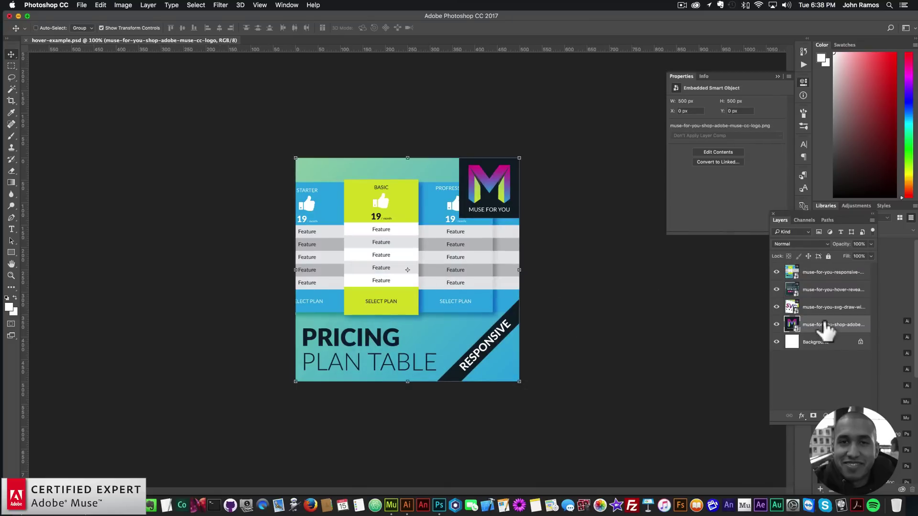
left_click(818, 272)
left_click_drag(778, 273, 778, 333)
left_click(777, 324)
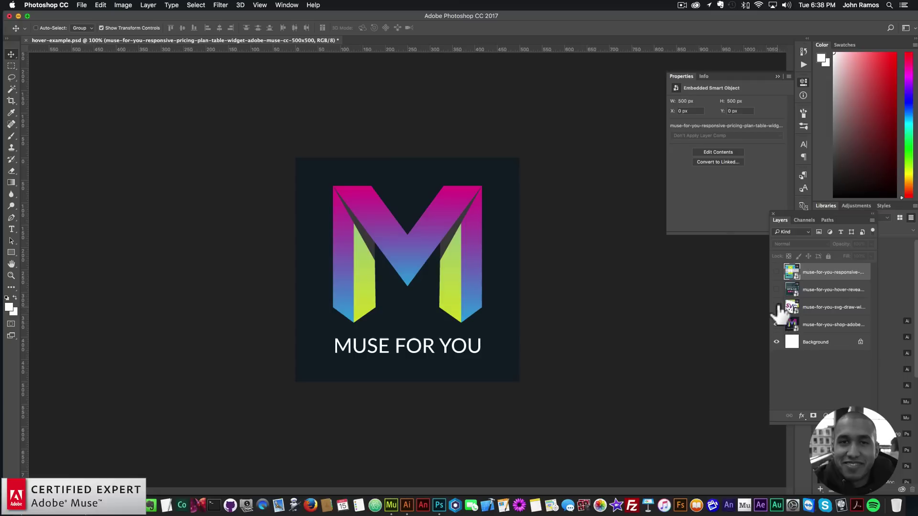
left_click(776, 307)
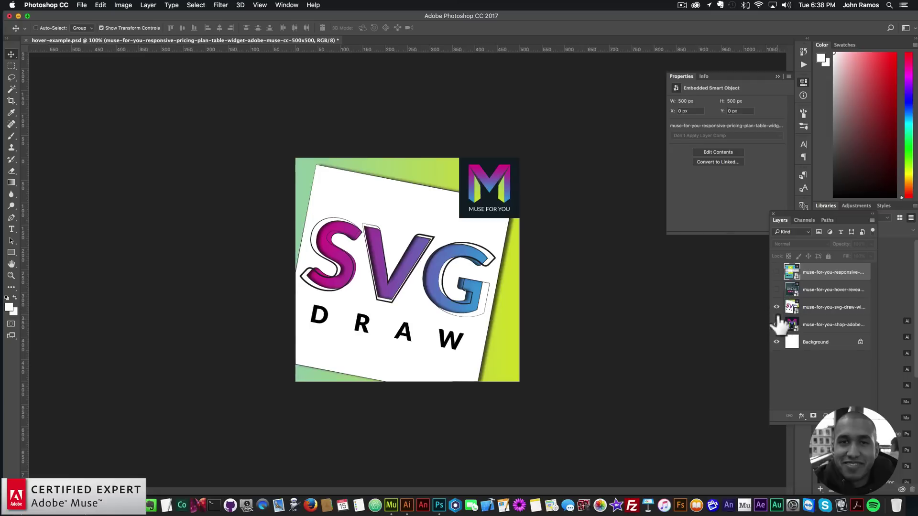
left_click(777, 290)
left_click(777, 273)
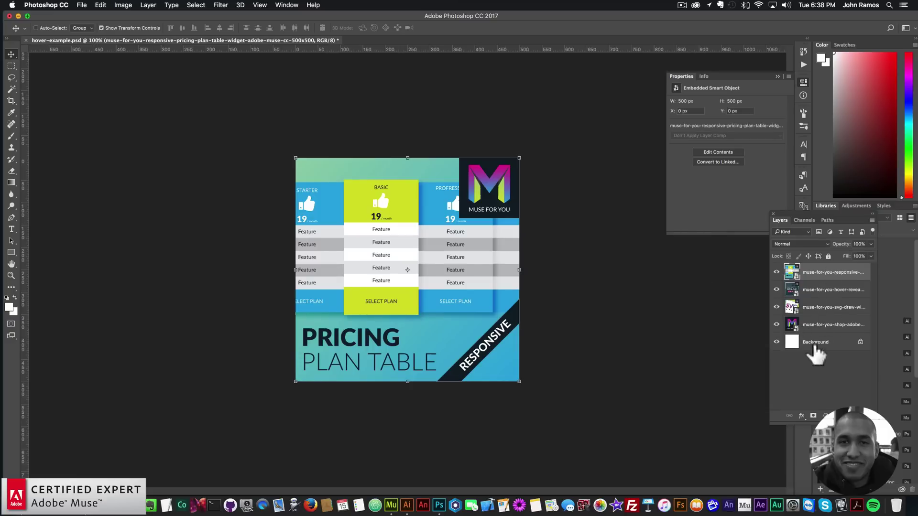
left_click(820, 306)
left_click(822, 290)
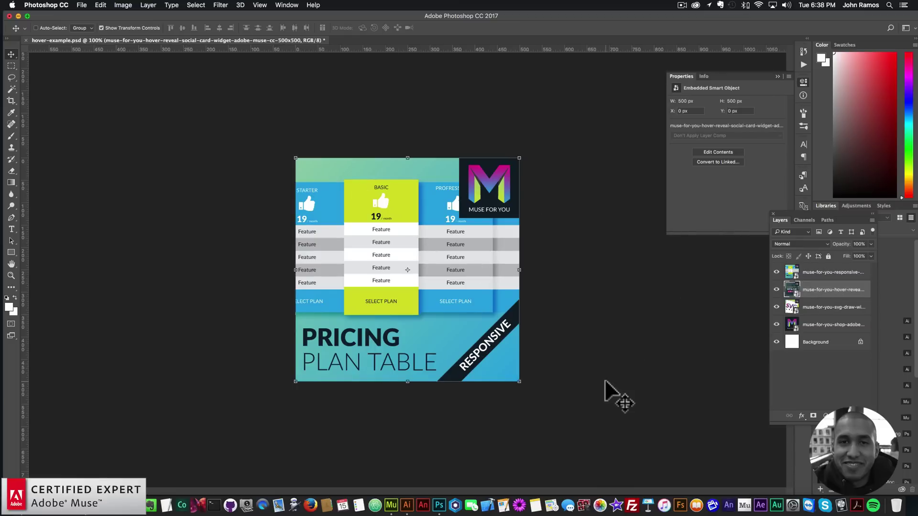
Fill the square with hover-example.psd's muse-for-you logo layer, clipped to layer contents.
left_click(389, 498)
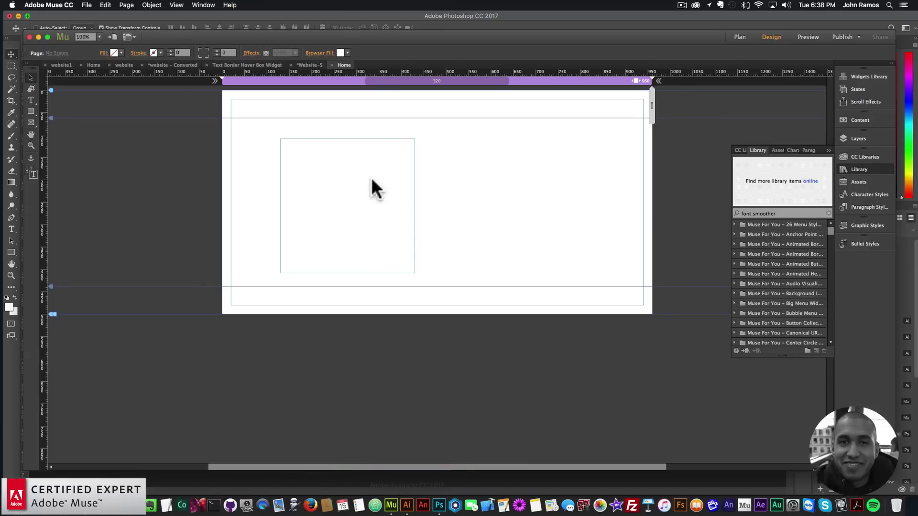
left_click(359, 164)
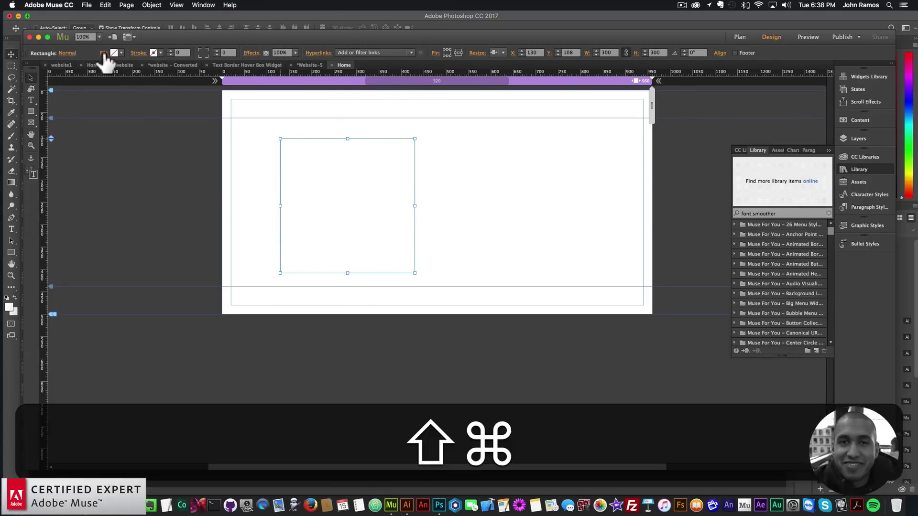
key("super+shift+z")
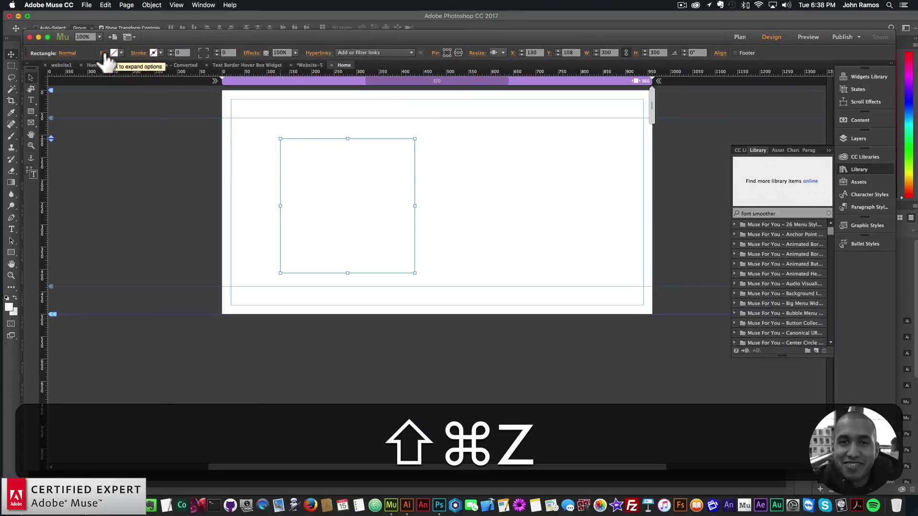
left_click(104, 53)
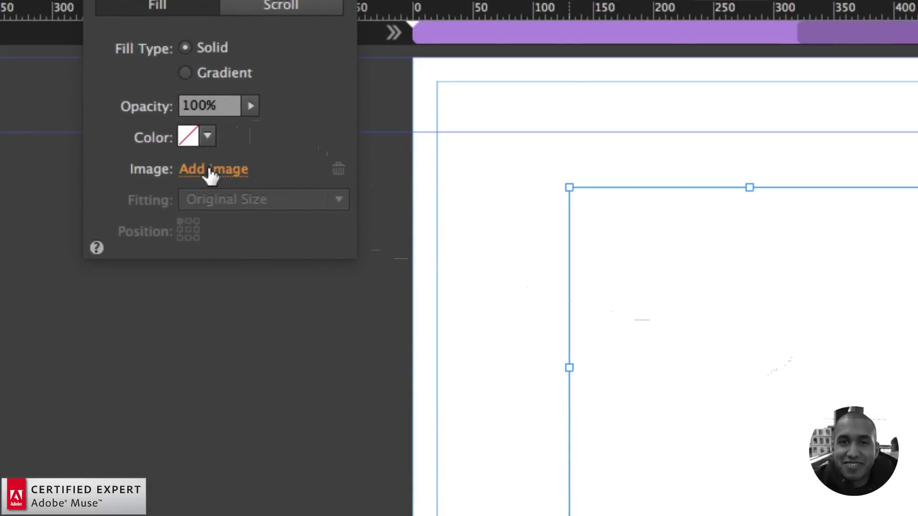
left_click(208, 172)
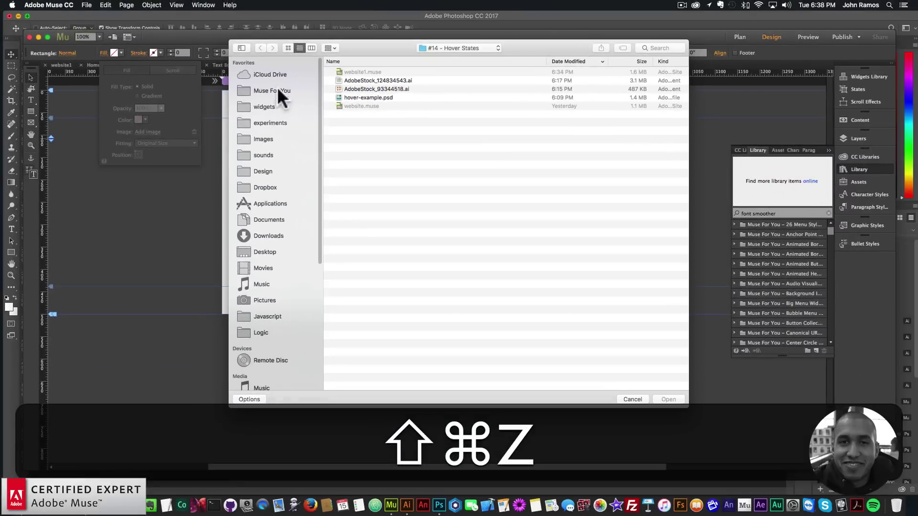
left_click(359, 96)
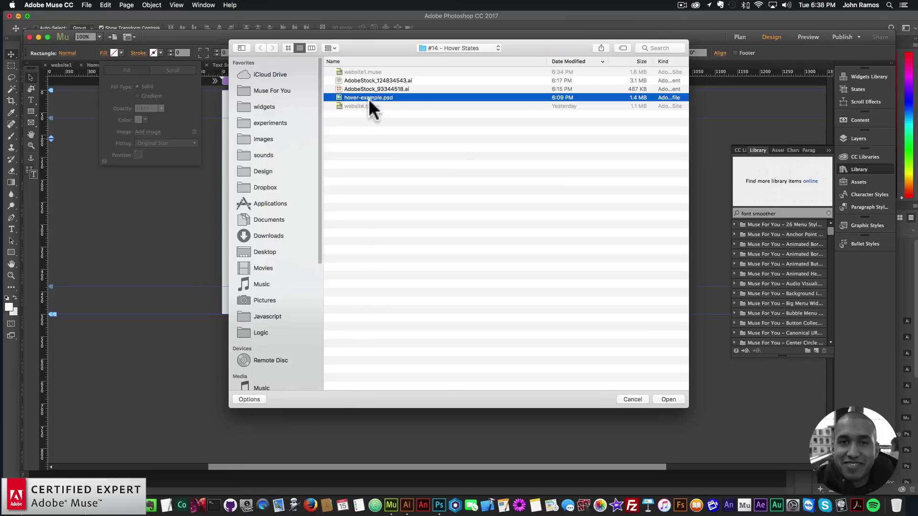
double_click(369, 96)
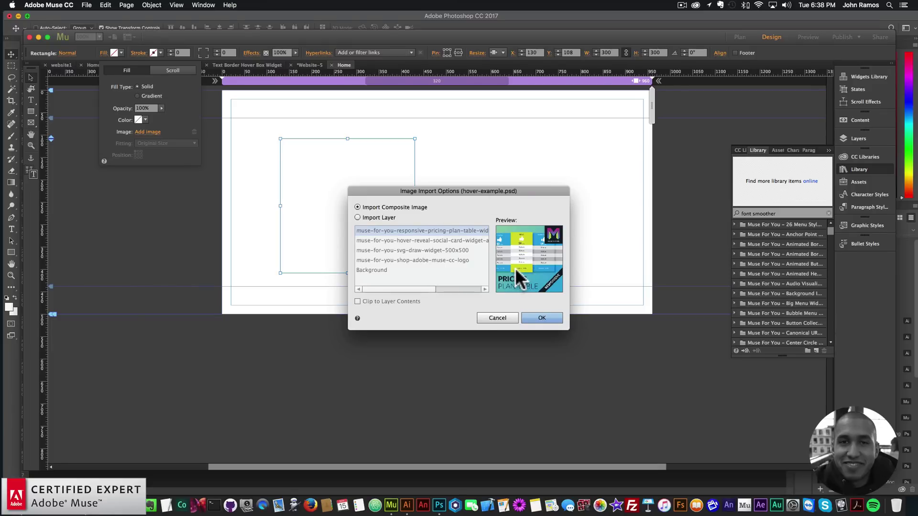
left_click(357, 218)
left_click(415, 259)
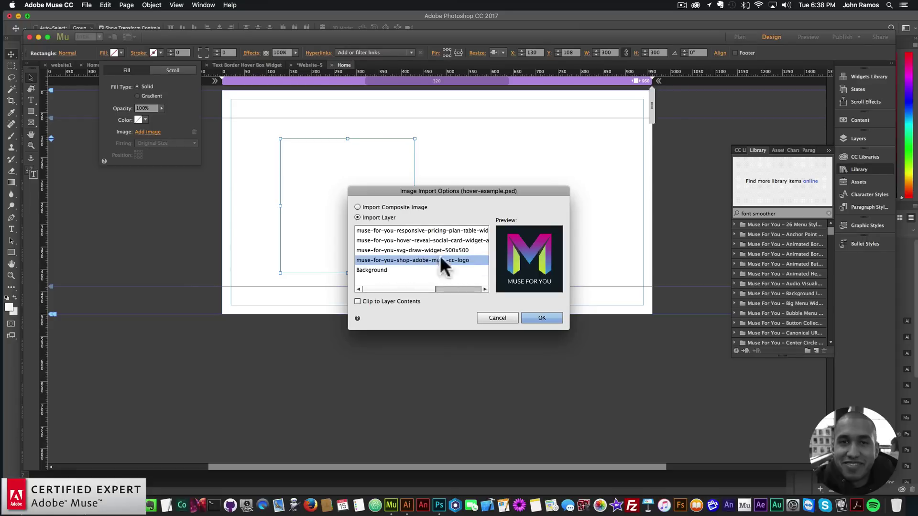
left_click(357, 301)
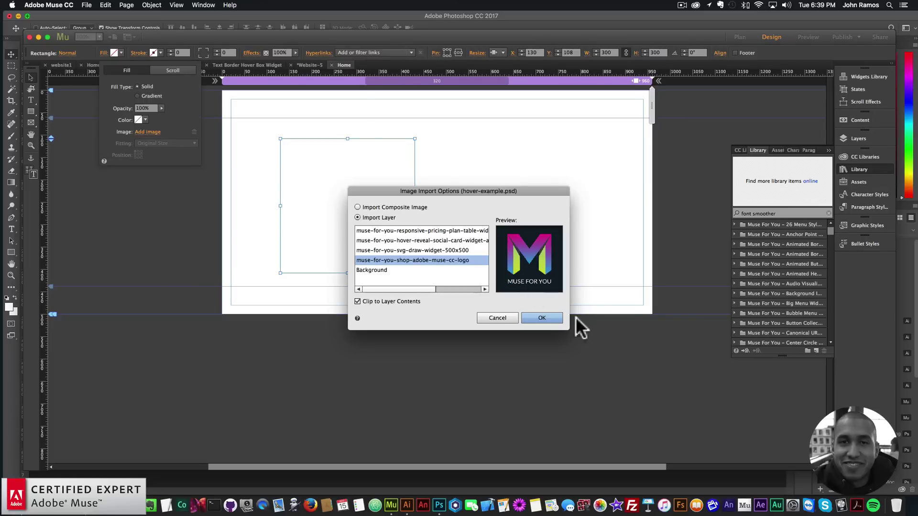
left_click(542, 318)
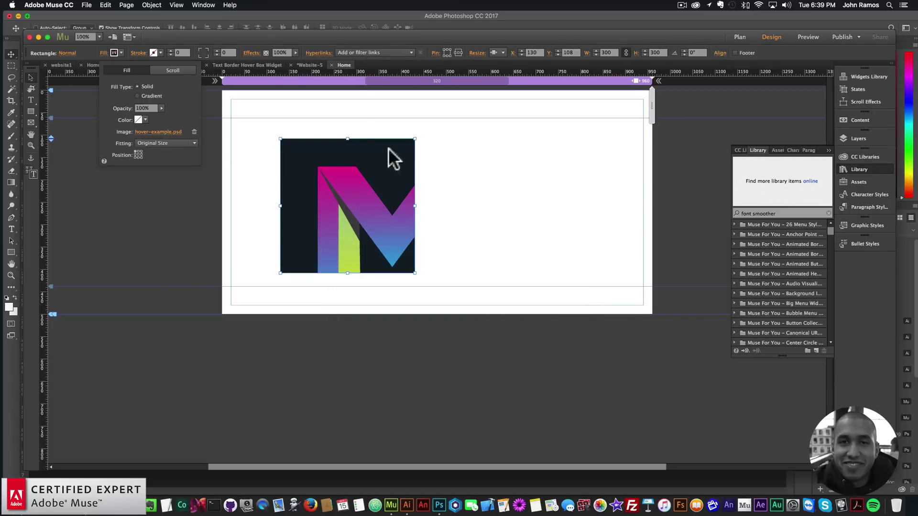
Set the logo image fitting to Scale to Fill.
left_click(161, 142)
left_click(158, 154)
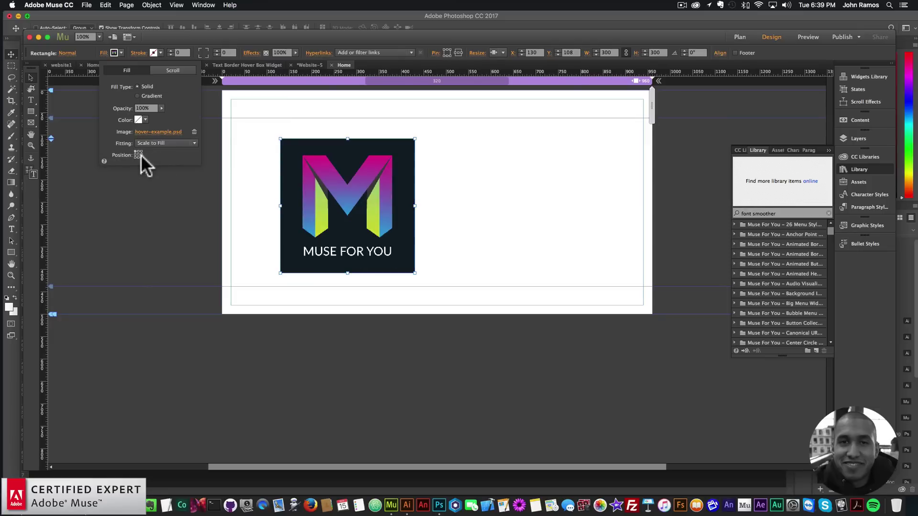
left_click(168, 143)
left_click(243, 143)
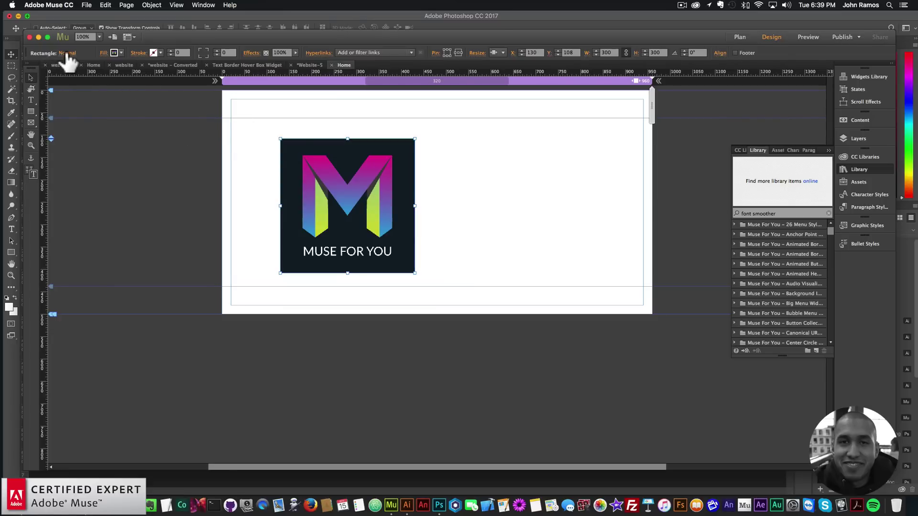
key("super+shift+z")
Switch the square to its Rollover state and open its fill settings.
left_click(65, 55)
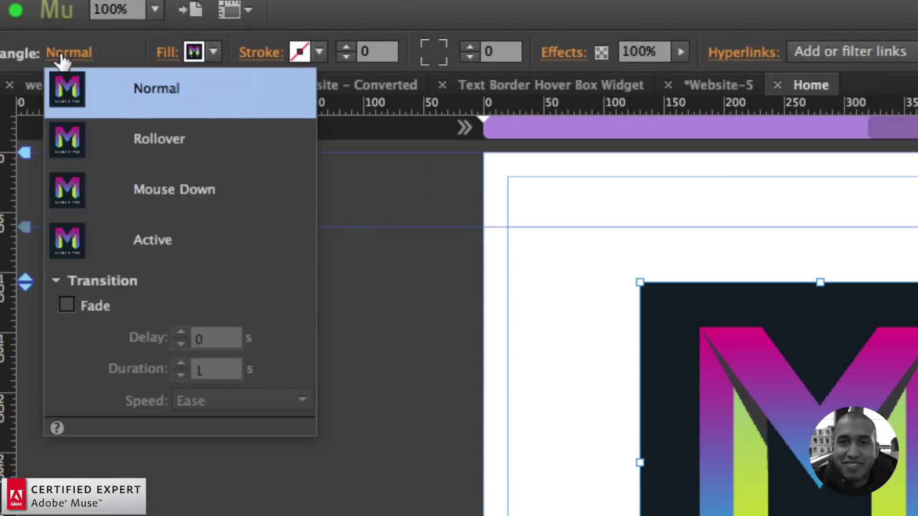
left_click(128, 135)
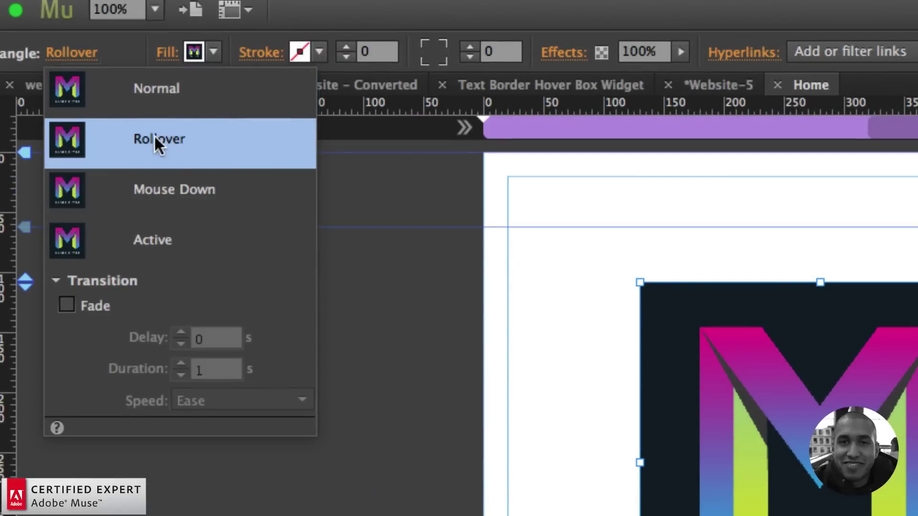
key("super+shift+z")
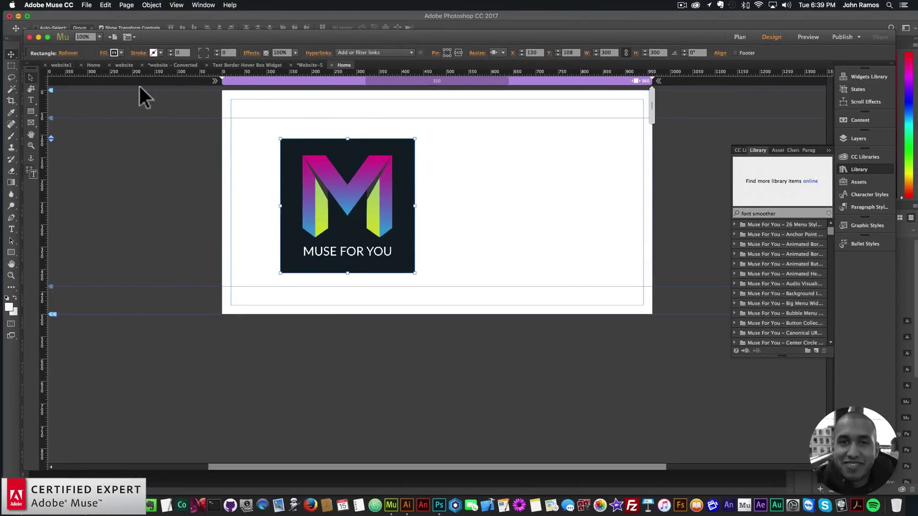
left_click(107, 53)
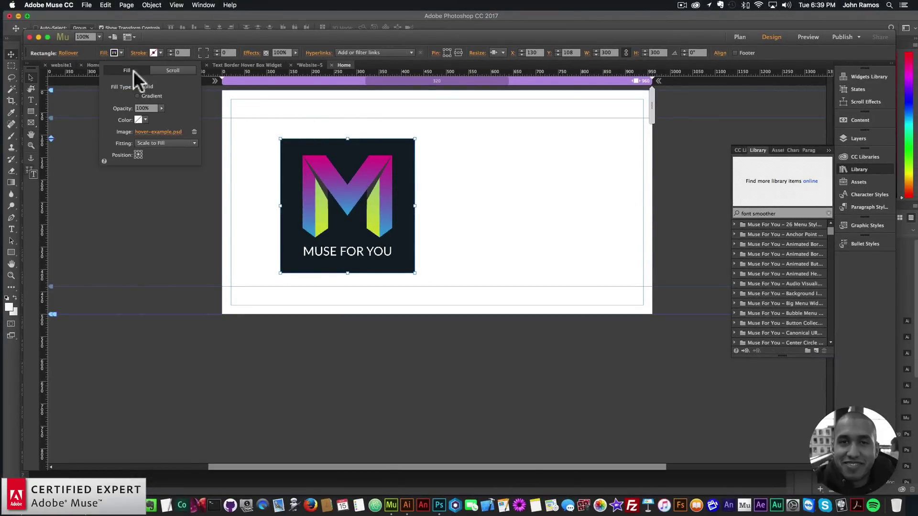
Replace the Rollover fill with the svg-draw-widget layer from hover-example.psd.
left_click(153, 132)
double_click(353, 97)
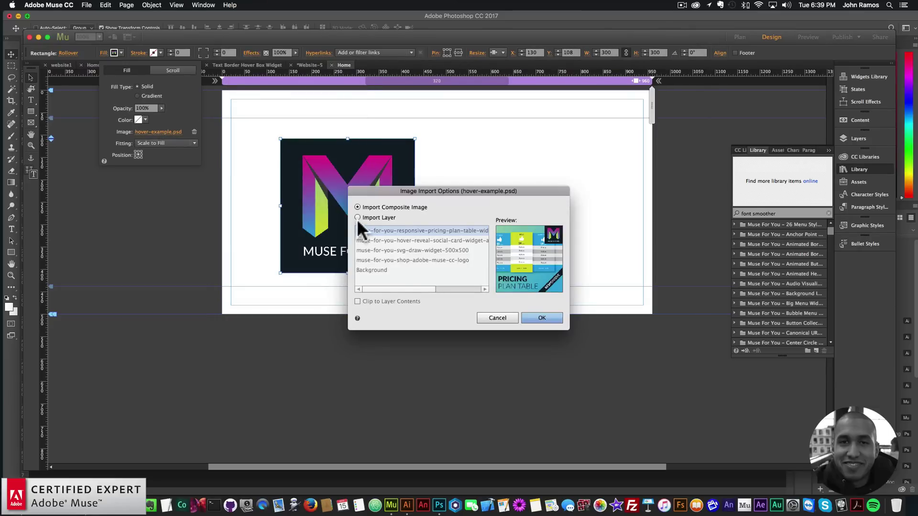
left_click(357, 217)
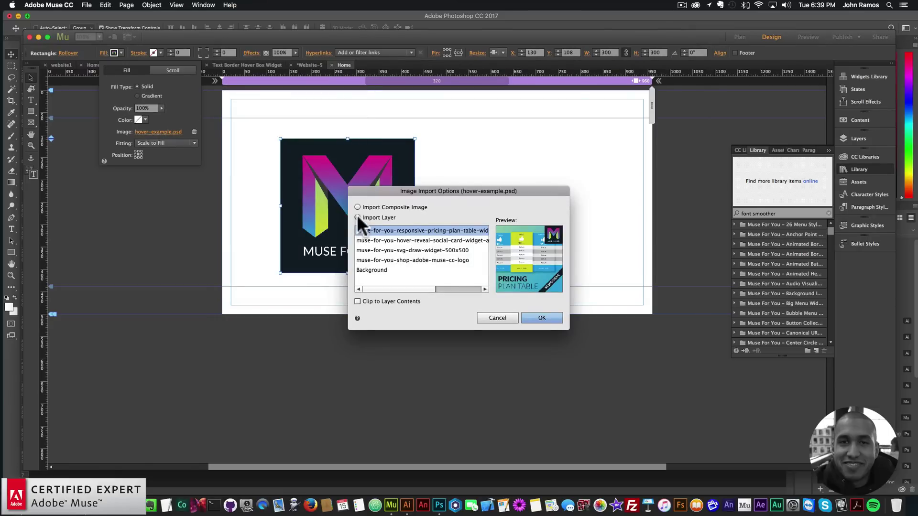
left_click(406, 241)
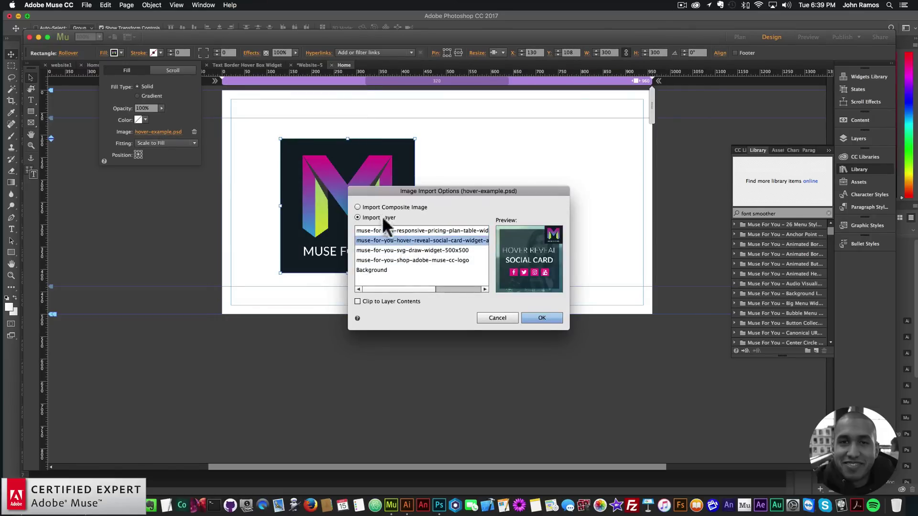
left_click(394, 250)
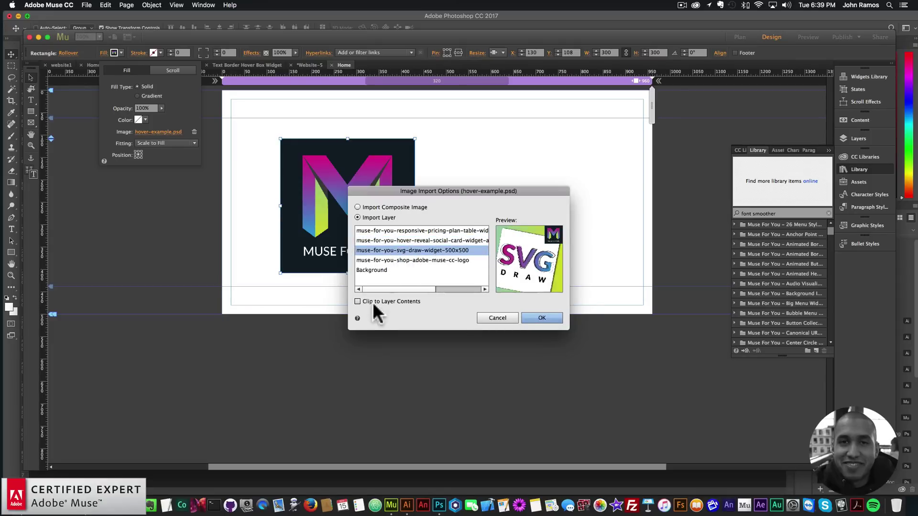
left_click(542, 317)
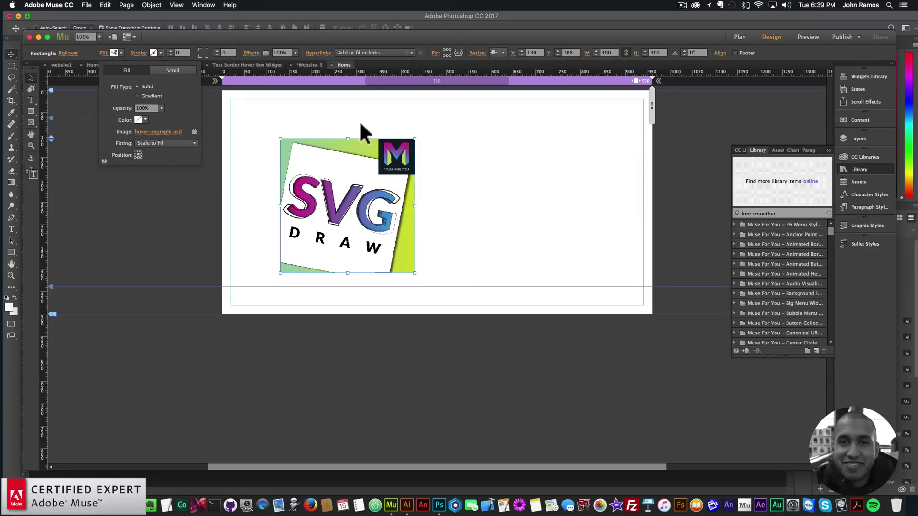
left_click(67, 54)
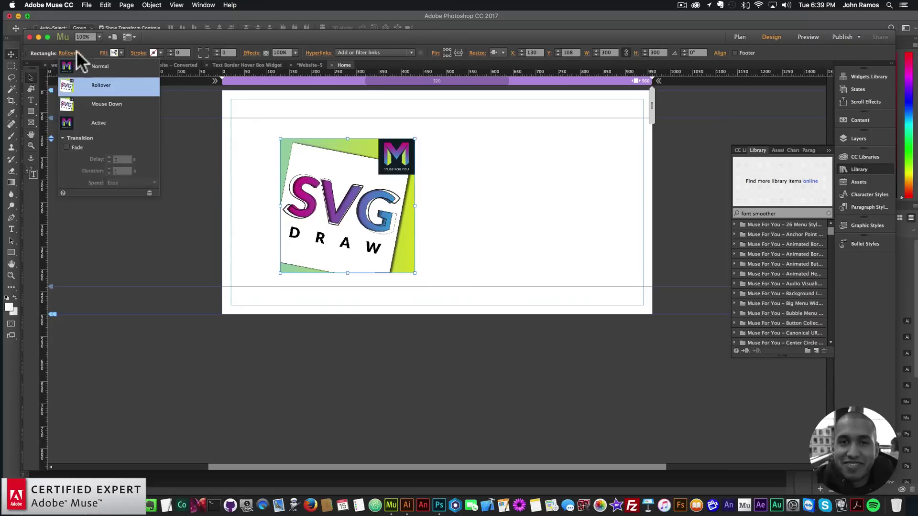
Compare the Normal and Rollover states, then set a Fade transition at Ease In/Out speed.
left_click(102, 66)
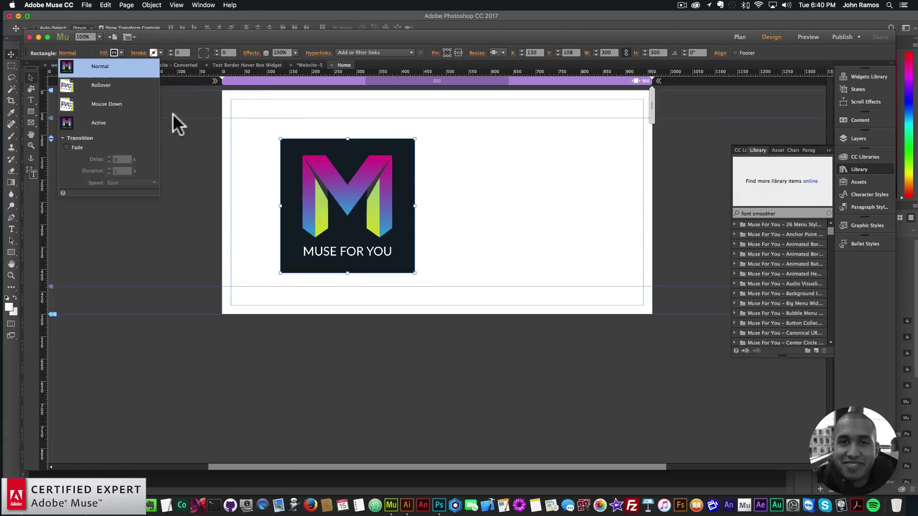
left_click(98, 85)
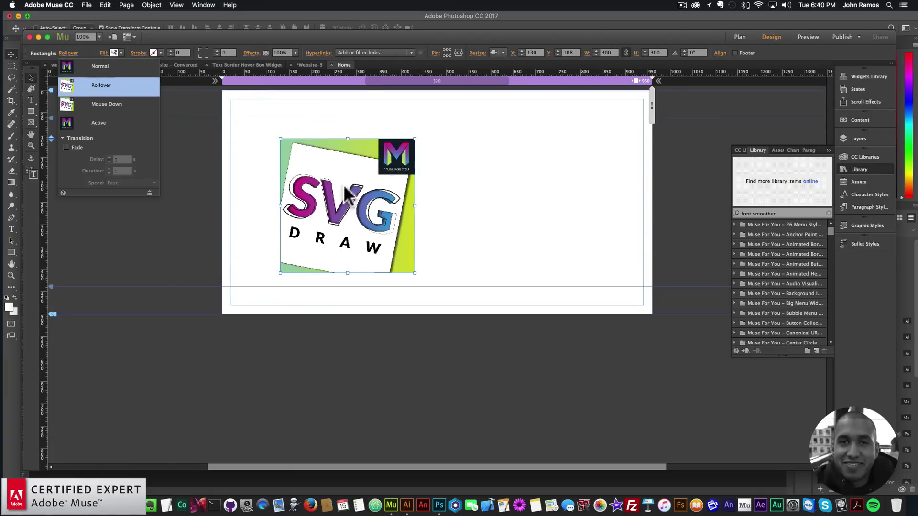
left_click(66, 147)
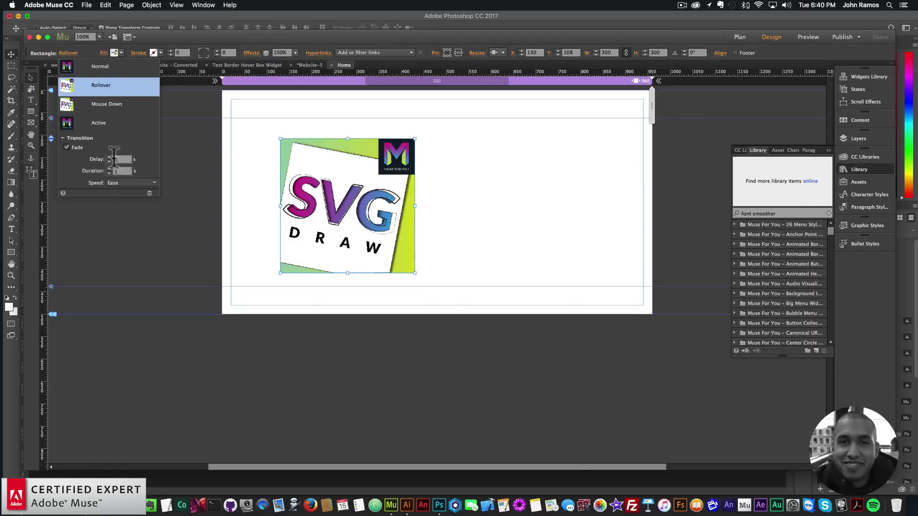
left_click(109, 183)
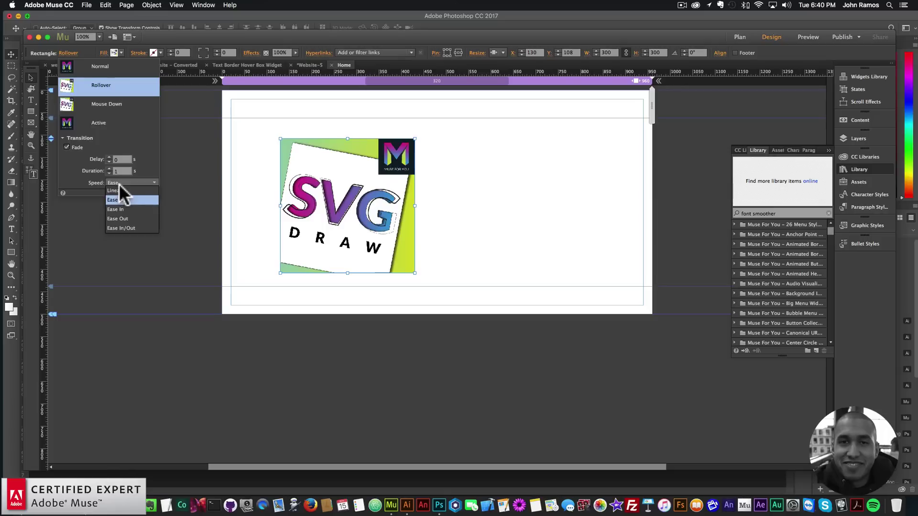
left_click(119, 227)
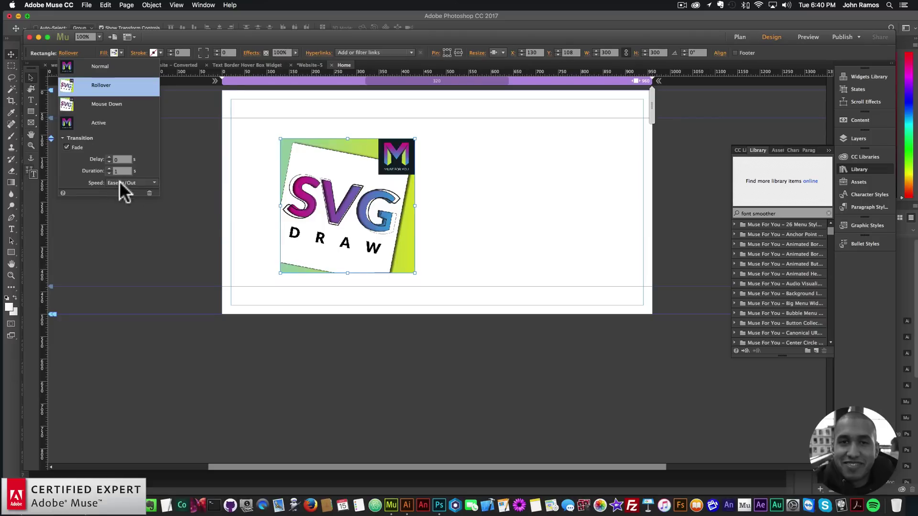
left_click(184, 223)
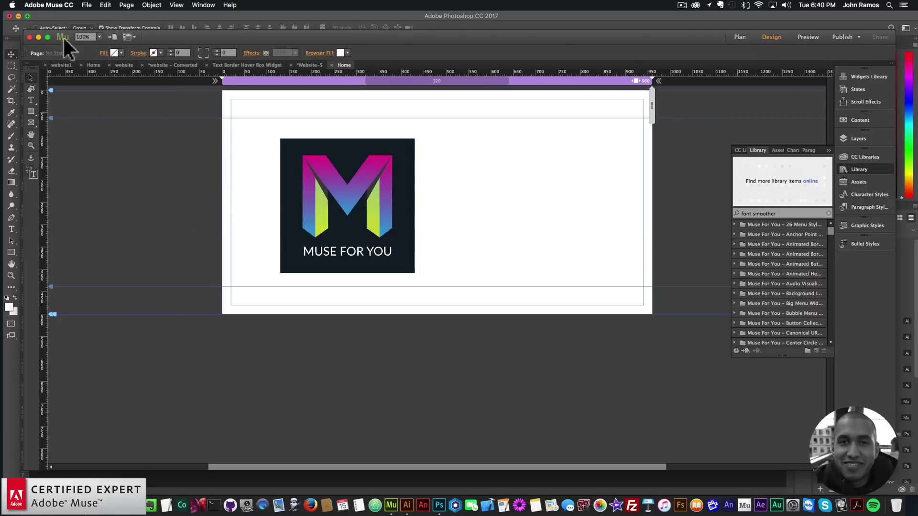
left_click(82, 5)
Preview the page in Chrome and hover the logo tile to test the rollover.
left_click(105, 142)
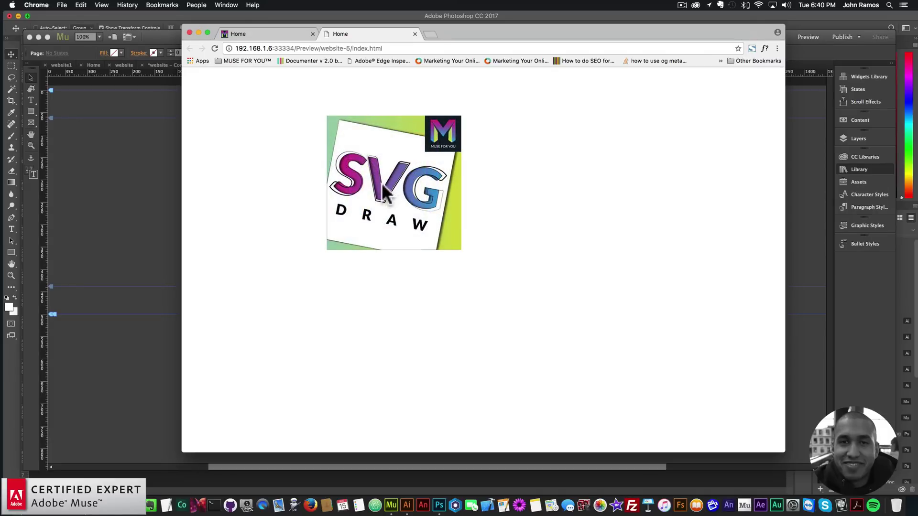
Paste a copy of the logo tile and place it to the right of the first.
left_click(120, 165)
left_click_drag(354, 166, 366, 166)
key("super+v")
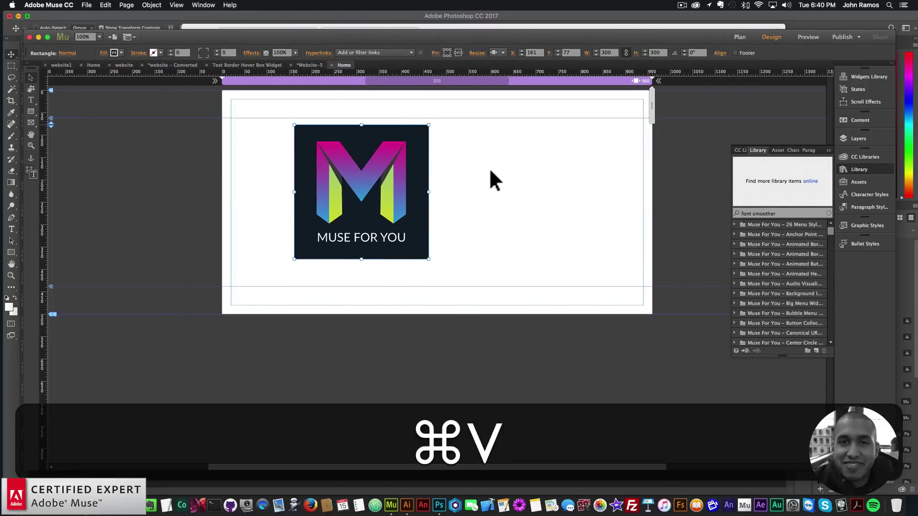
left_click_drag(455, 287, 549, 201)
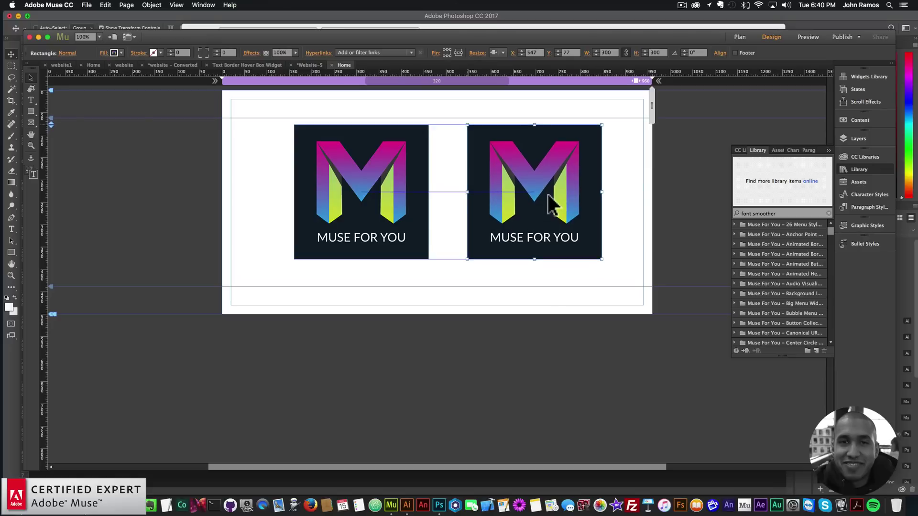
Set the copy's Rollover fill to the hover-reveal-social-card layer of hover-example.psd.
left_click(69, 53)
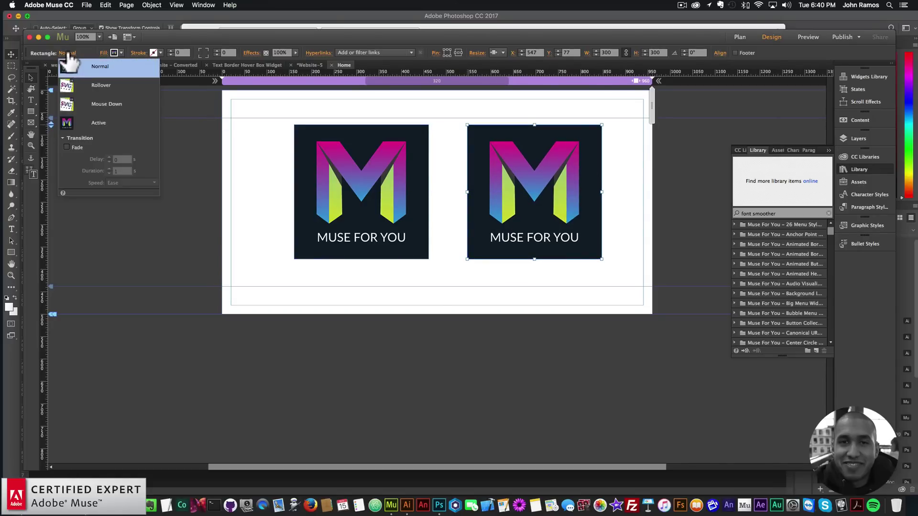
left_click(92, 86)
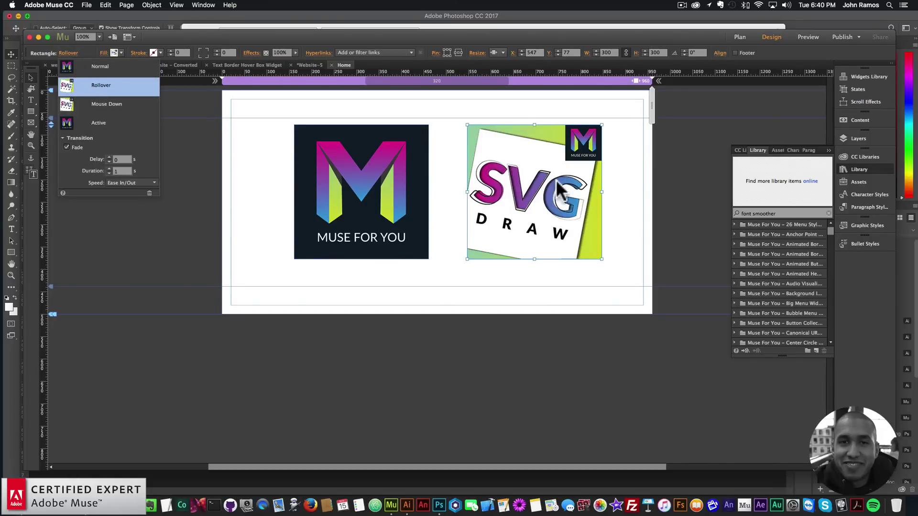
left_click(104, 52)
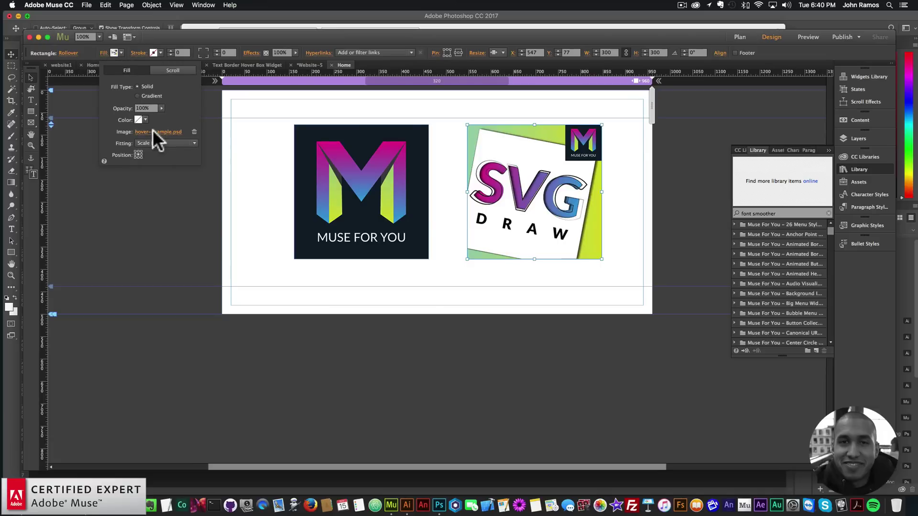
left_click(153, 131)
double_click(352, 95)
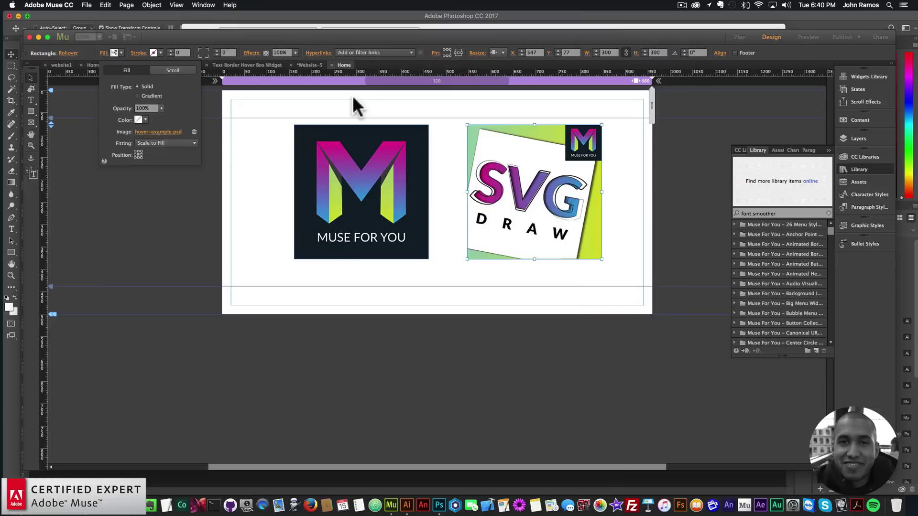
left_click(369, 216)
left_click(424, 239)
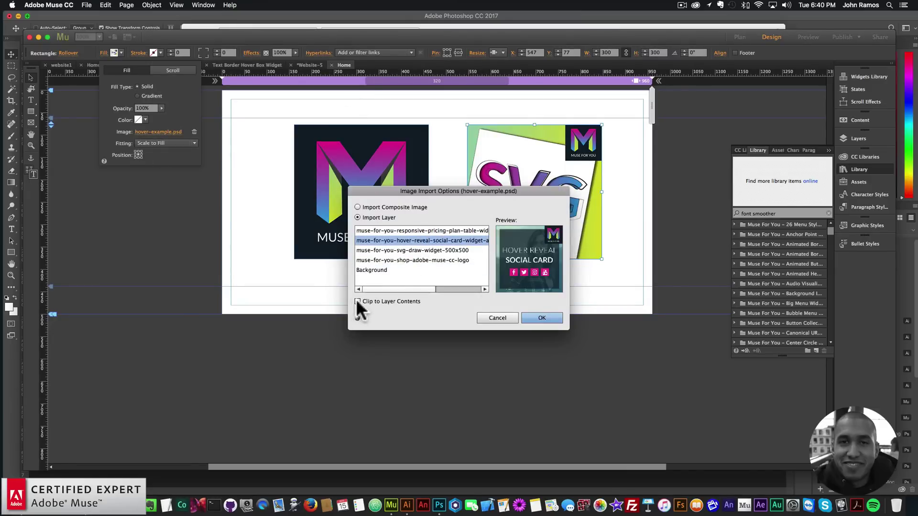
left_click(541, 318)
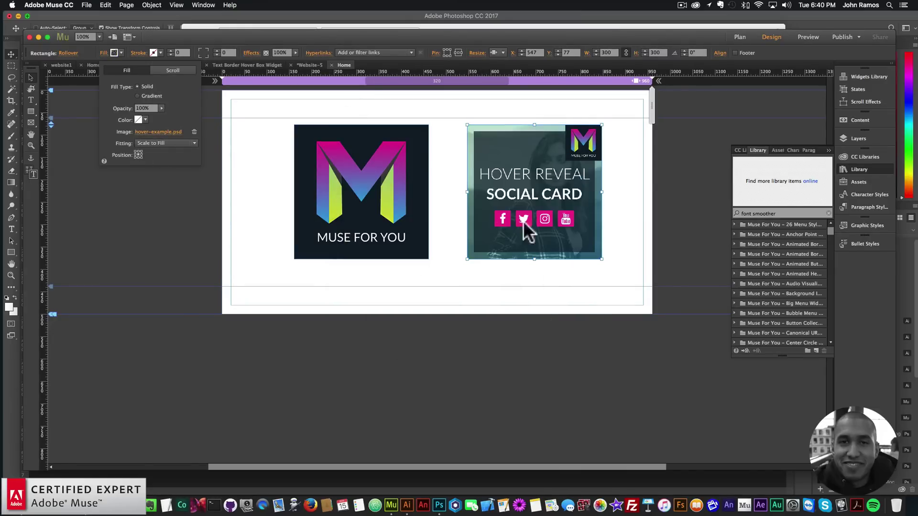
Nudge the second tile into line, restore its Normal state, and preview in browser.
left_click_drag(549, 197, 543, 189)
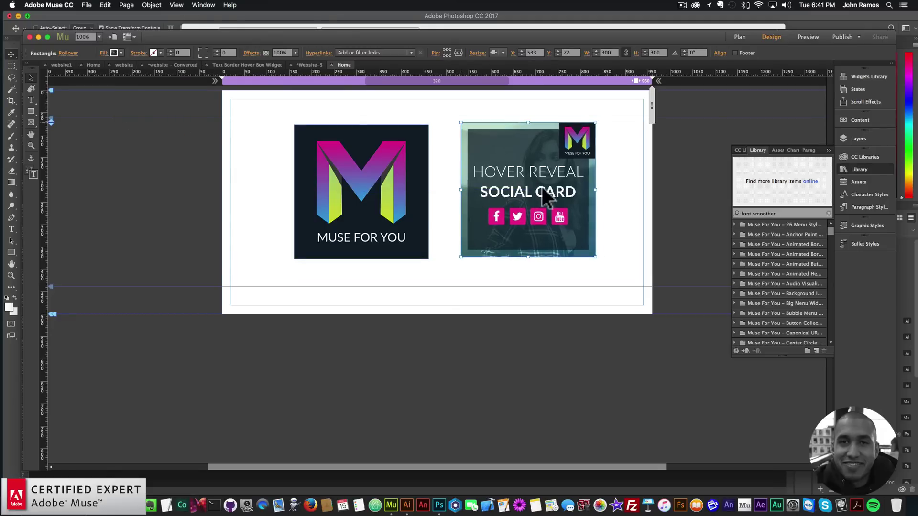
left_click(611, 180)
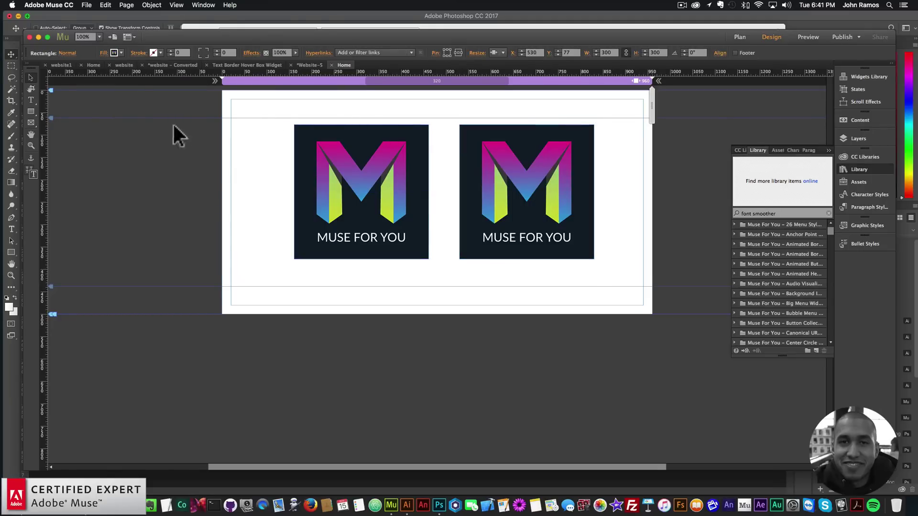
left_click(87, 5)
left_click(128, 144)
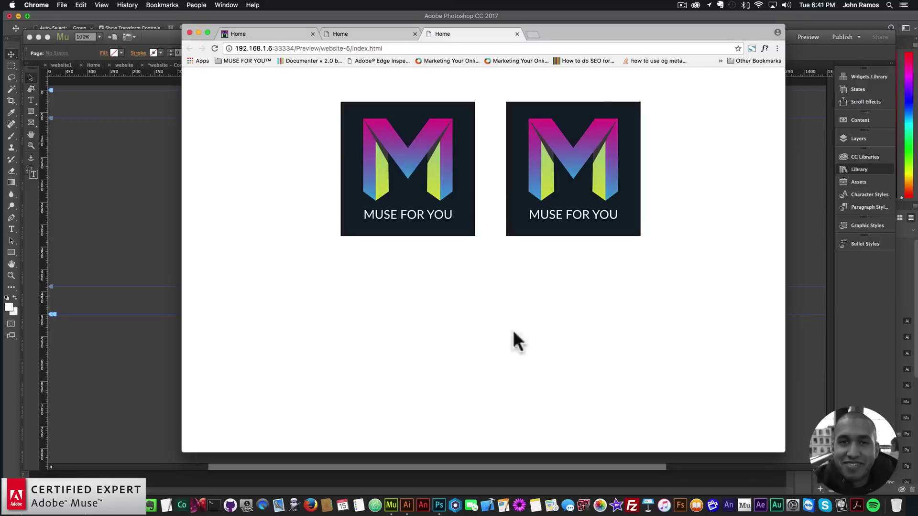
Check the right tile's Rollover look and return the left tile to Normal.
mouse_move(565, 175)
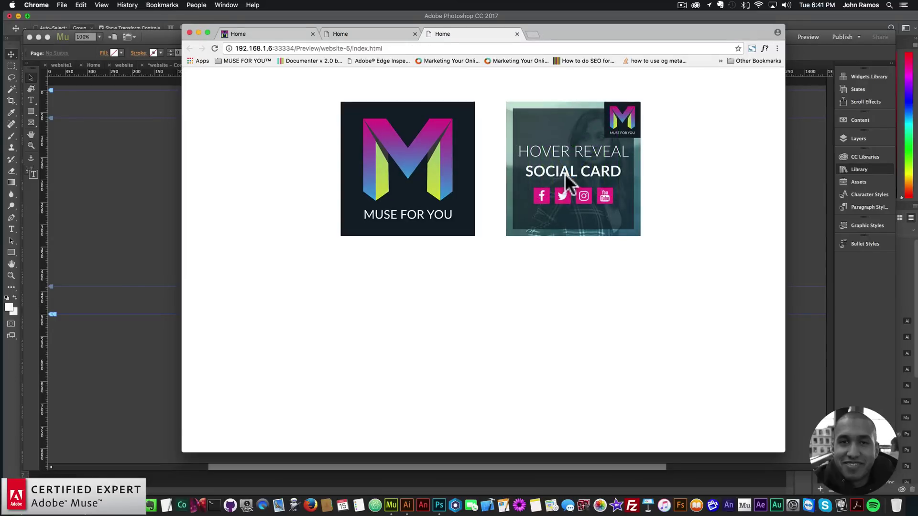
left_click(76, 184)
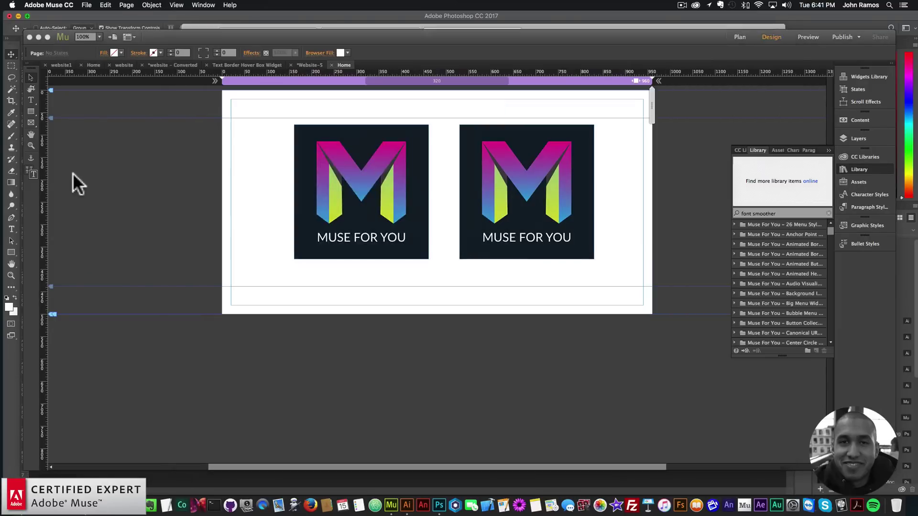
left_click(68, 53)
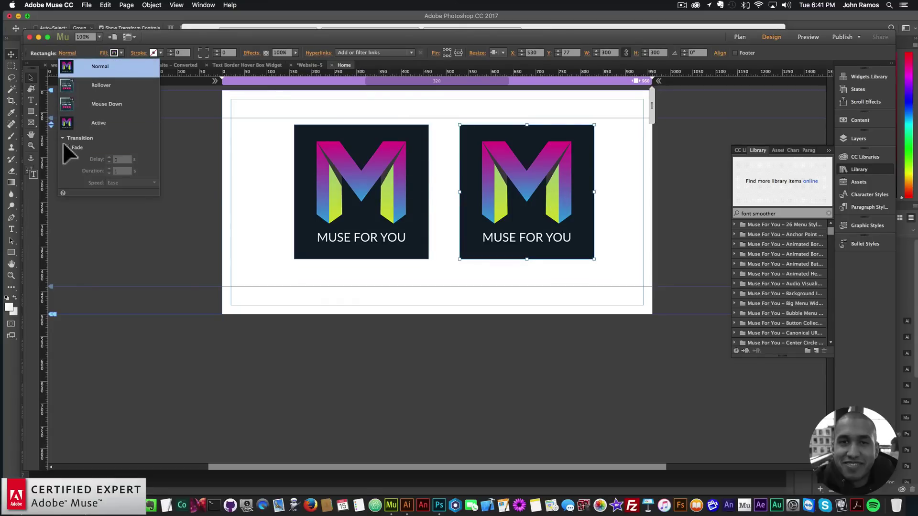
left_click(99, 85)
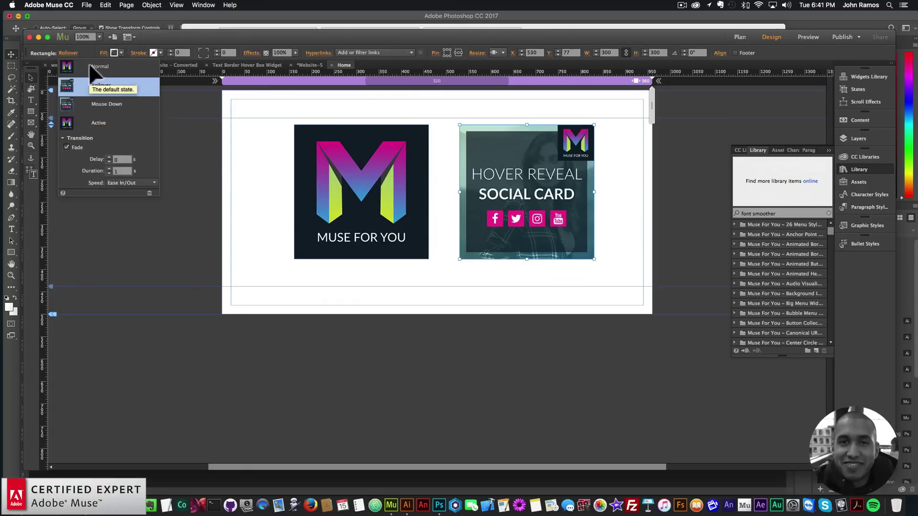
left_click(324, 158)
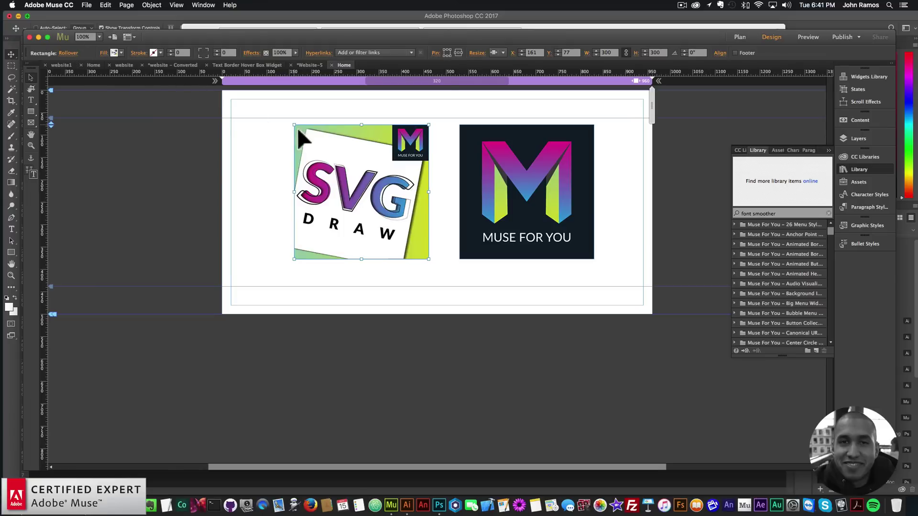
left_click(68, 53)
left_click(89, 69)
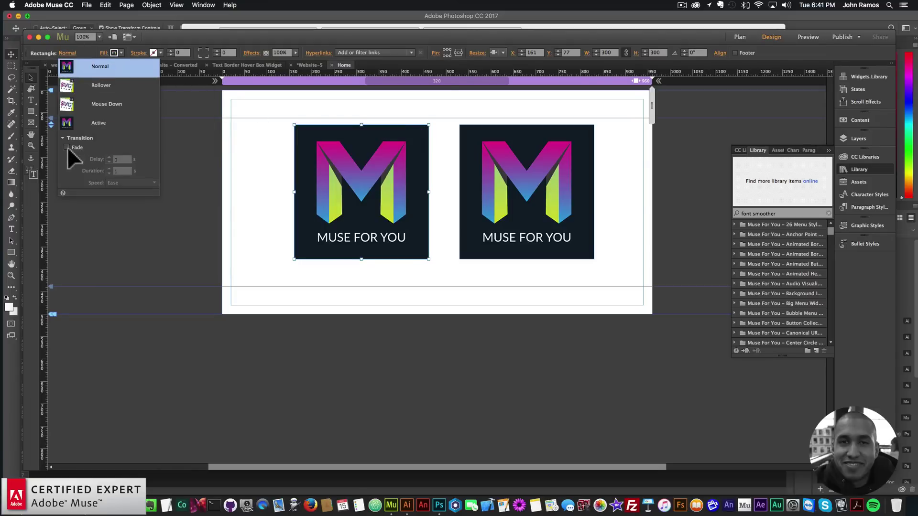
left_click(225, 153)
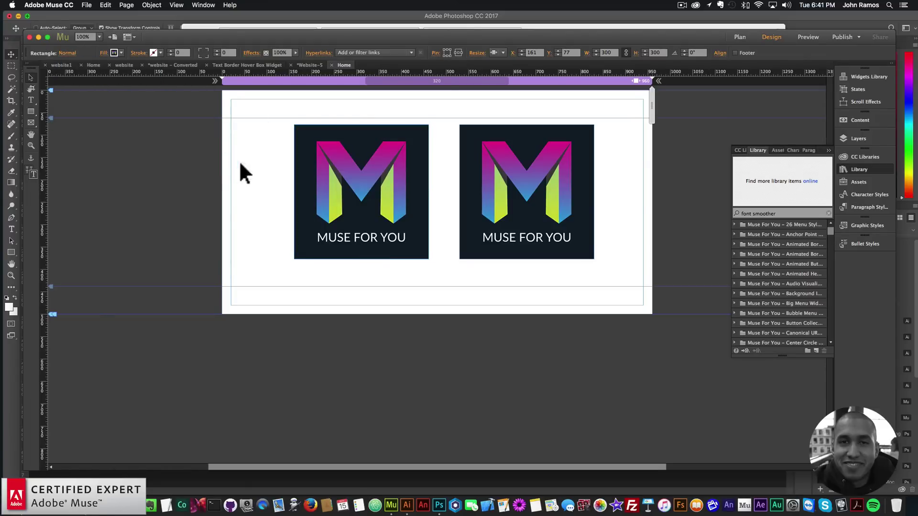
Preview the page in the browser again, then switch back to Muse.
left_click(87, 5)
left_click(118, 149)
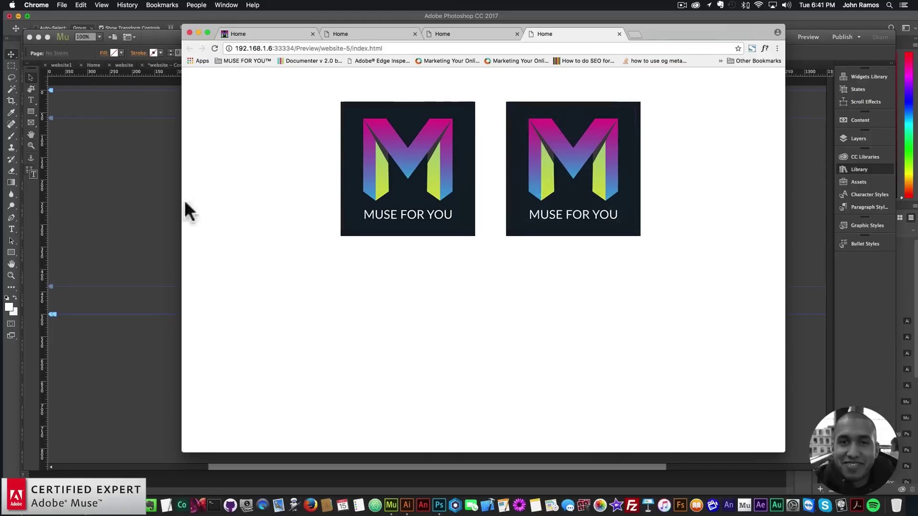
key("super+Tab")
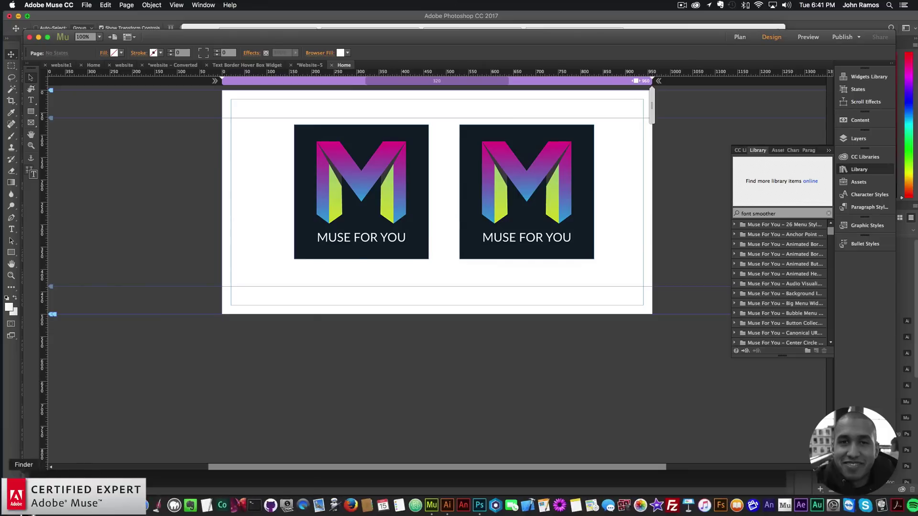
Open AdobeStock_93344518.ai from the #14 - Hover States folder in Illustrator.
left_click(123, 506)
left_click(384, 196)
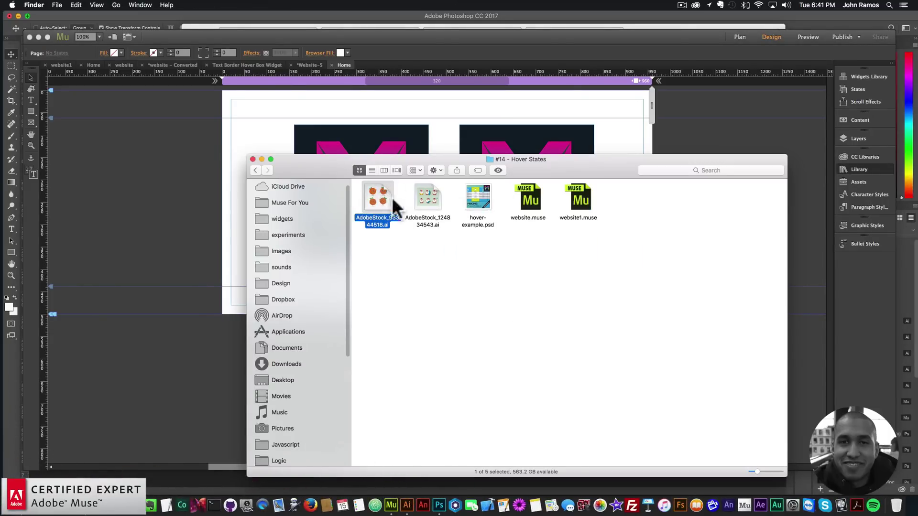
double_click(377, 192)
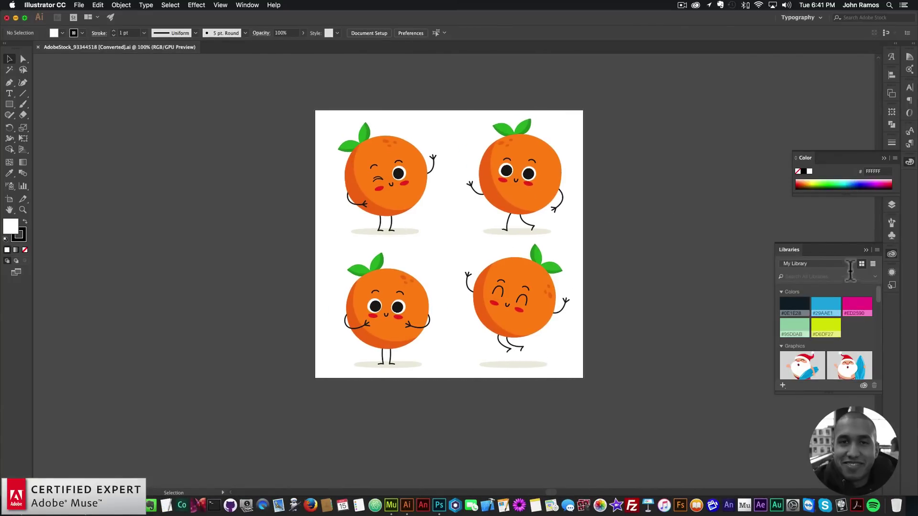
Bring the Libraries panel back into view in Illustrator.
left_click(888, 254)
left_click(892, 256)
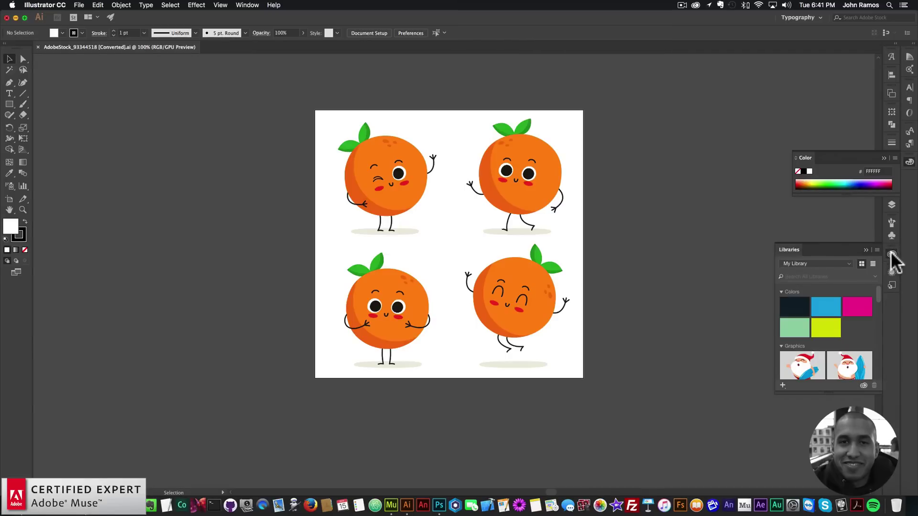
key("shift+super+z")
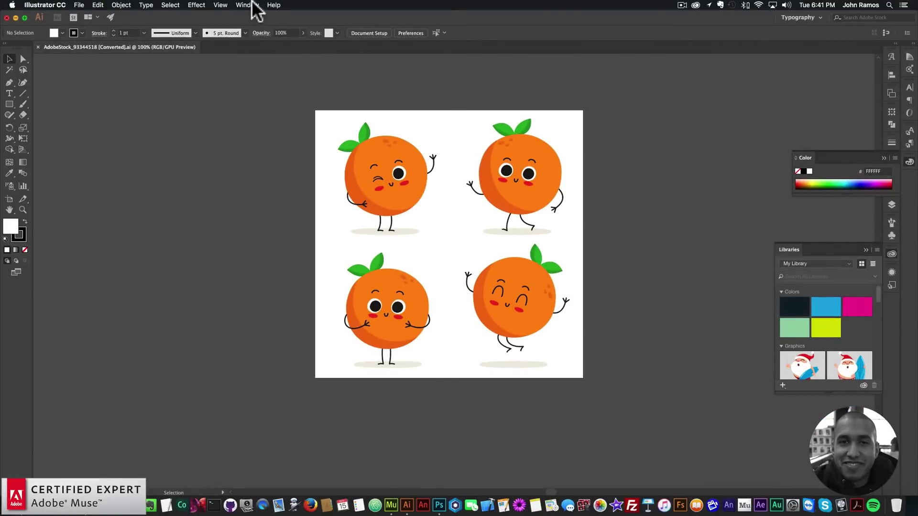
left_click(247, 4)
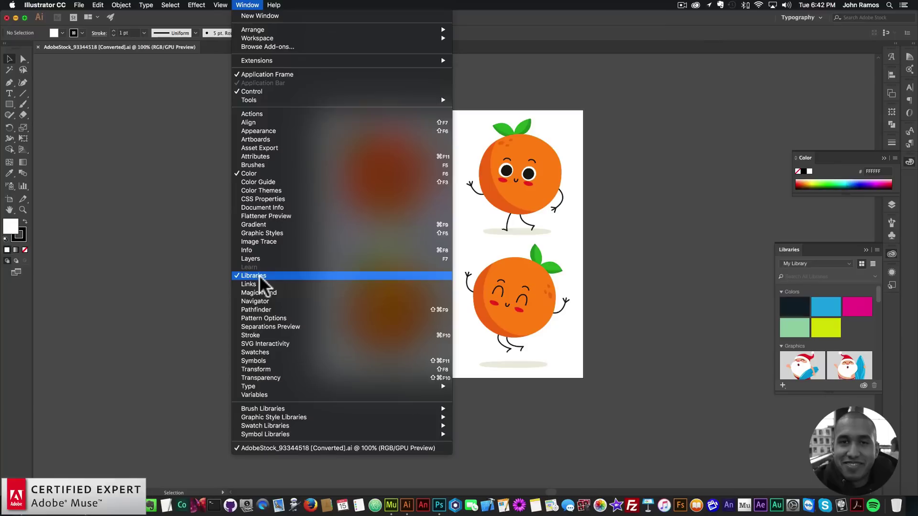
left_click(850, 268)
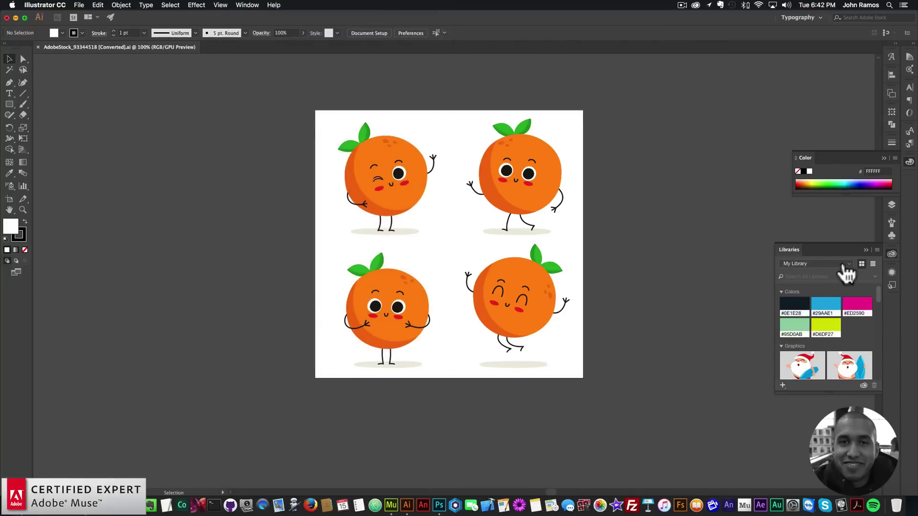
Create a new CC library named 'Hover Example'.
left_click(850, 268)
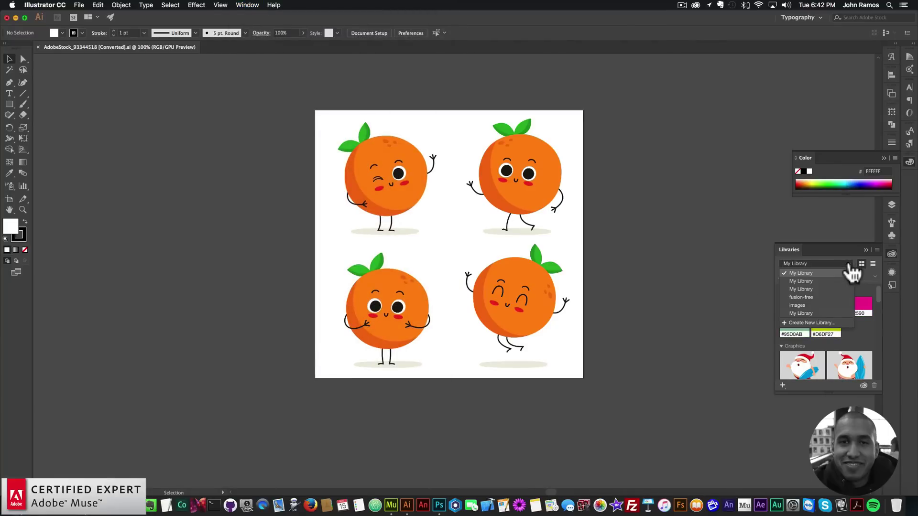
left_click(803, 322)
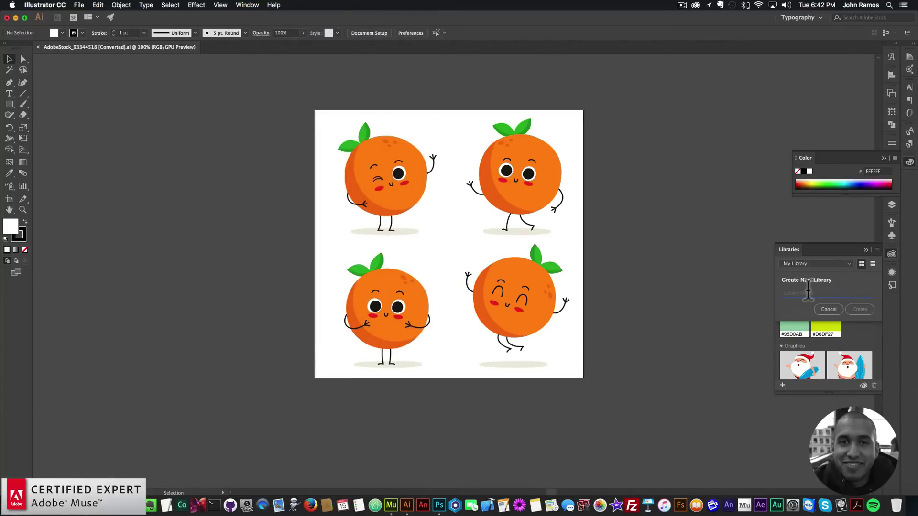
type("Hover")
key("BackSpace")
type("EXample")
key("Return")
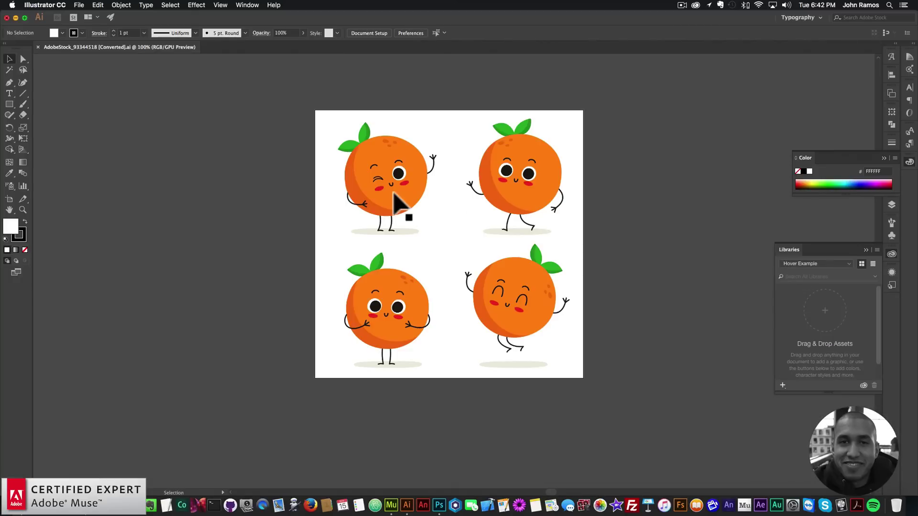
Add the winking top-left orange and the jumping bottom-right orange to the Hover Example library.
left_click(398, 154)
right_click(396, 154)
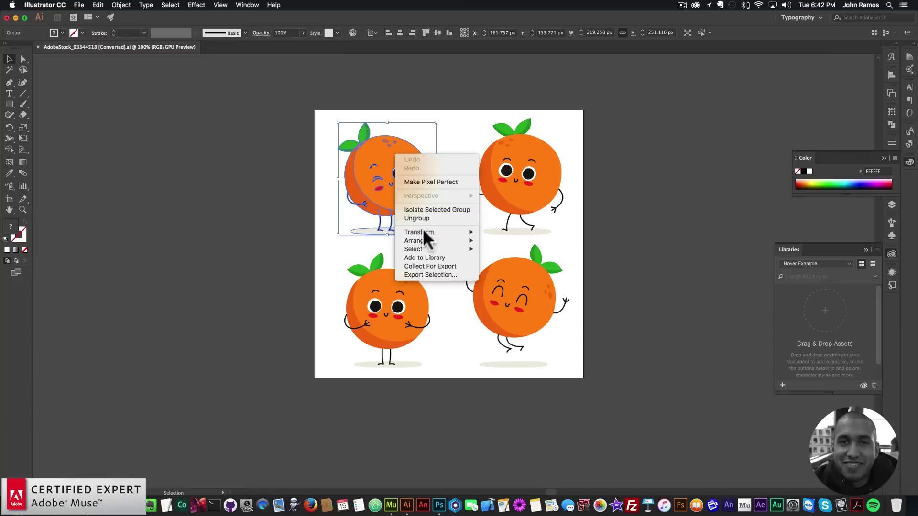
left_click(420, 257)
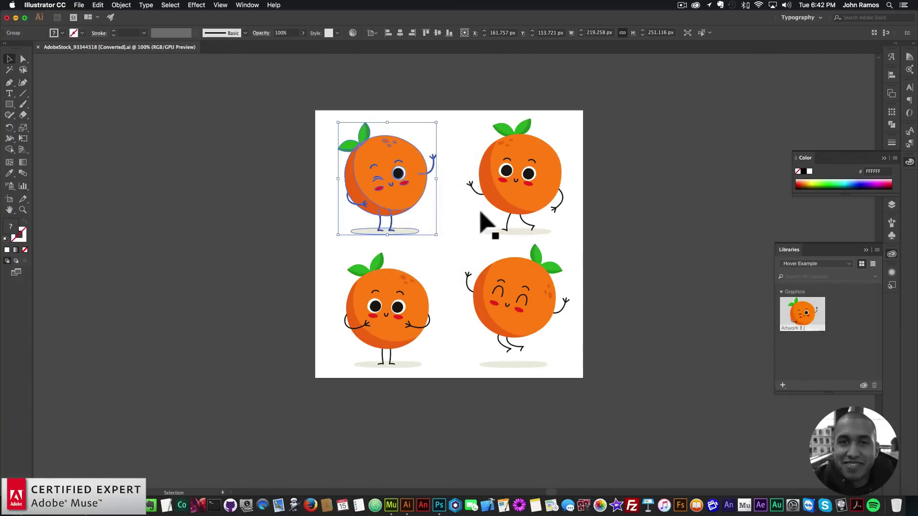
double_click(525, 296)
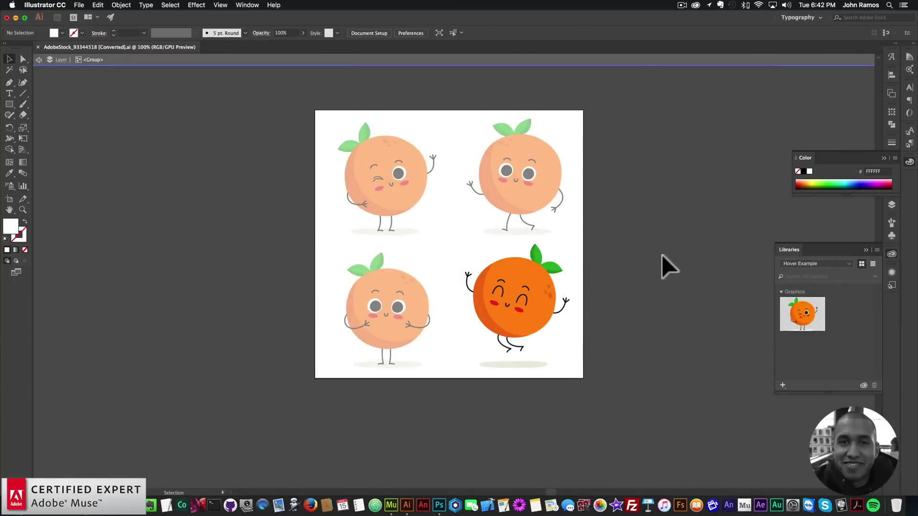
double_click(659, 263)
left_click(522, 287)
right_click(520, 278)
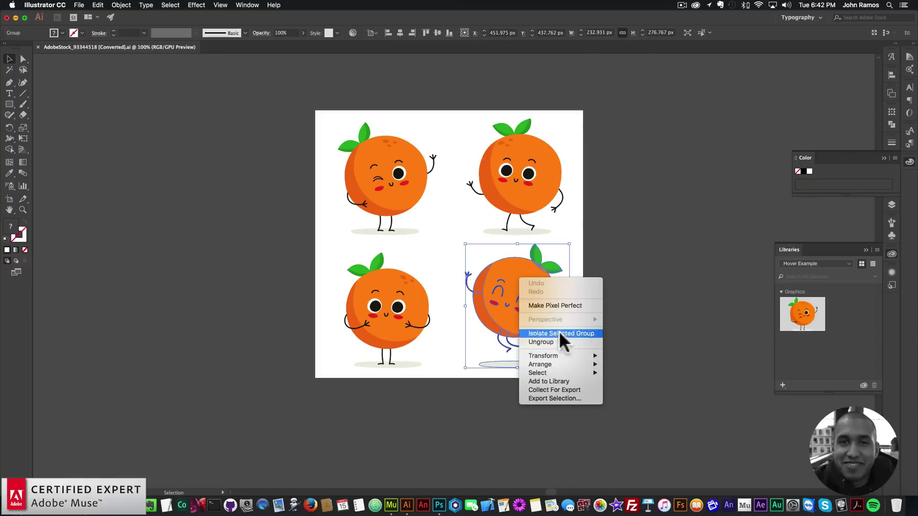
left_click(545, 382)
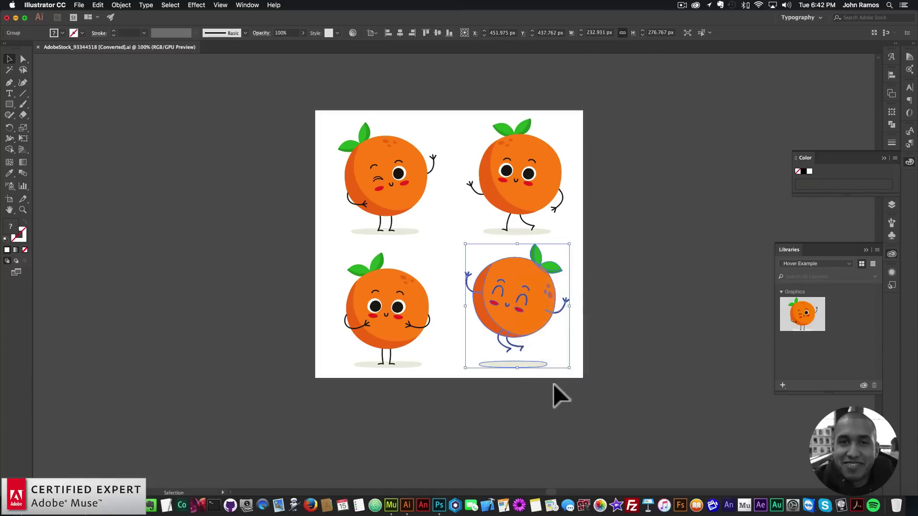
left_click(702, 326)
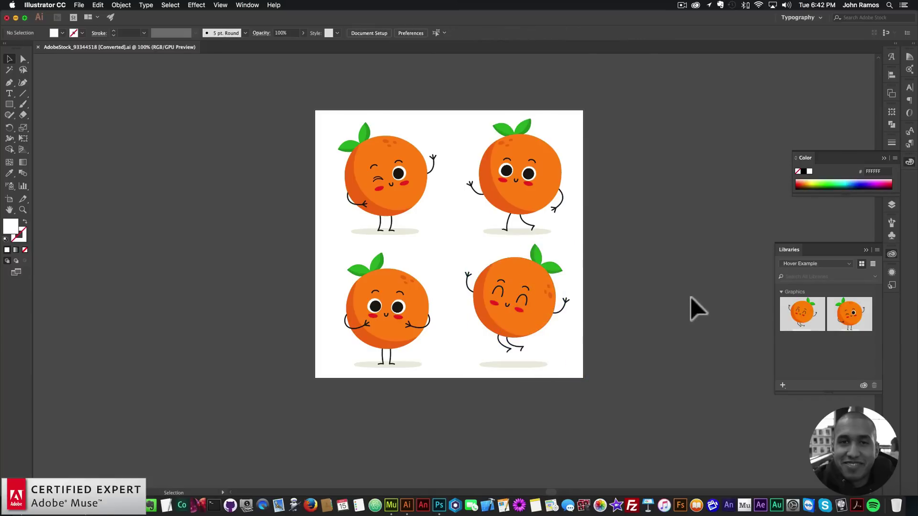
Back in Muse, draw a 300×300 square and position it beneath the left logo tile.
left_click(395, 497)
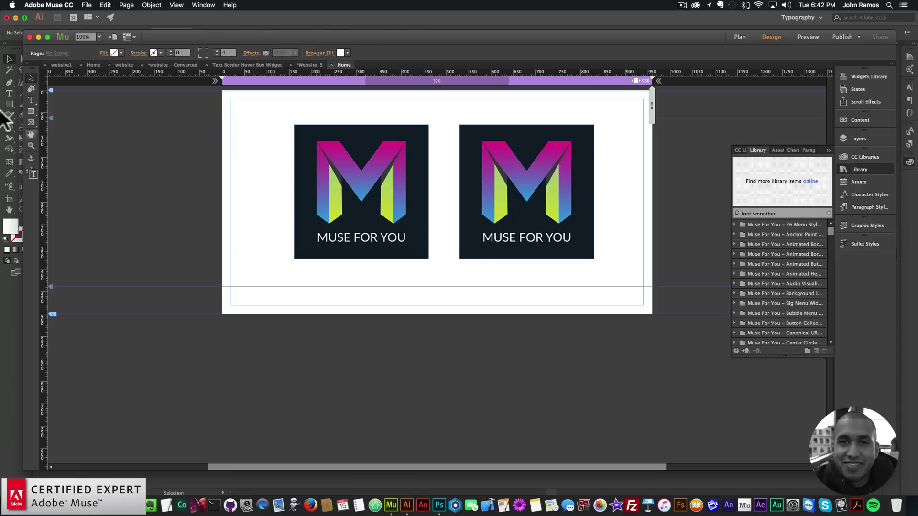
left_click(31, 111)
left_click_drag(240, 256, 375, 372)
left_click(30, 78)
left_click_drag(339, 313, 395, 343)
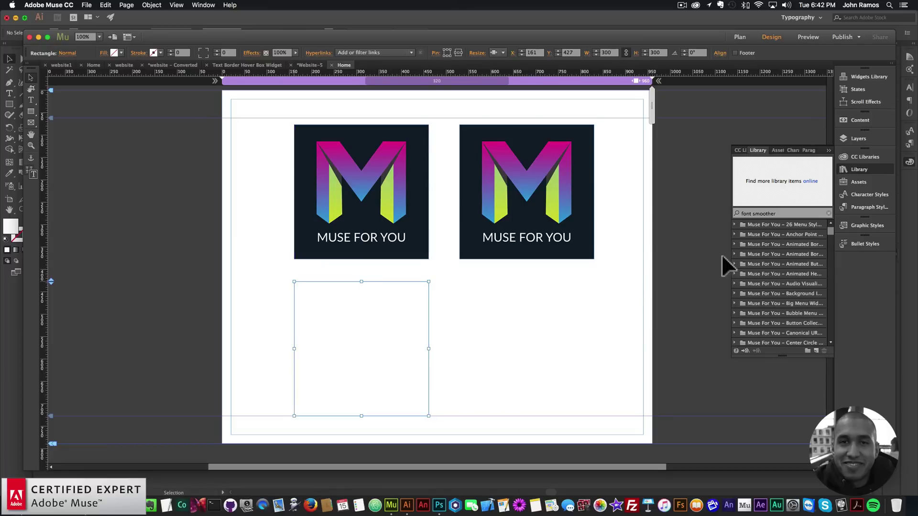
Place the winking orange Artwork 1 from the Hover Example library into the empty square.
left_click(857, 155)
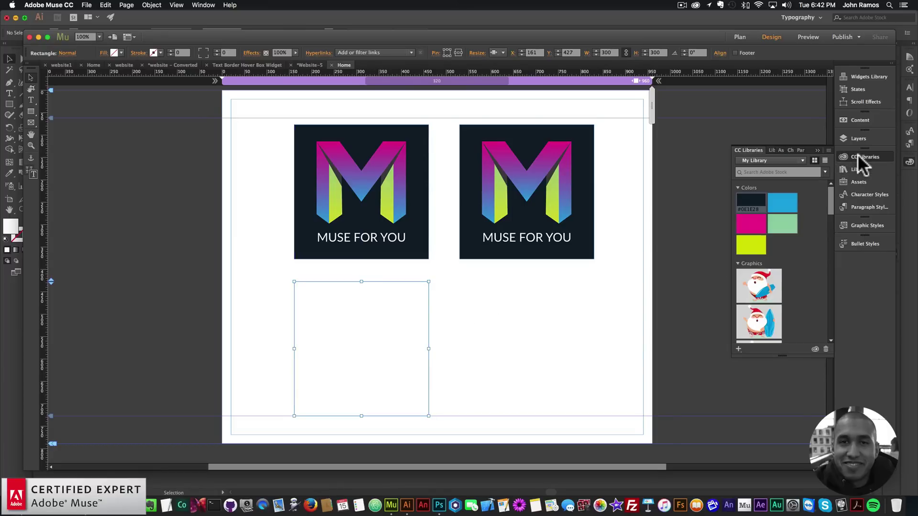
left_click(801, 160)
left_click(767, 176)
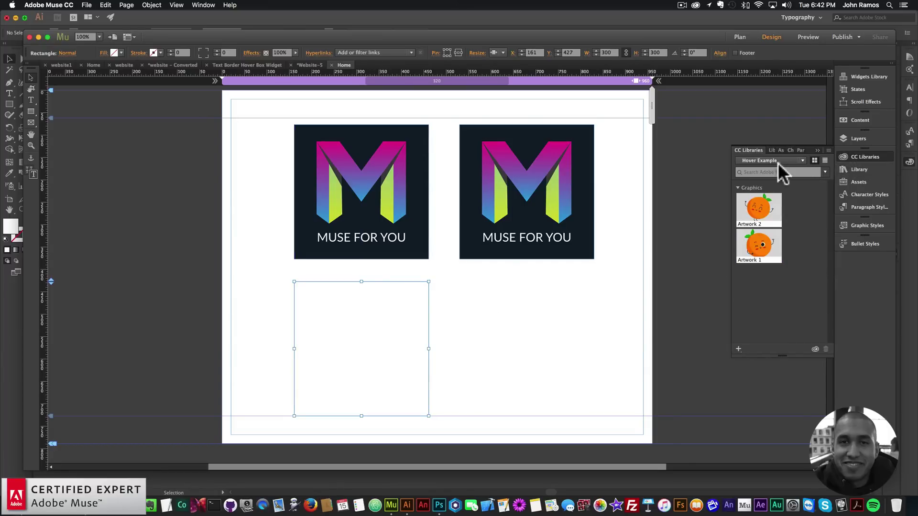
right_click(757, 241)
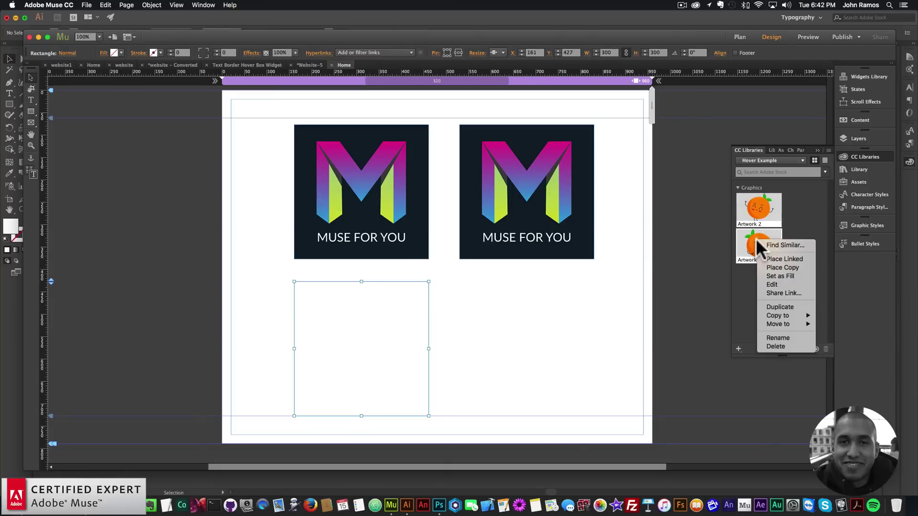
left_click(773, 273)
left_click(384, 301)
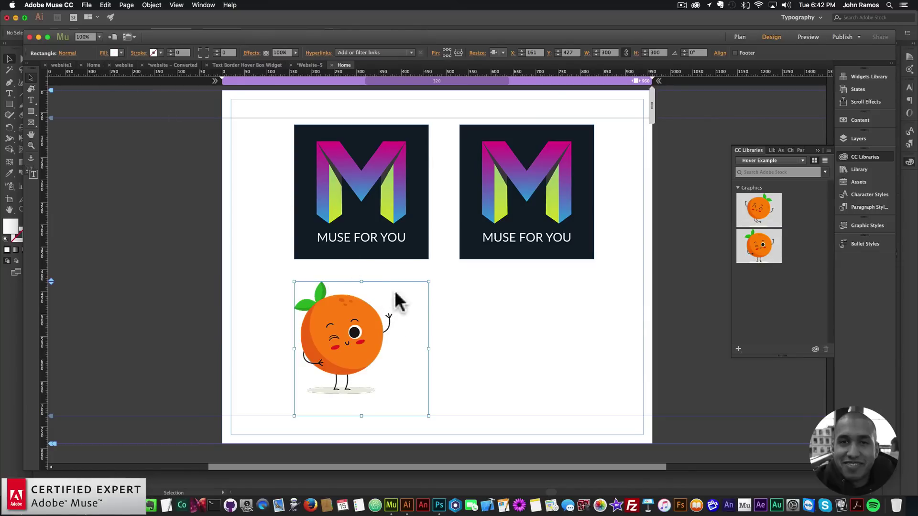
right_click(767, 236)
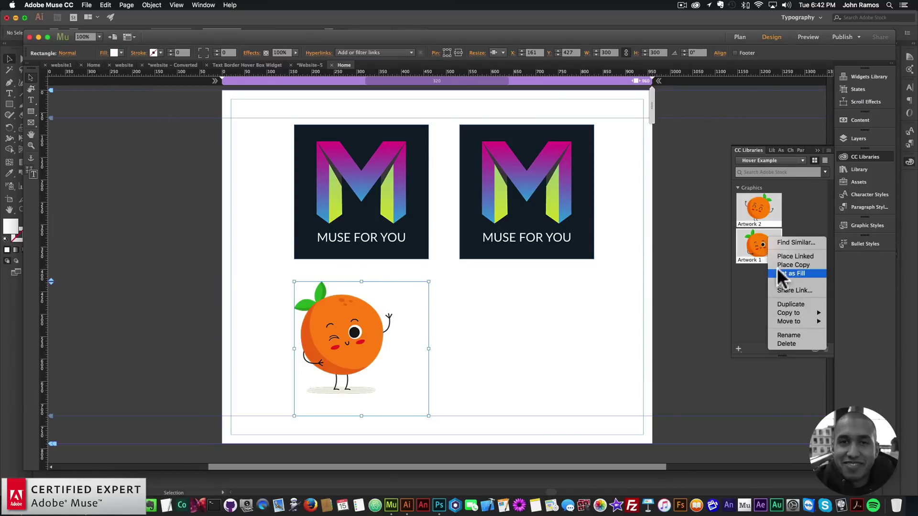
left_click(479, 330)
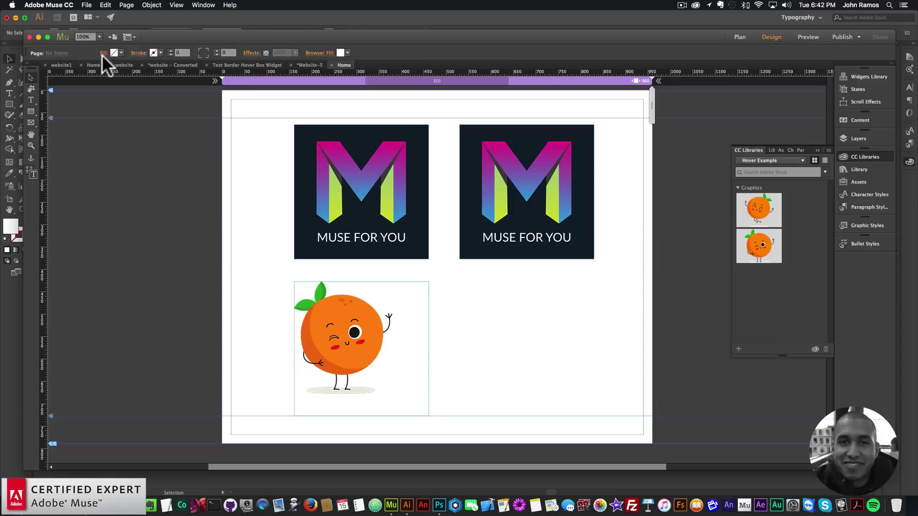
Set the orange frame's fill fitting to Scale to Fit with the centre position.
left_click(104, 53)
left_click(387, 318)
left_click(107, 52)
left_click(158, 143)
left_click(162, 159)
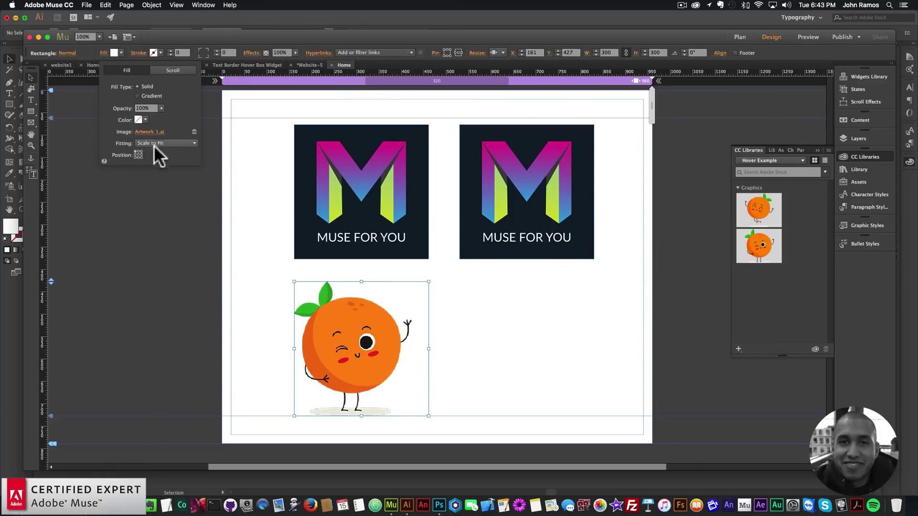
left_click(138, 152)
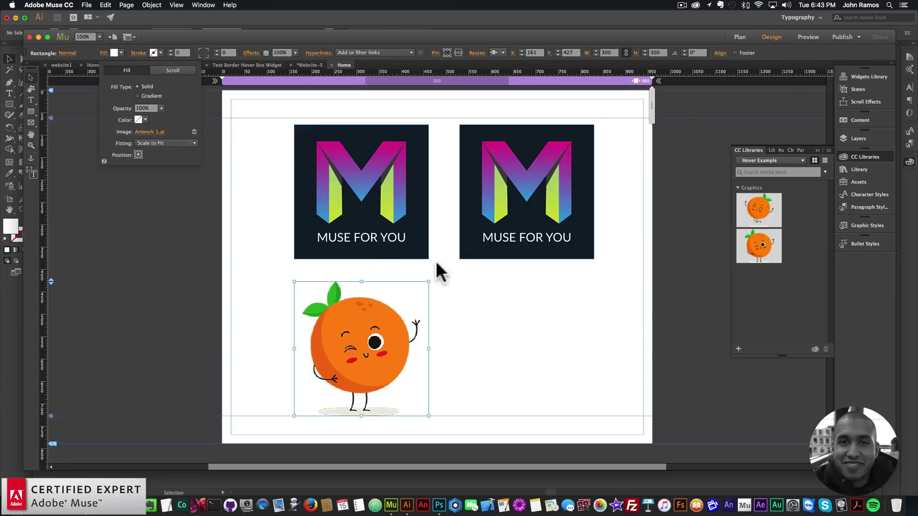
left_click(534, 321)
left_click(528, 318)
left_click(380, 328)
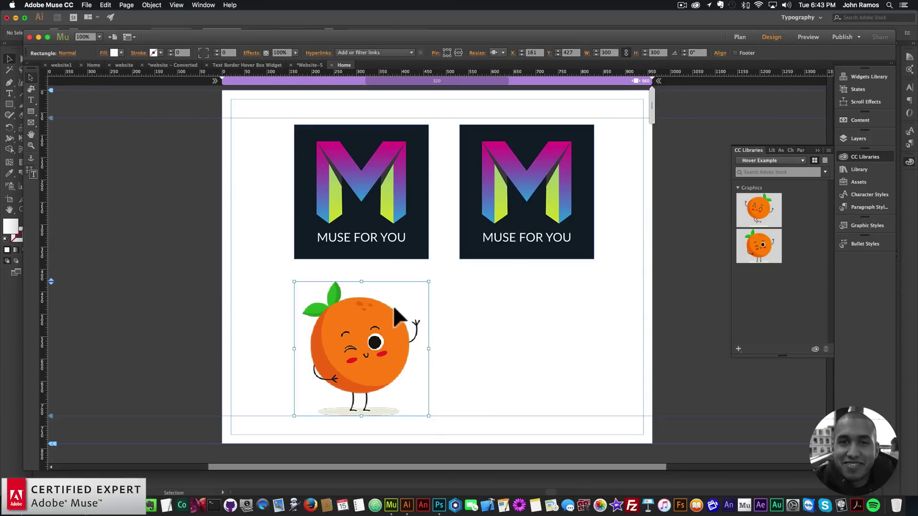
Switch to the Rollover state and look at Artwork 2's library options without applying them.
left_click(67, 54)
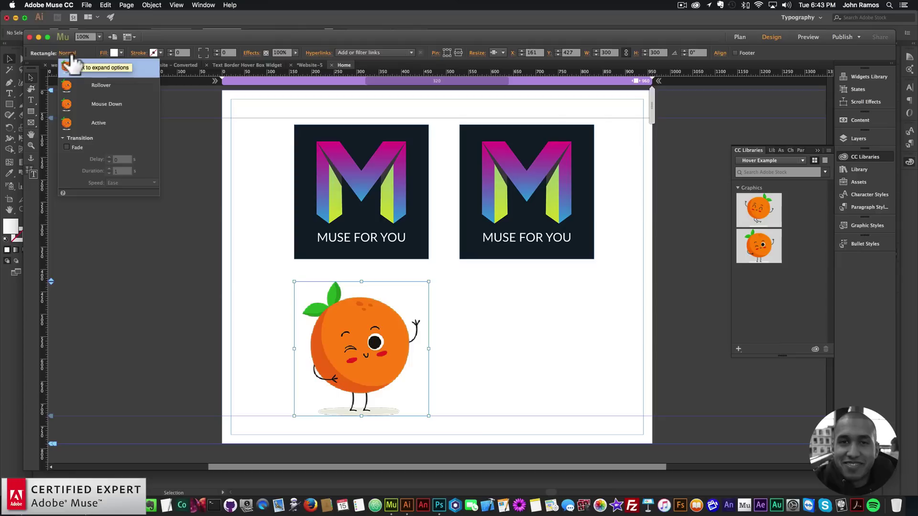
left_click(98, 89)
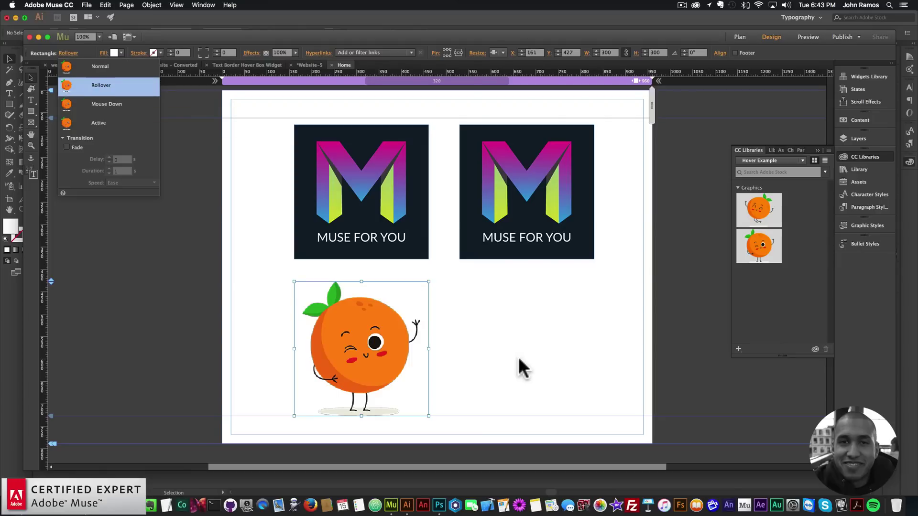
left_click(519, 356)
right_click(756, 204)
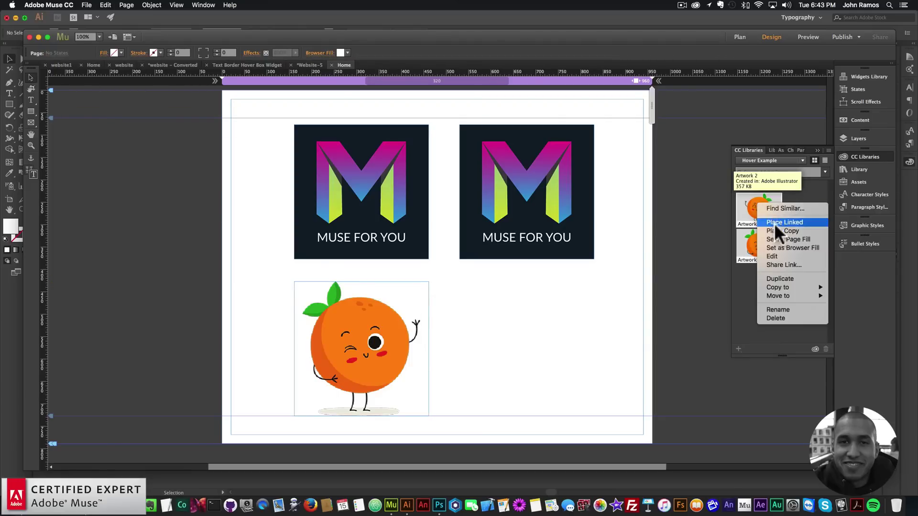
left_click(761, 209)
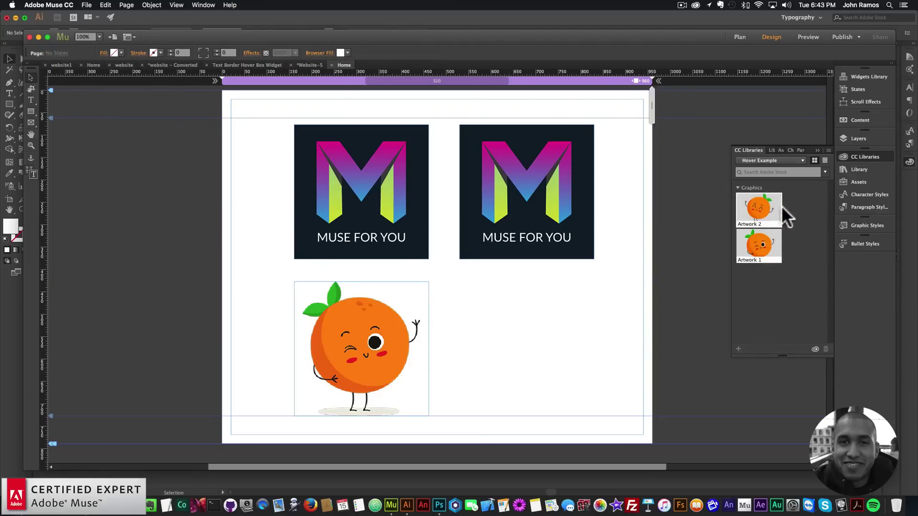
right_click(758, 204)
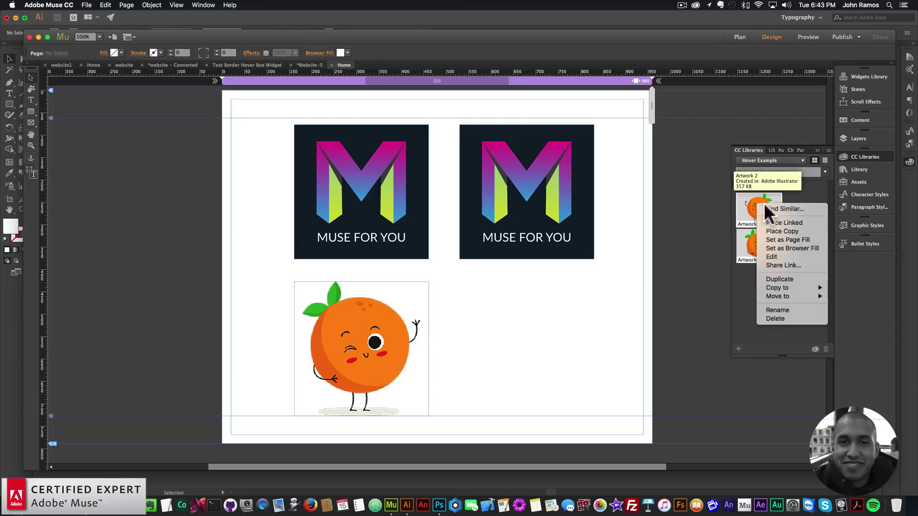
left_click(778, 247)
Set Artwork 2 as the fill of the orange frame's Rollover state.
left_click(381, 310)
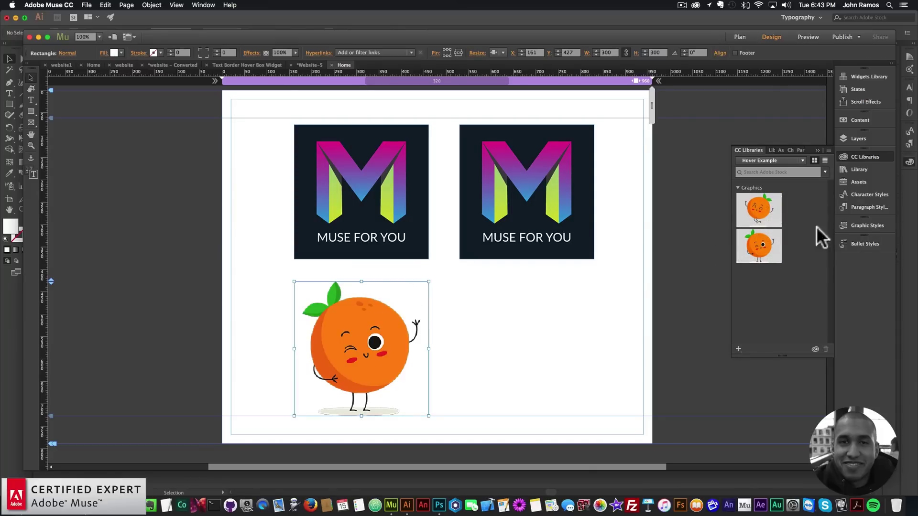
left_click(67, 54)
left_click(91, 88)
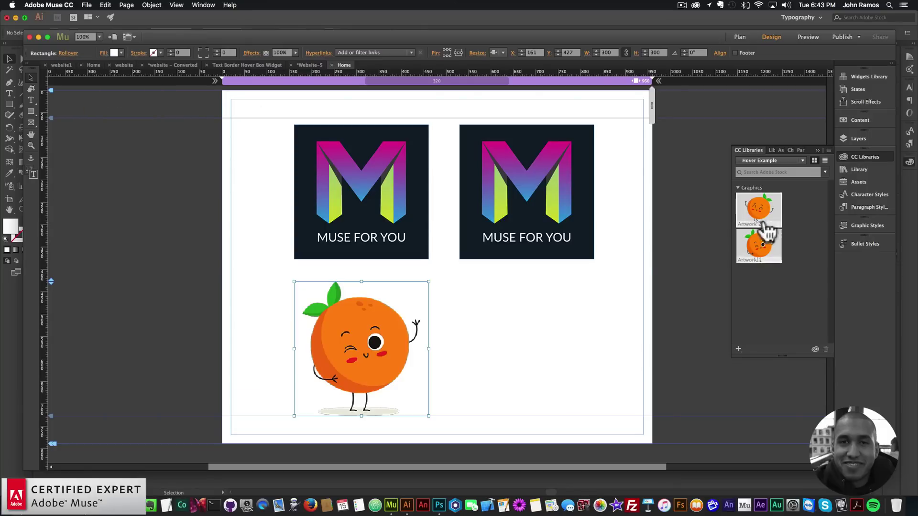
left_click(762, 210)
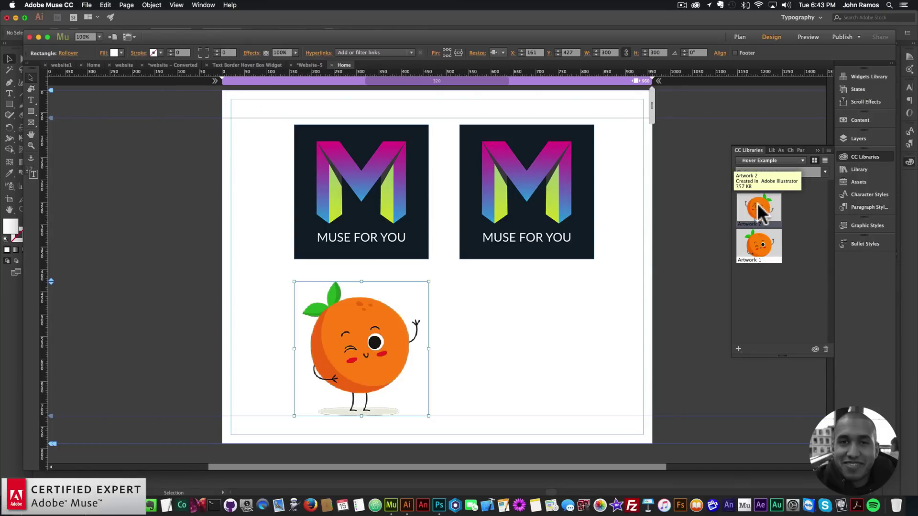
right_click(762, 211)
left_click(776, 238)
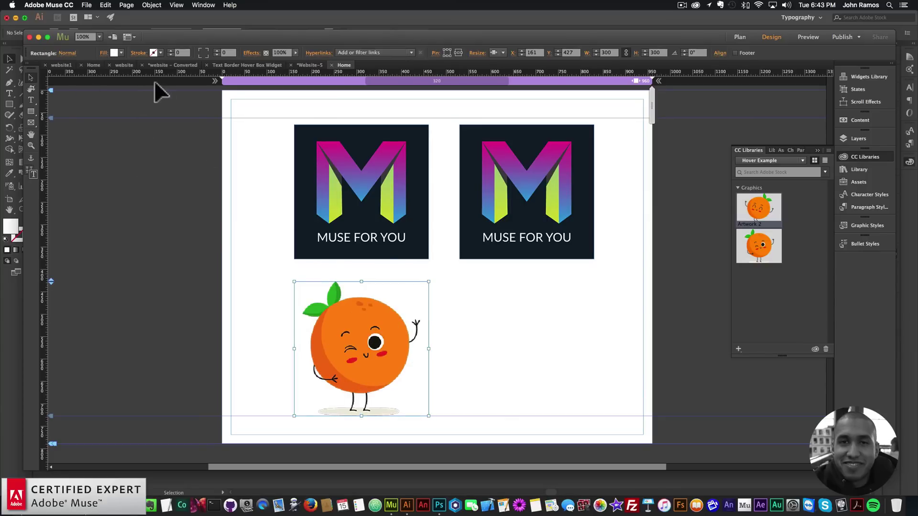
left_click(67, 54)
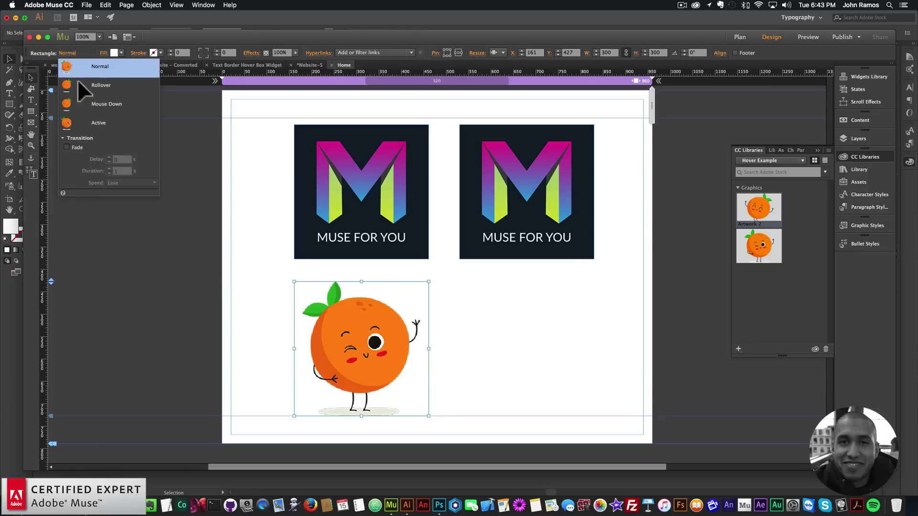
left_click(77, 82)
Return to the Normal state and preview the page in Chrome to test the orange's hover swap.
left_click(82, 68)
left_click(87, 5)
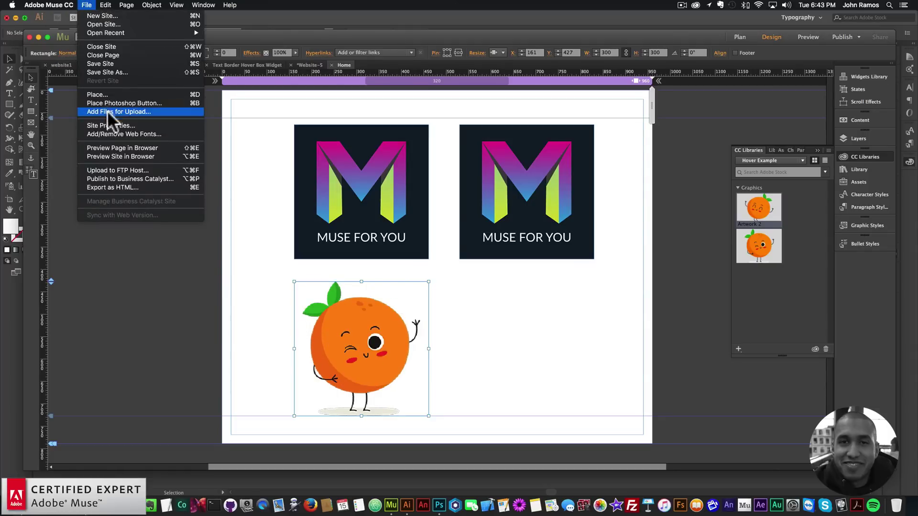
left_click(118, 148)
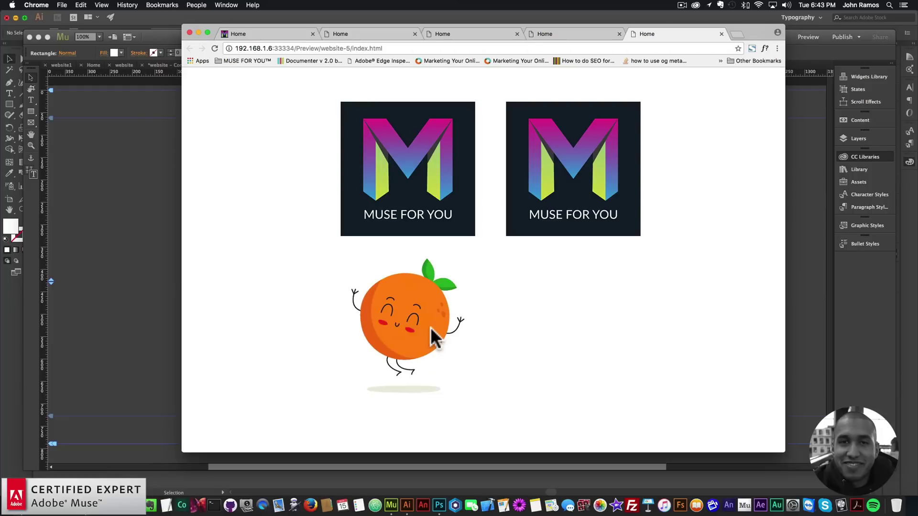
left_click(70, 223)
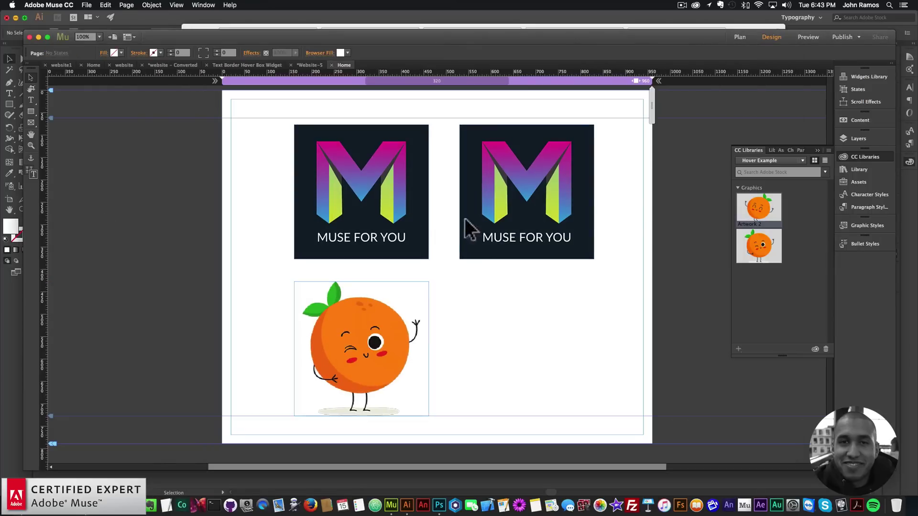
Search the Library for 'anmtr' and place the ANMTR - Add First and ANMTR - On Hover widgets.
left_click(873, 169)
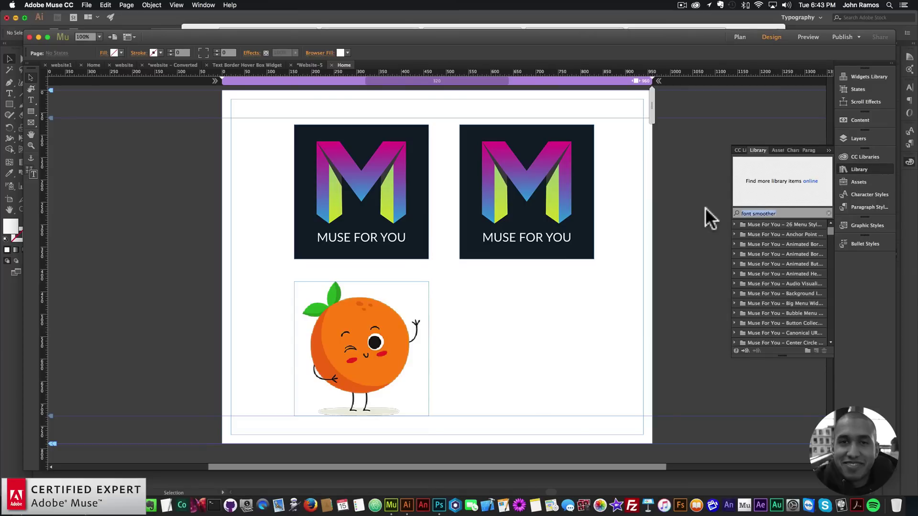
type("anmt")
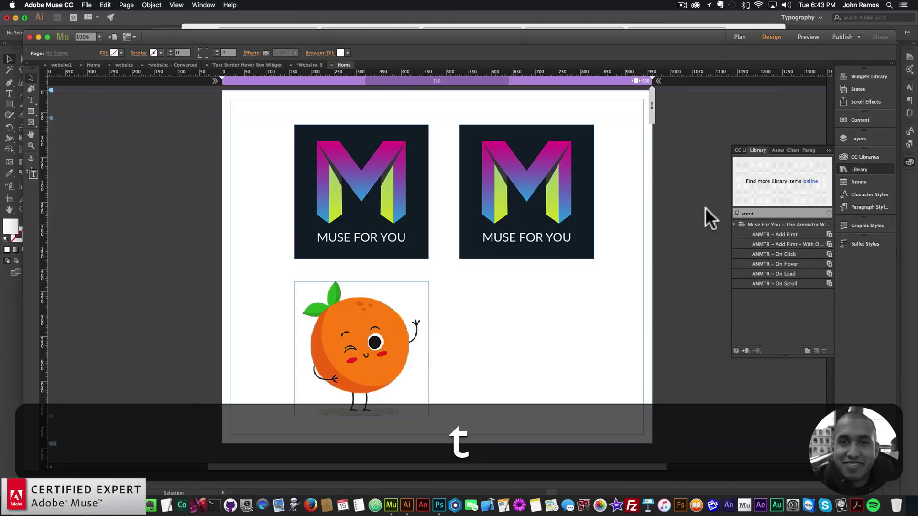
type("r")
left_click_drag(747, 235, 207, 104)
left_click(766, 265)
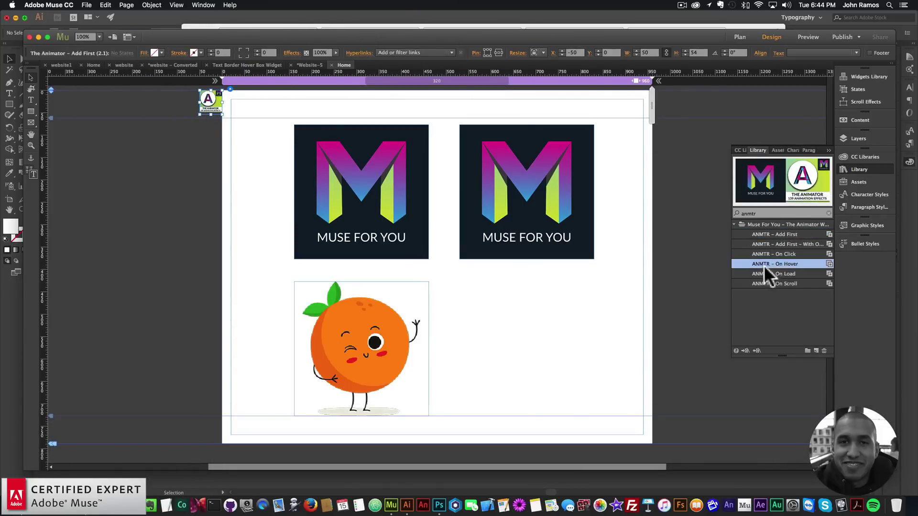
left_click_drag(774, 263, 211, 131)
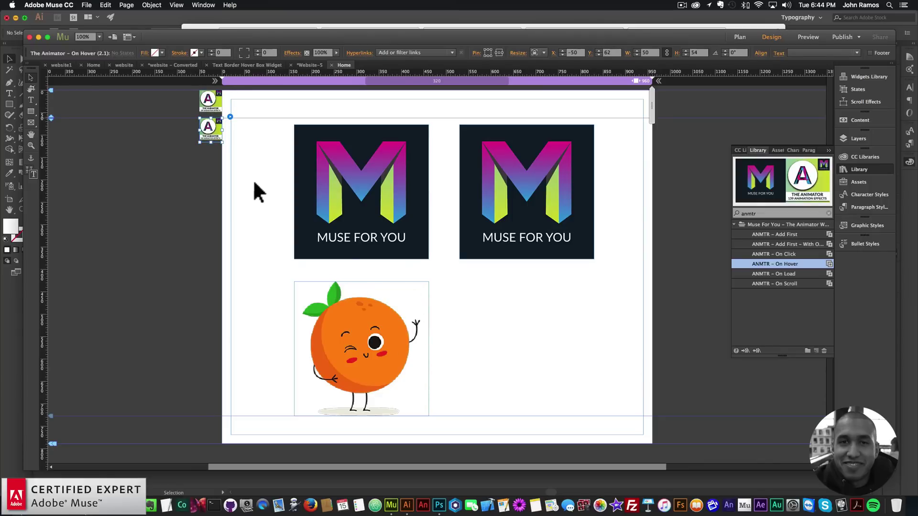
Change the On Hover widget's Select Animation from bounce to swing.
left_click(230, 118)
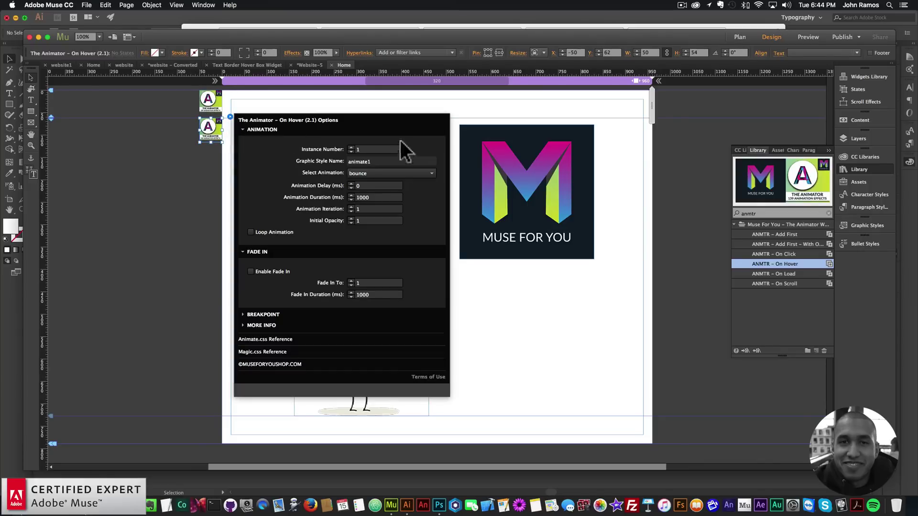
left_click(372, 173)
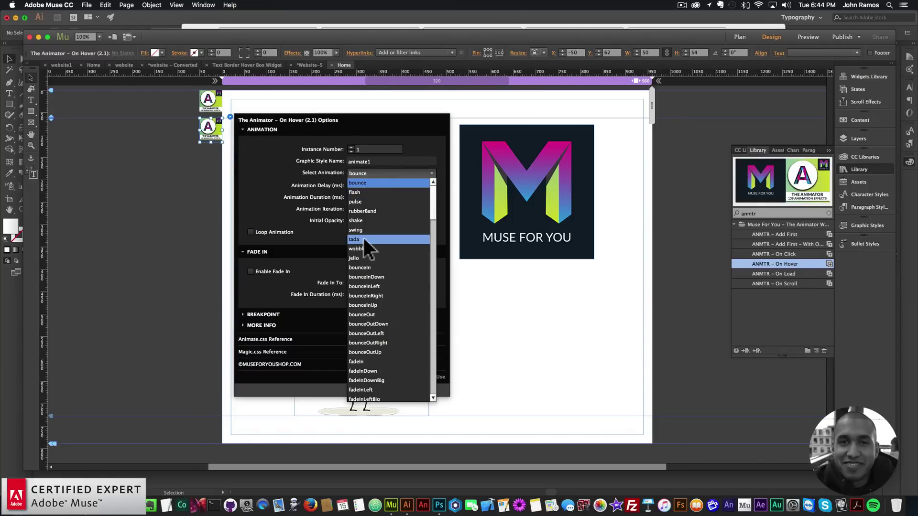
left_click(363, 239)
left_click(372, 173)
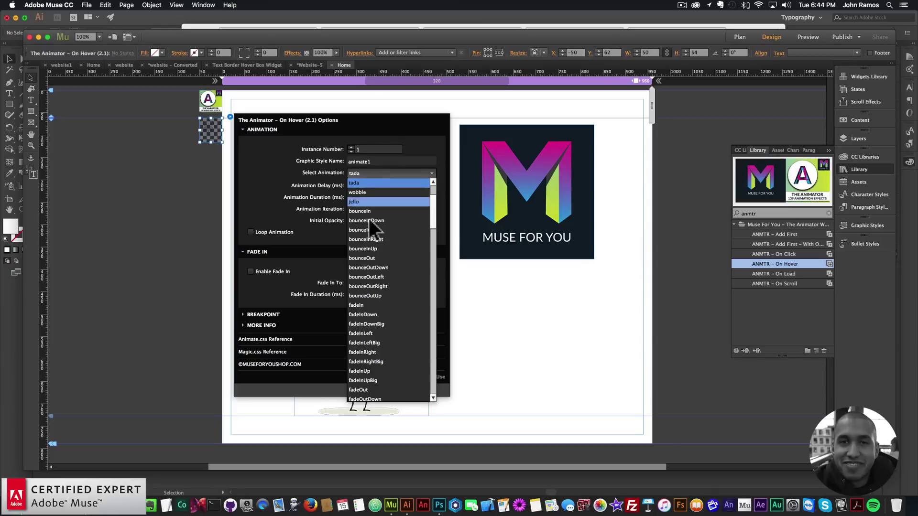
scroll(368, 239, "up", 2)
left_click(366, 226)
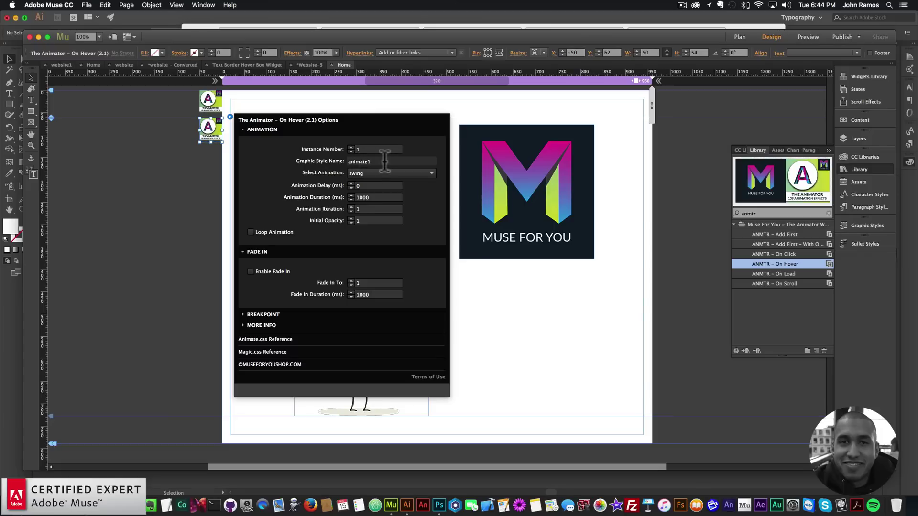
left_click(490, 361)
left_click(395, 334)
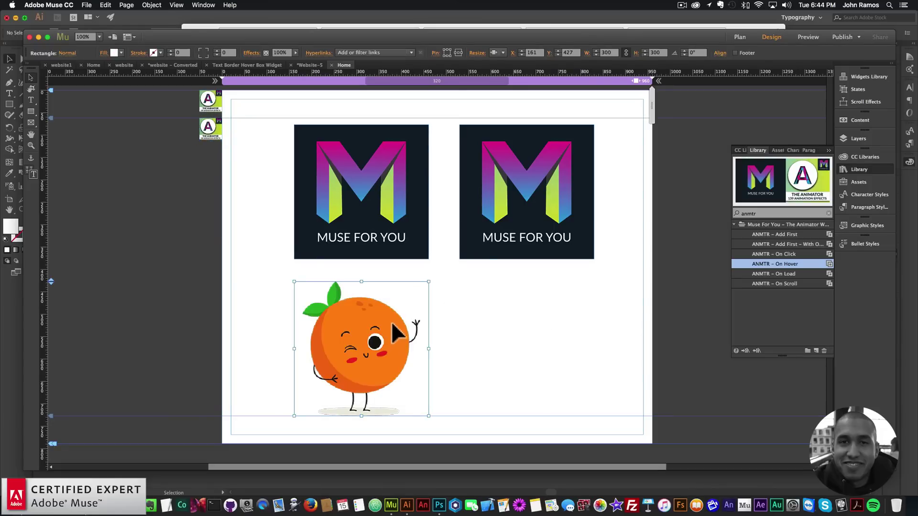
Rename the orange frame's new graphic style to 'animate1'.
left_click(868, 225)
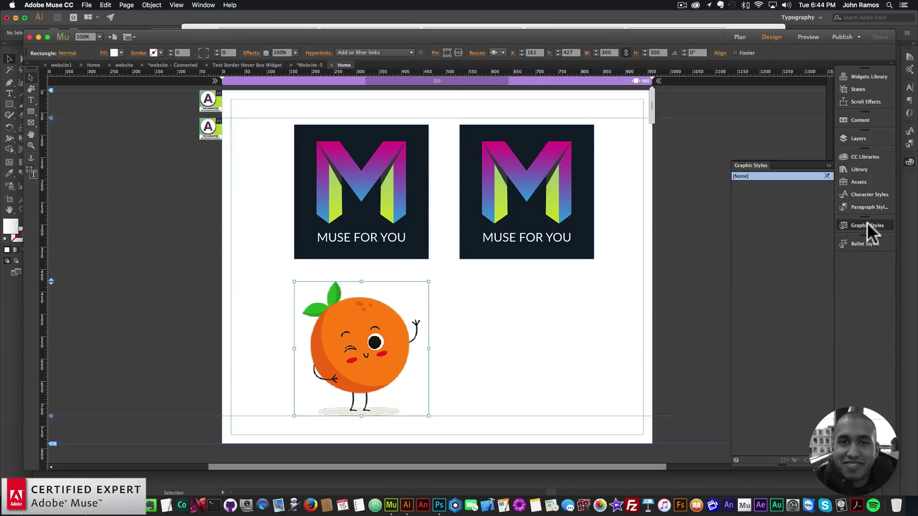
left_click(202, 5)
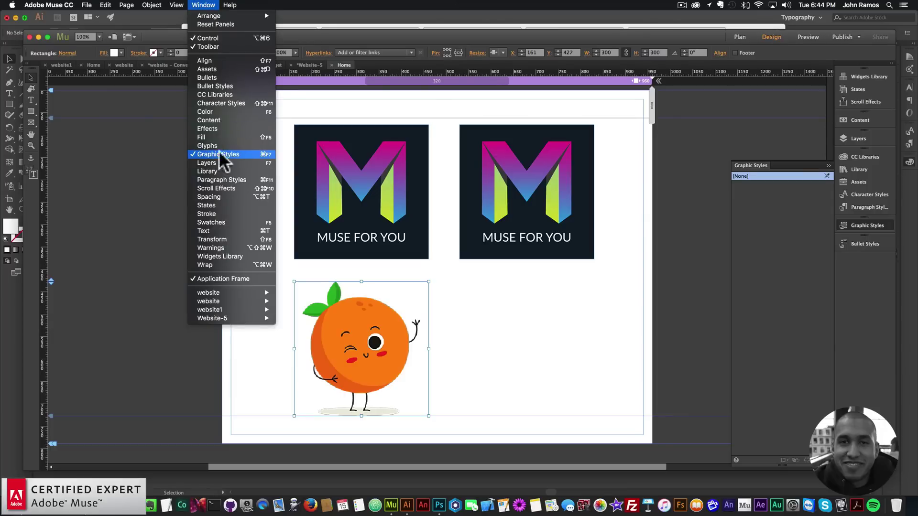
left_click(799, 231)
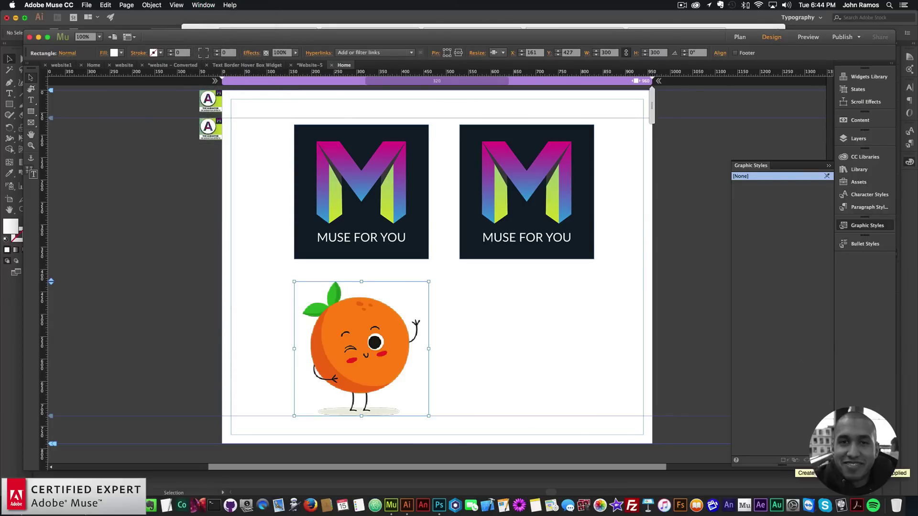
key("shift+super+z")
left_click(741, 185)
double_click(741, 185)
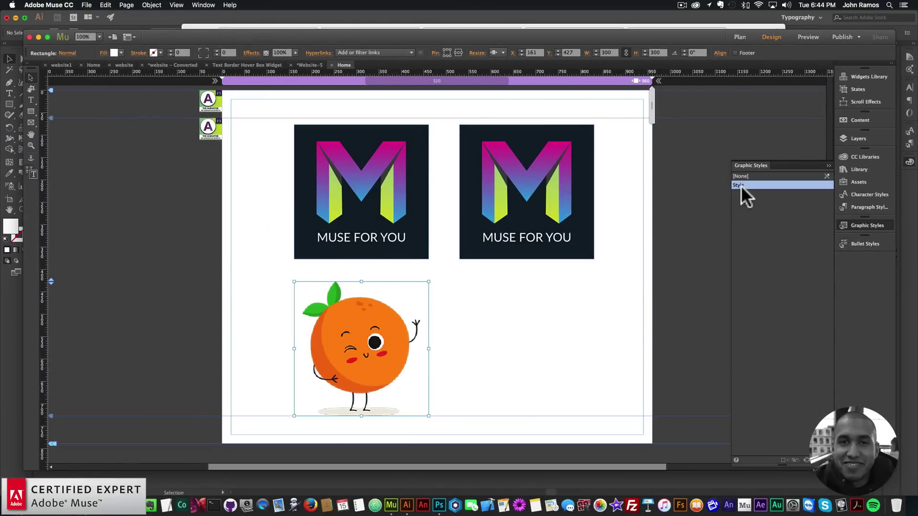
double_click(741, 185)
type("animate1")
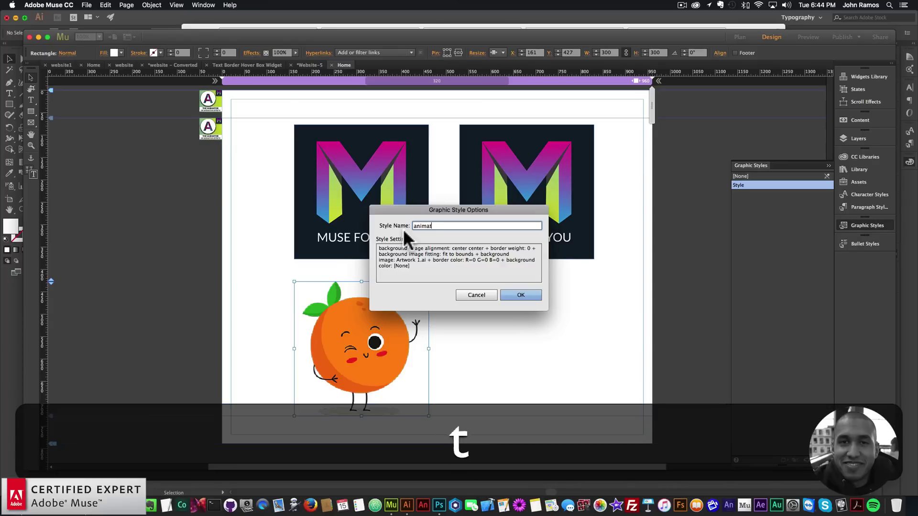
key("Return")
Open the second Animator widget's On Hover options to link them to animate1.
left_click(216, 127)
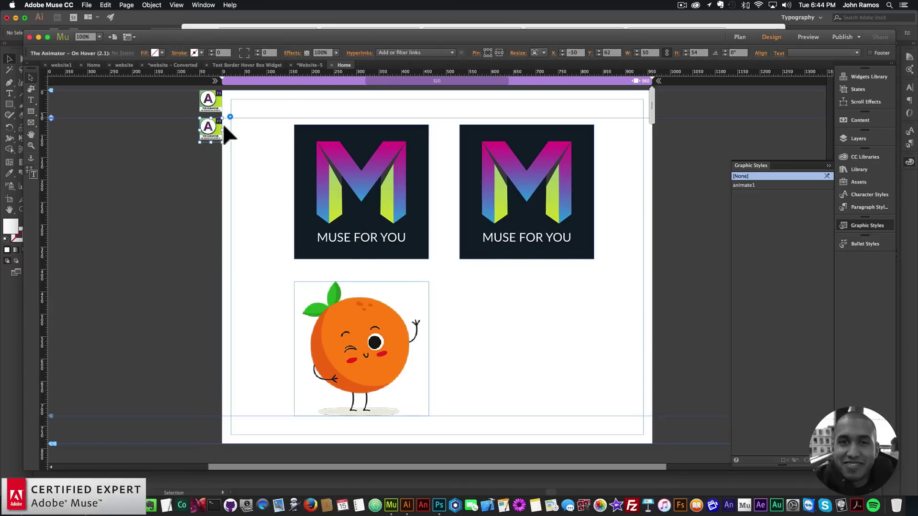
left_click(230, 115)
left_click(420, 342)
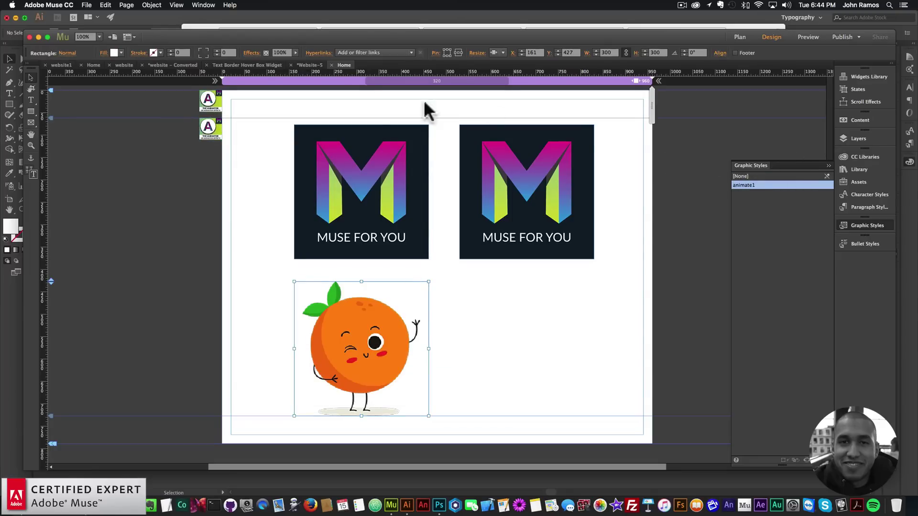
left_click(212, 126)
left_click(230, 116)
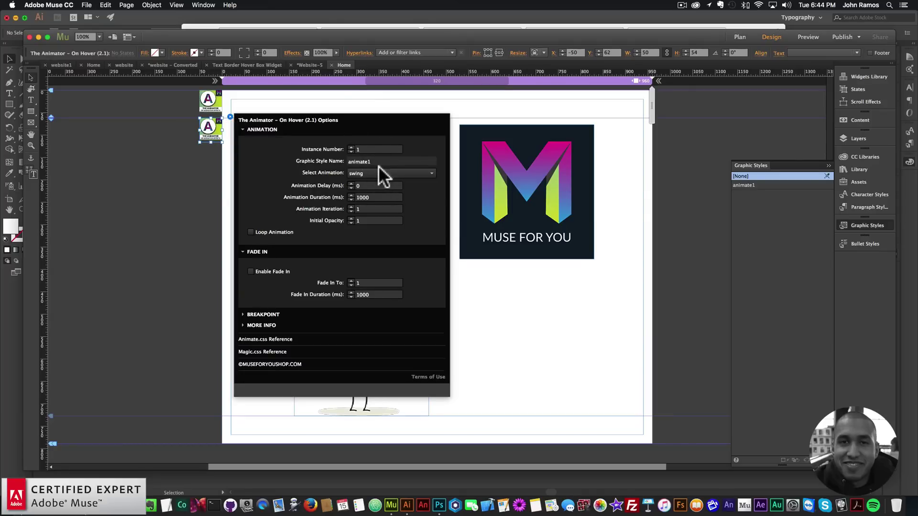
Preview the page in Chrome, then open the Santa AdobeStock .ai file from the Hover States folder.
left_click(151, 225)
left_click(91, 7)
left_click(128, 146)
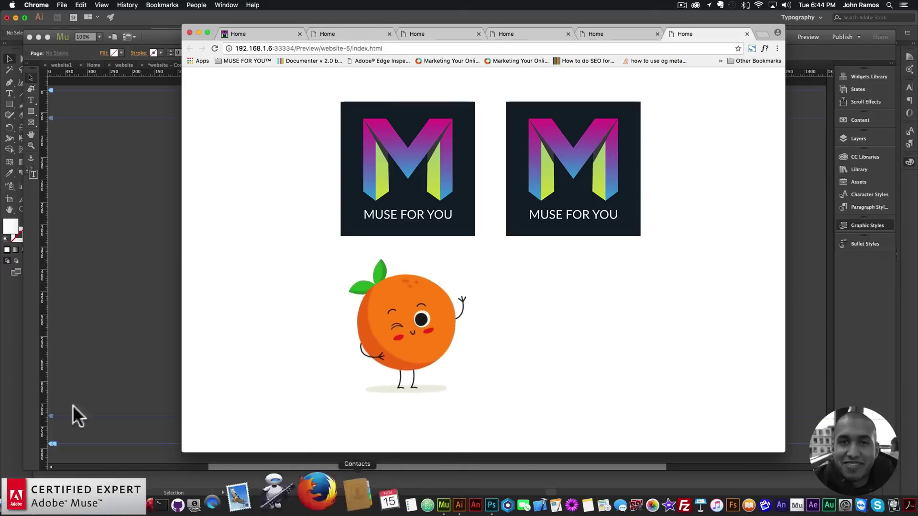
left_click(137, 254)
left_click(19, 502)
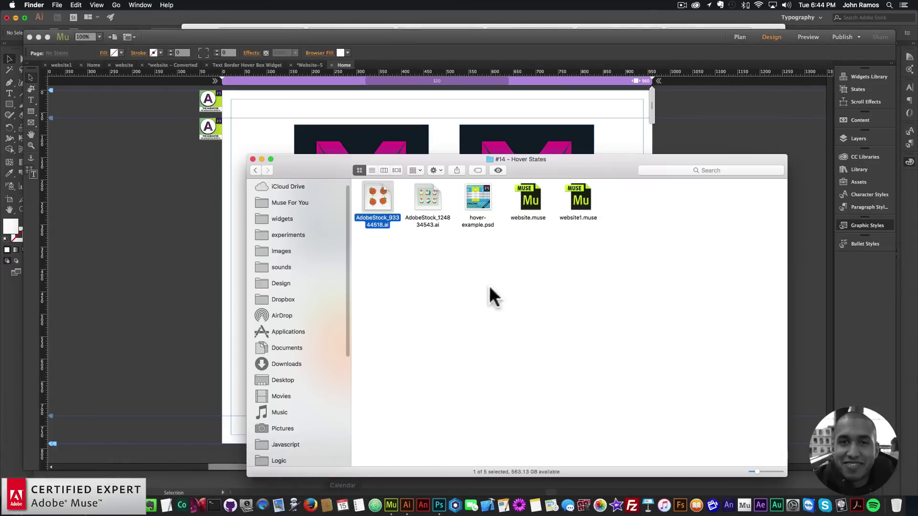
double_click(433, 196)
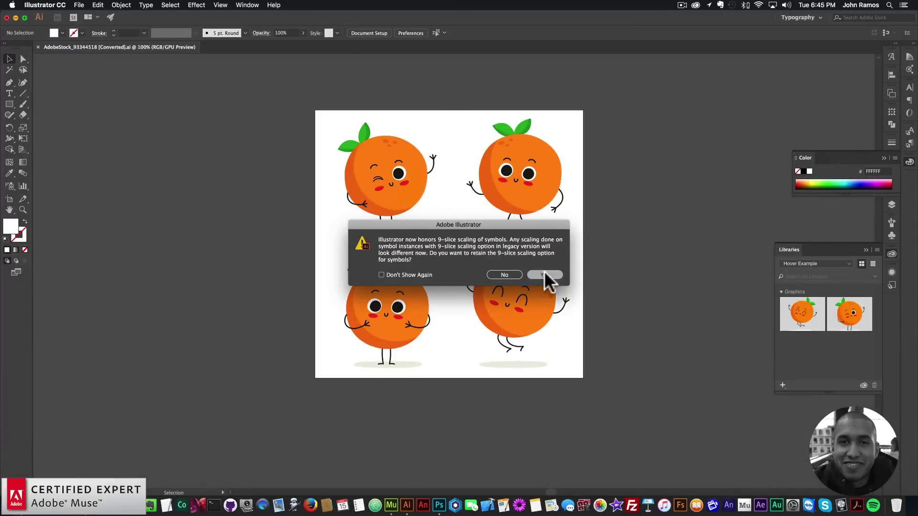
Keep 9-slice scaling and add the swim-ring Santa to the Hover Example library.
left_click(545, 275)
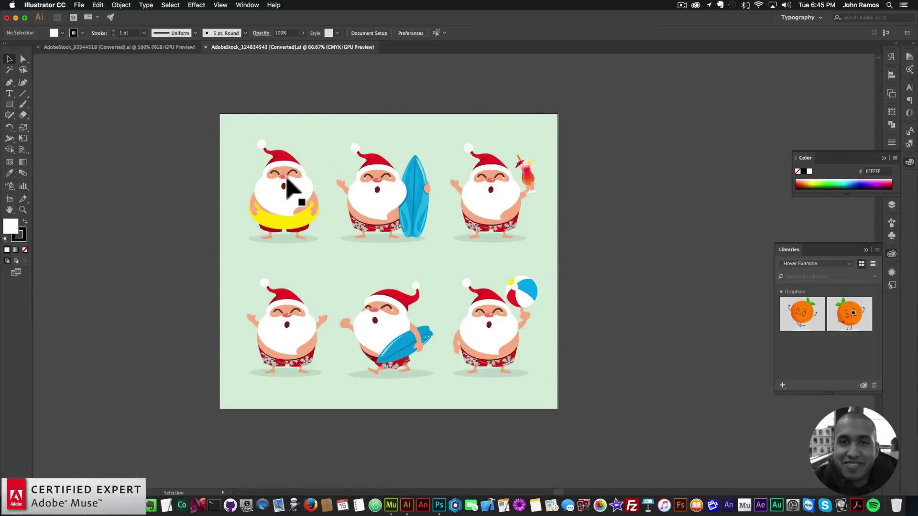
left_click(287, 179)
right_click(294, 192)
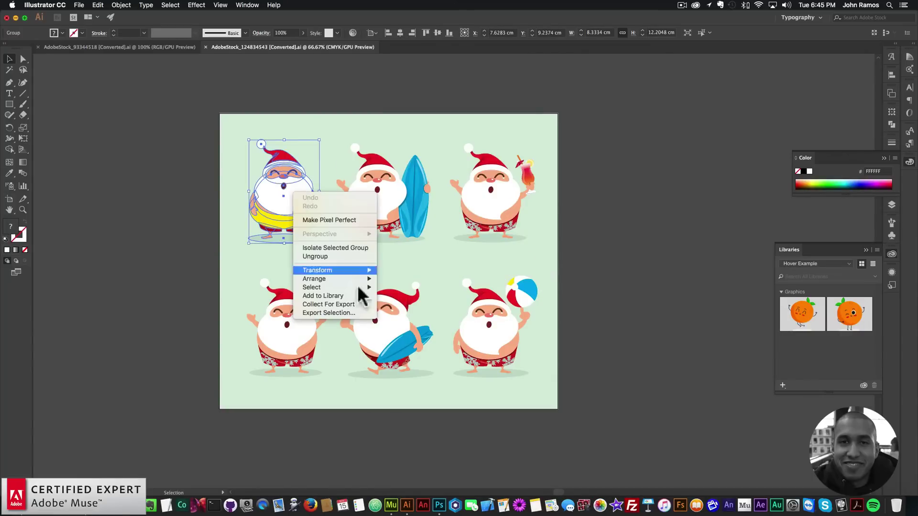
left_click(335, 296)
Add the surfboard Santa to the Hover Example library, then return to Muse.
double_click(389, 206)
double_click(643, 221)
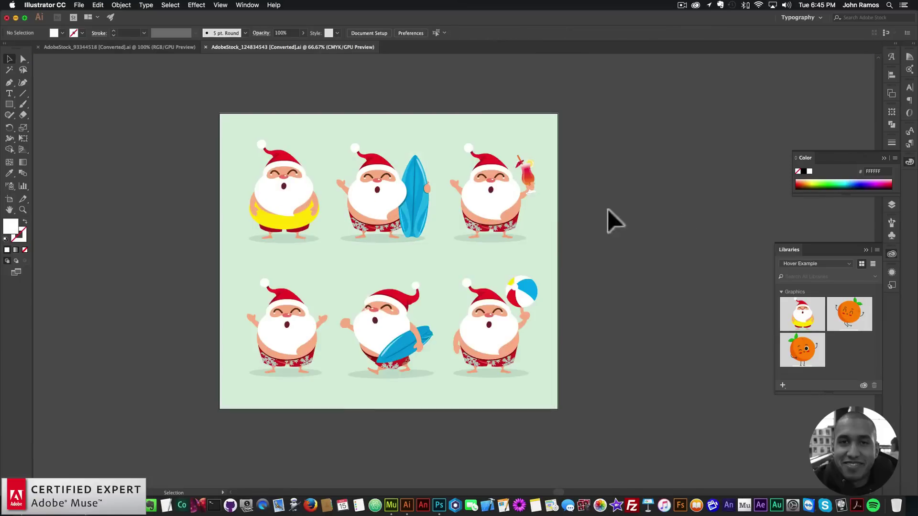
left_click(394, 197)
right_click(392, 193)
left_click(471, 191)
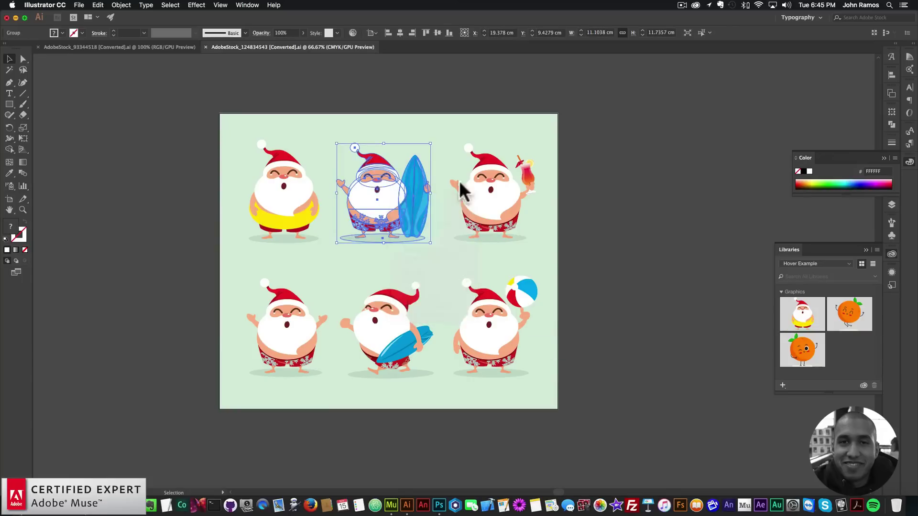
right_click(384, 195)
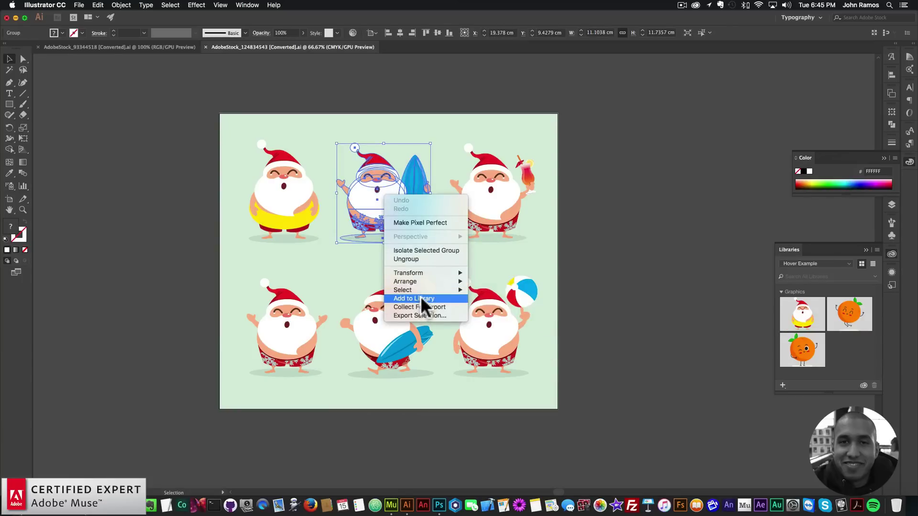
left_click(420, 299)
left_click(648, 313)
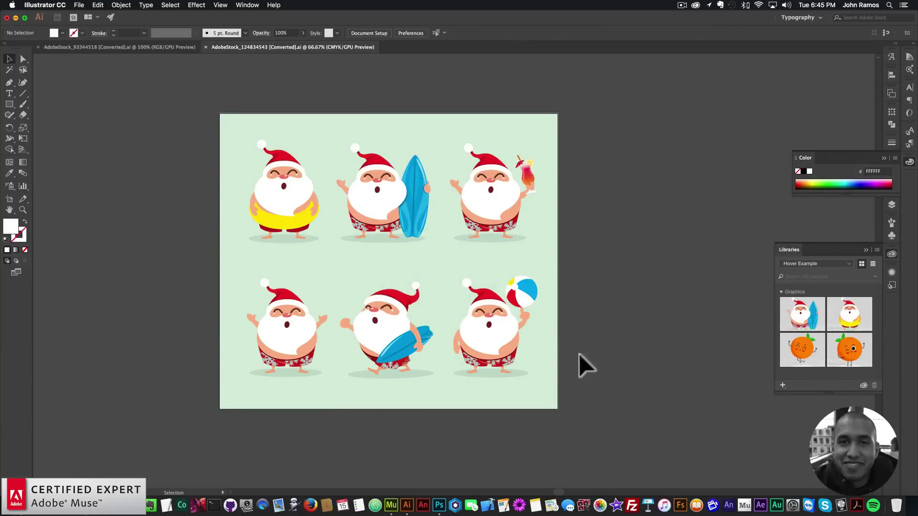
left_click(392, 506)
Duplicate the orange tile level to its right and fill the copy with Artwork 3, the swim-ring Santa.
left_click(377, 306)
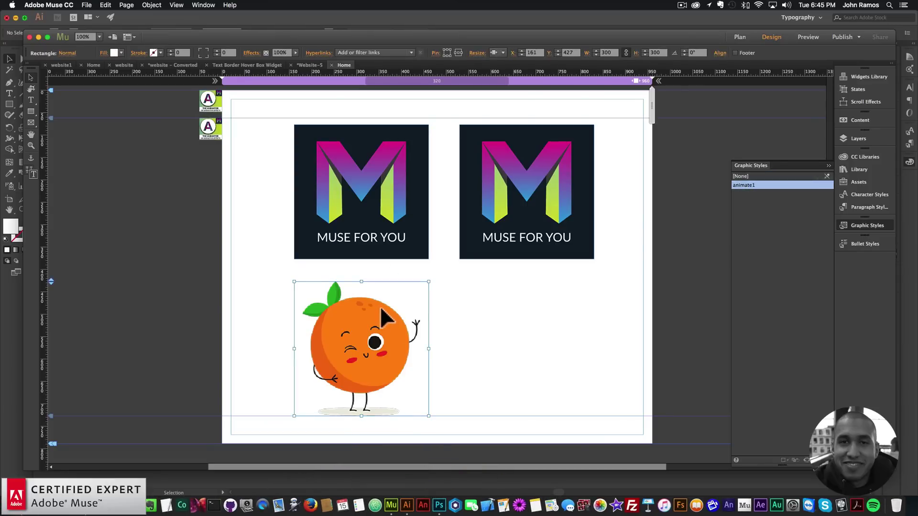
key("super+c")
key("super+v")
left_click_drag(377, 354, 545, 363)
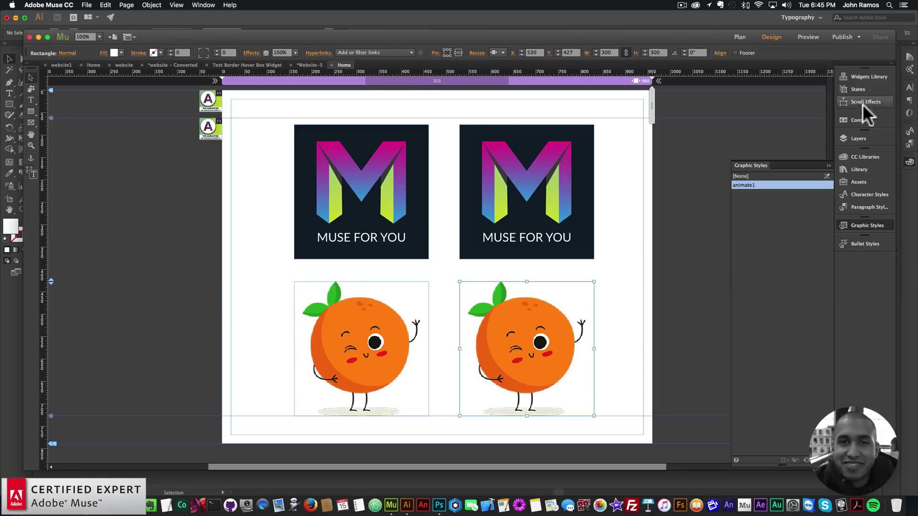
left_click(858, 157)
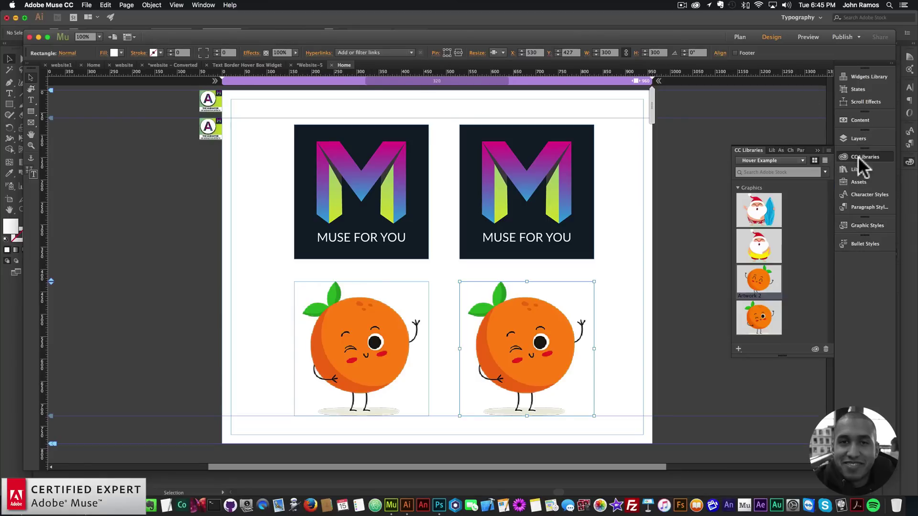
left_click(763, 253)
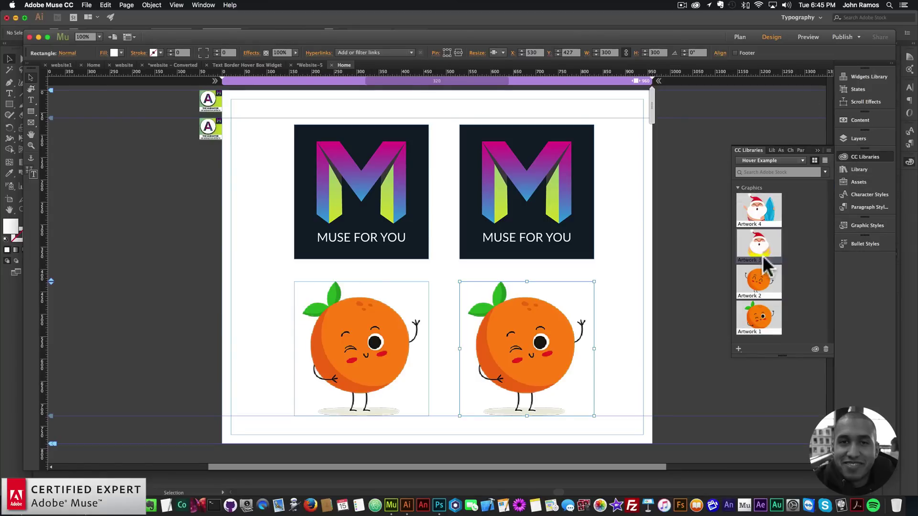
right_click(759, 238)
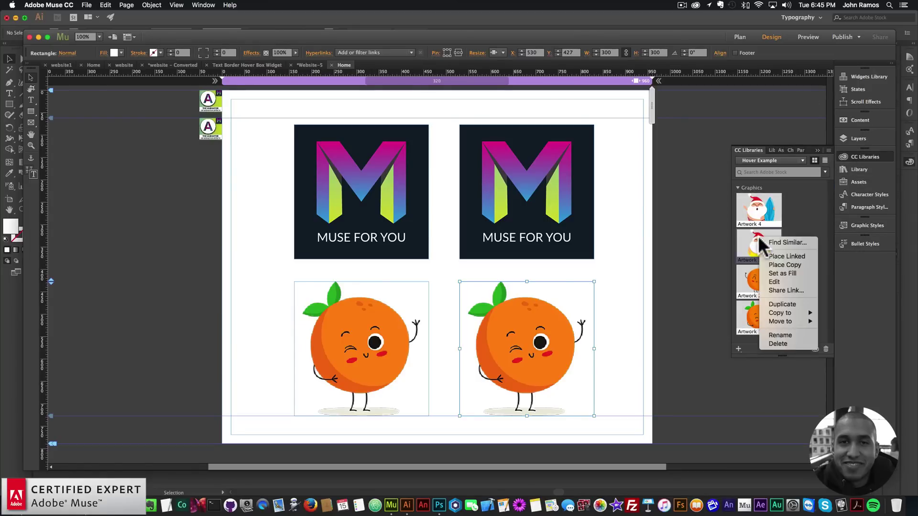
left_click(778, 274)
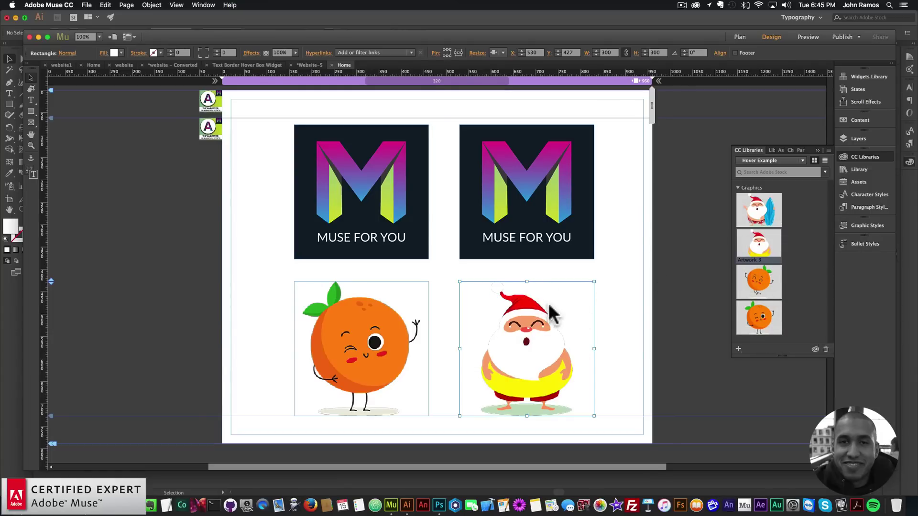
Set the copied tile's Rollover fill to the jumping orange library artwork.
left_click(67, 54)
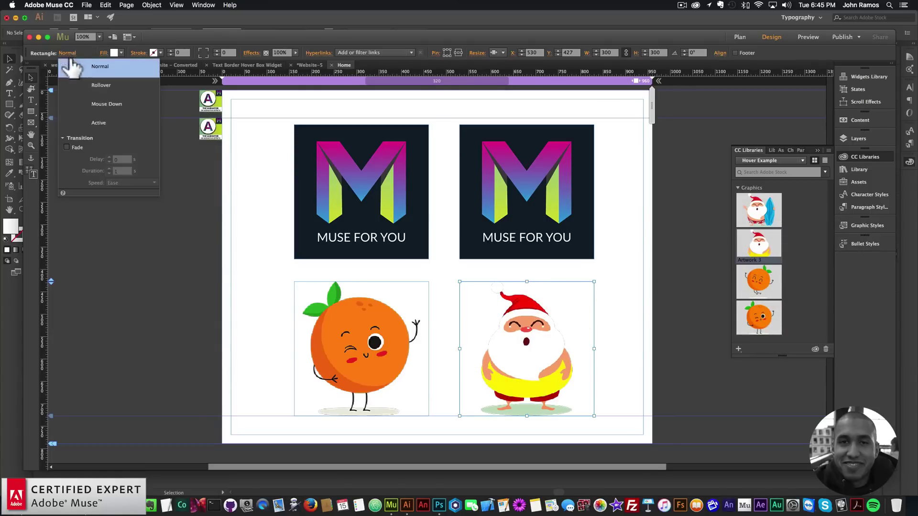
left_click(98, 85)
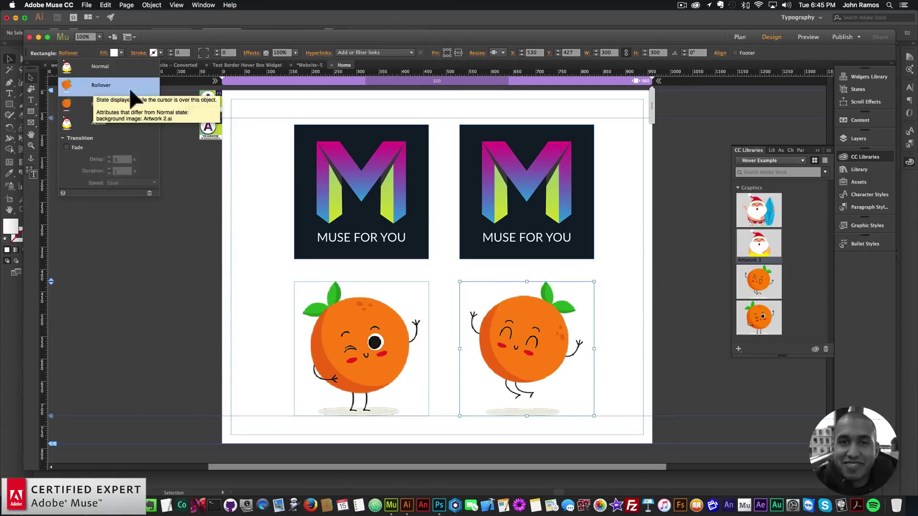
right_click(765, 210)
left_click(773, 234)
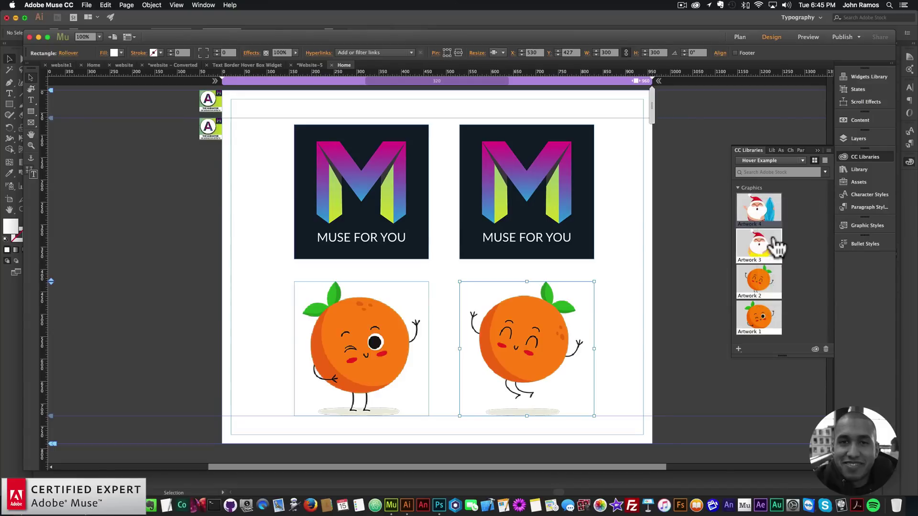
left_click(609, 294)
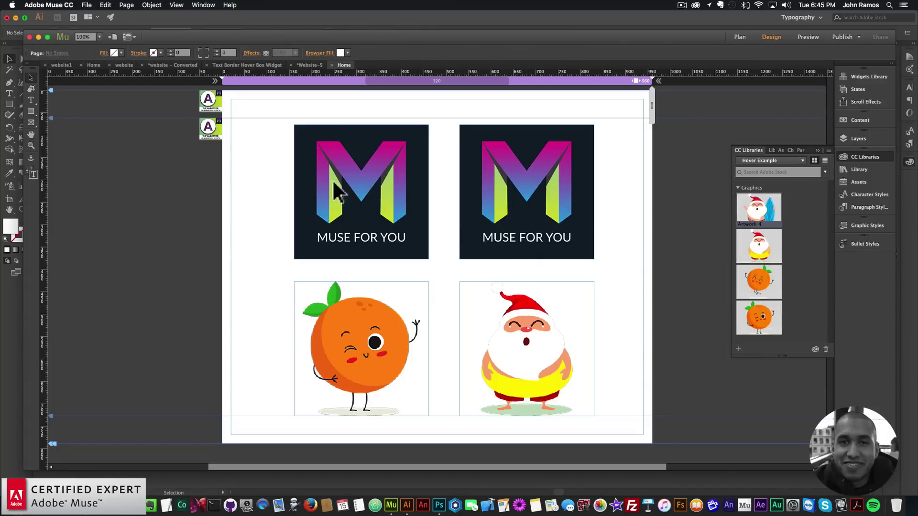
Duplicate the Animator widget and place the copy below the other widgets.
left_click(218, 131)
key("super+c")
key("super+v")
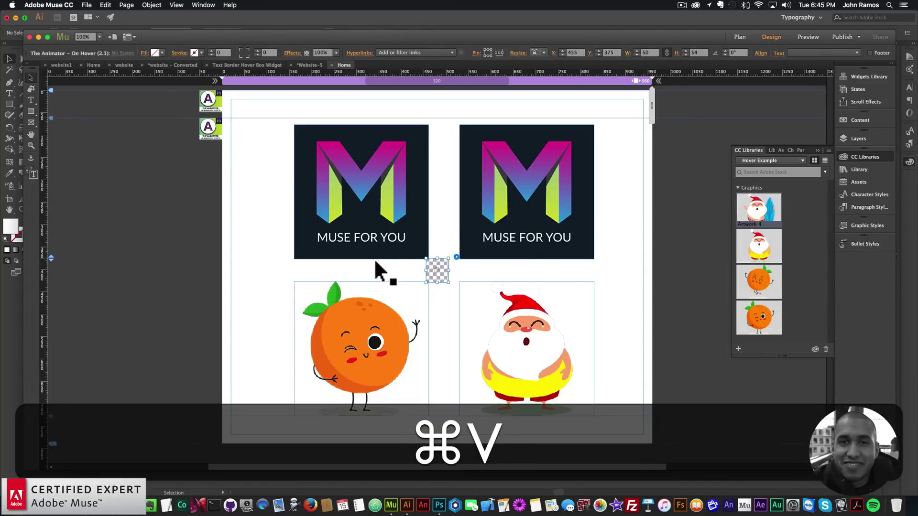
left_click_drag(436, 266, 209, 154)
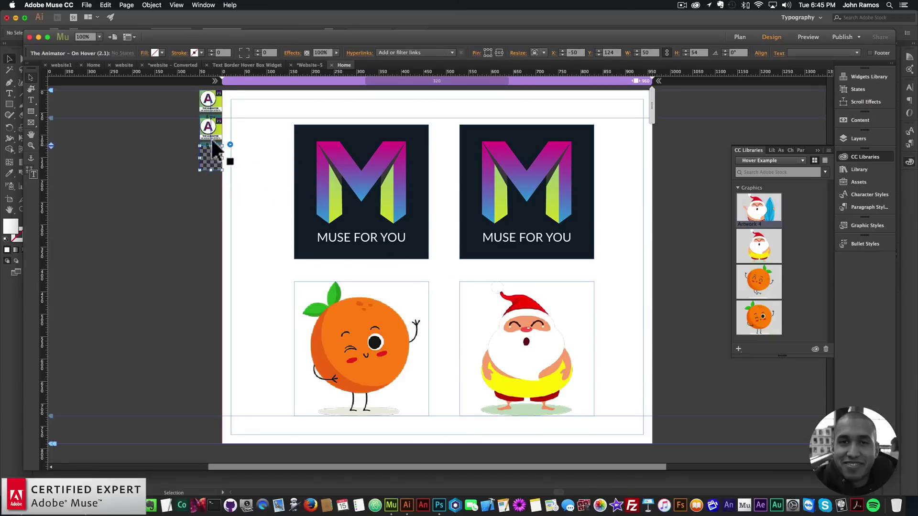
Set the new widget's Graphic Style Name to animate2 and its animation to bounceInUp.
left_click(230, 144)
left_click(351, 175)
left_click(386, 187)
key("BackSpace")
type("2")
key("Return")
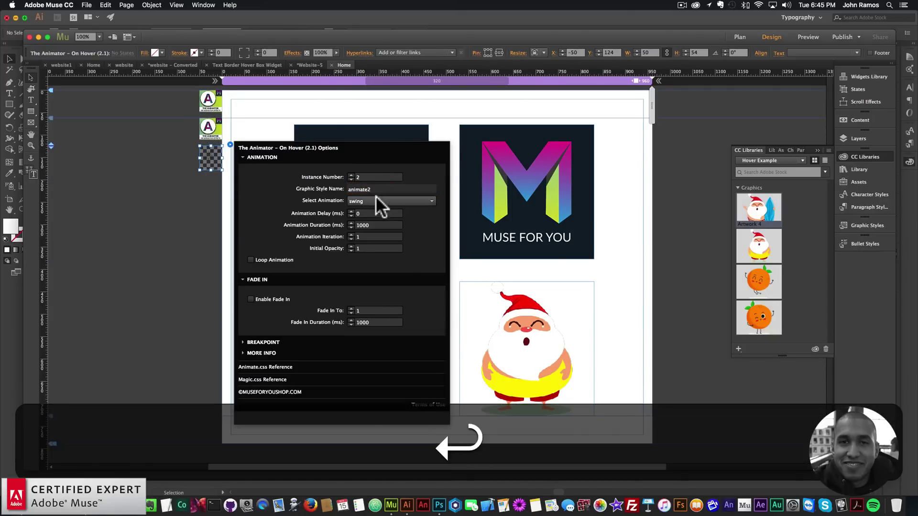
left_click(375, 199)
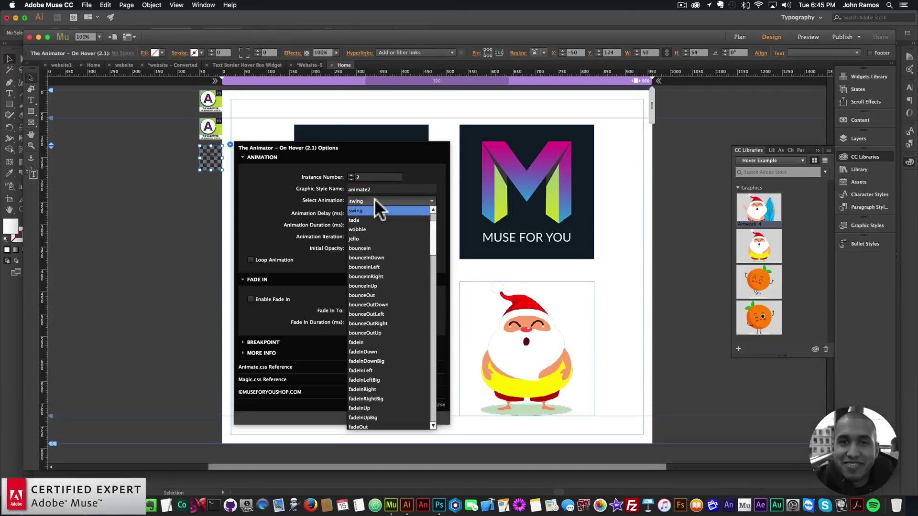
left_click(370, 285)
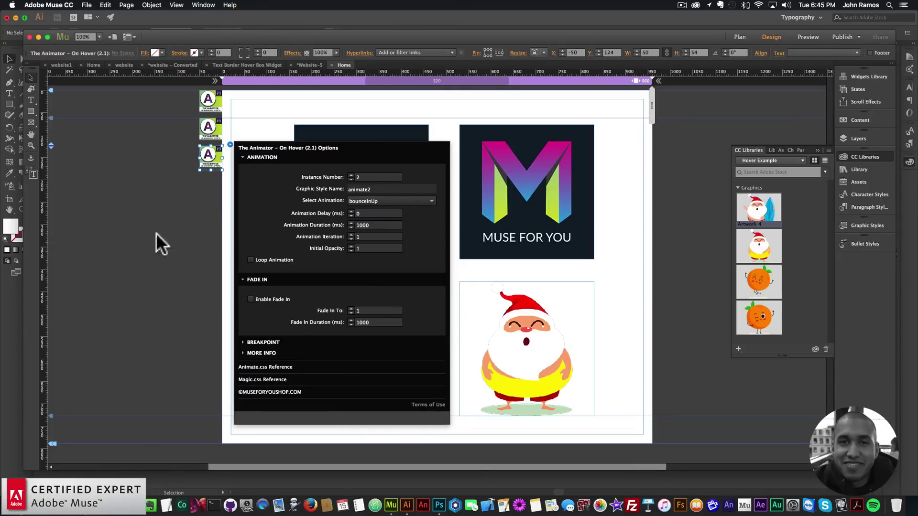
left_click(151, 234)
Create a graphic style named animate2 on the Santa tile.
left_click(576, 323)
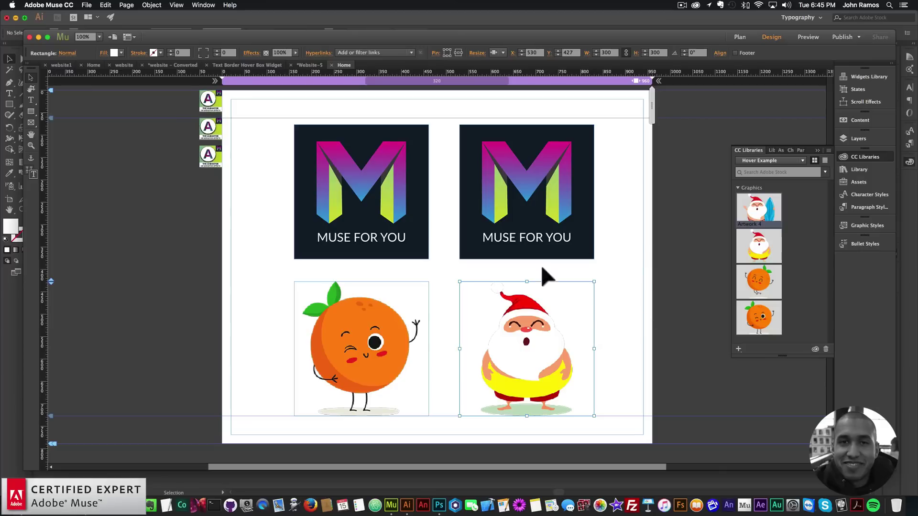
left_click(862, 225)
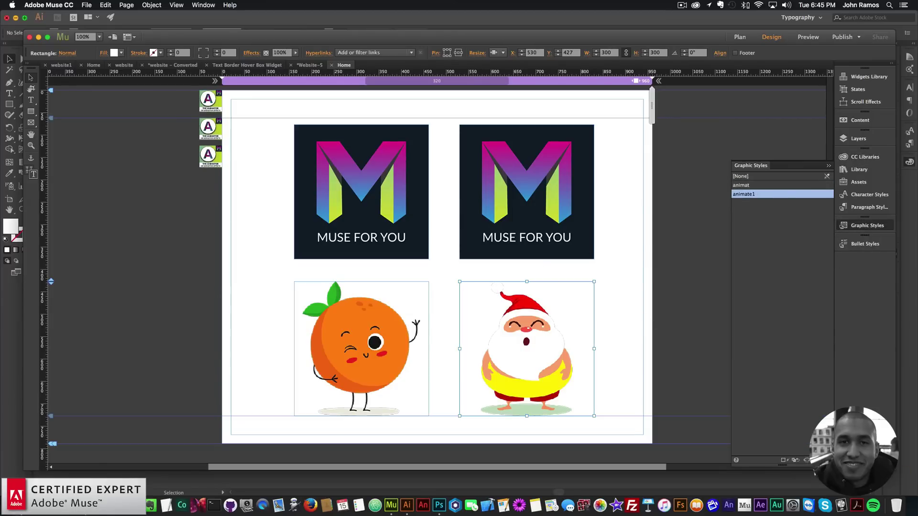
double_click(744, 185)
type("animate2")
key("Return")
Check the third widget's hover options and the Santa image's animate2 style.
left_click(226, 149)
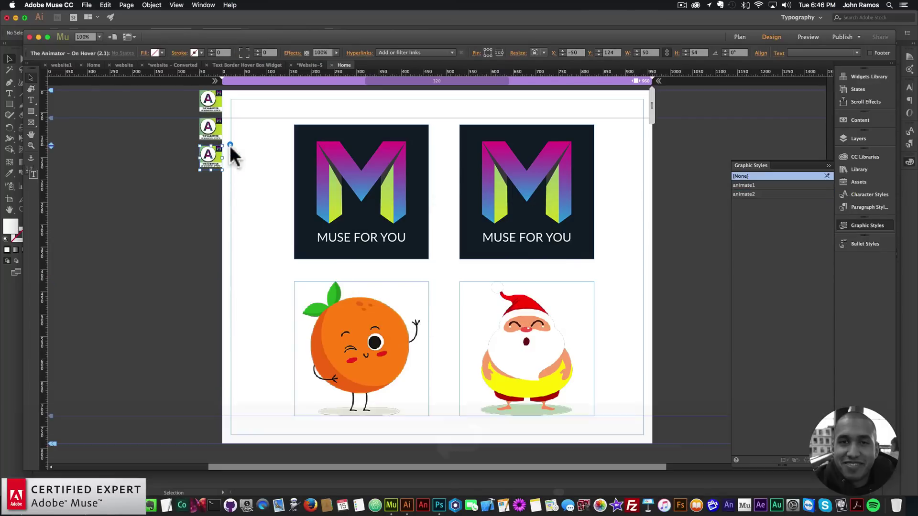
left_click(230, 144)
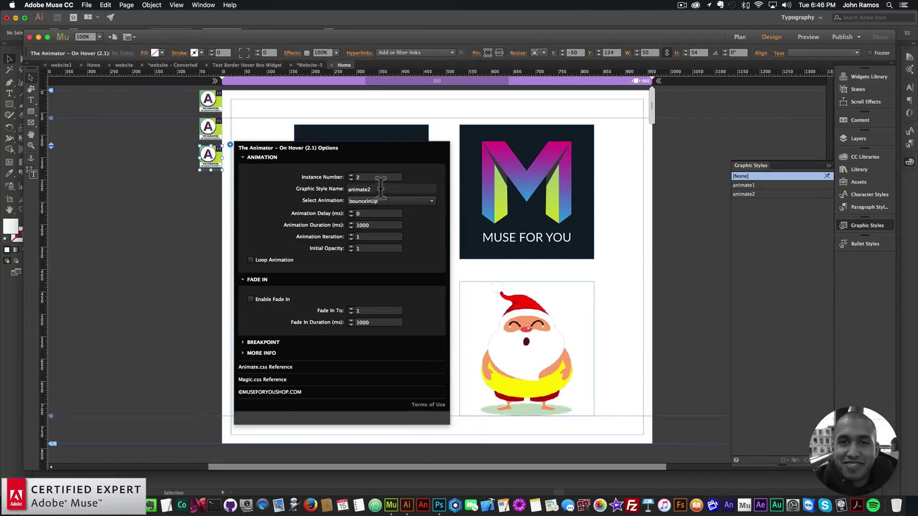
left_click(624, 315)
left_click(545, 316)
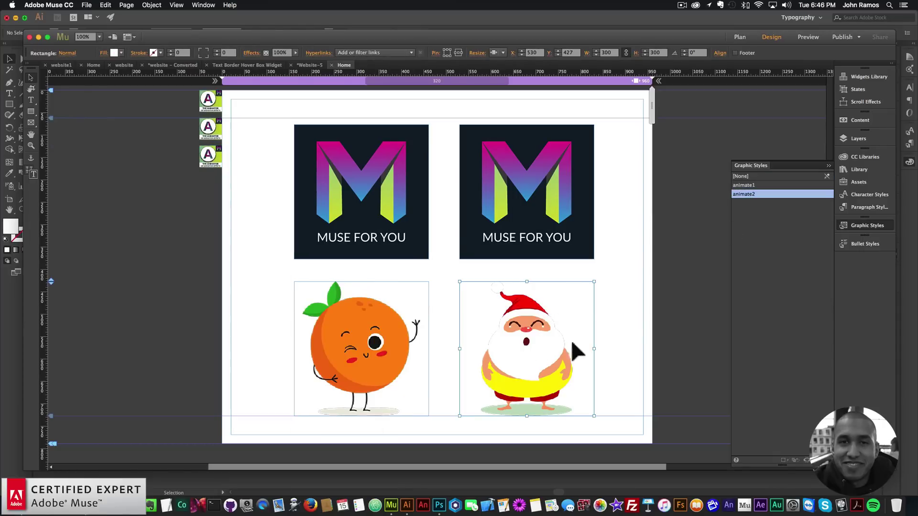
left_click(632, 306)
Preview the page in the browser from the File menu.
left_click(87, 5)
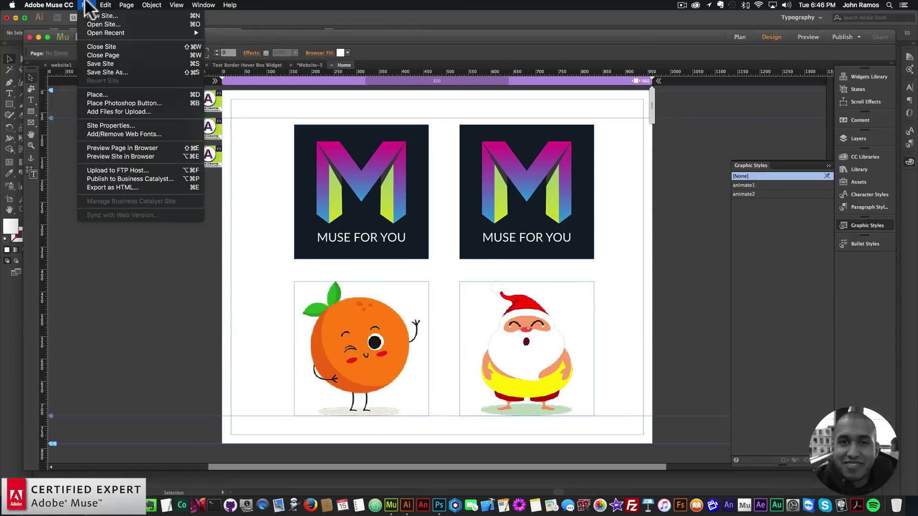
left_click(116, 146)
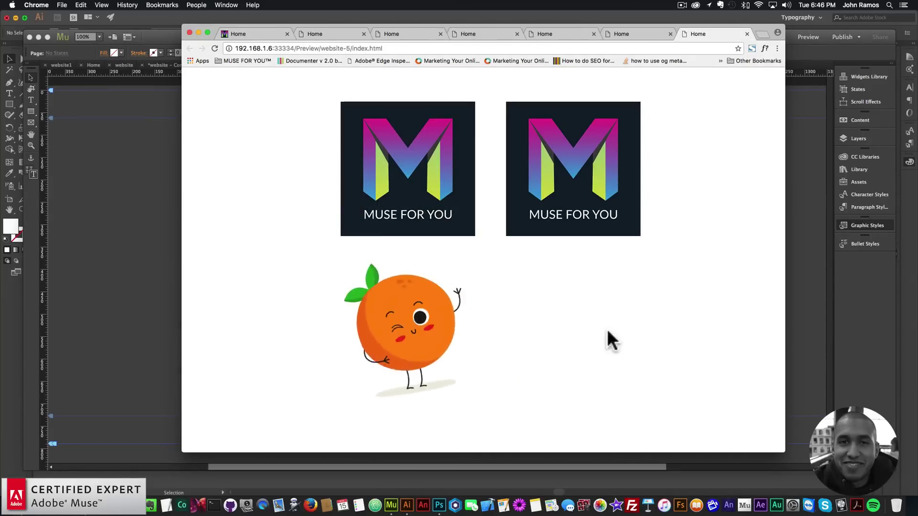
Change the third Animator widget's hover animation from bounceInUp to bounceIn.
left_click(112, 195)
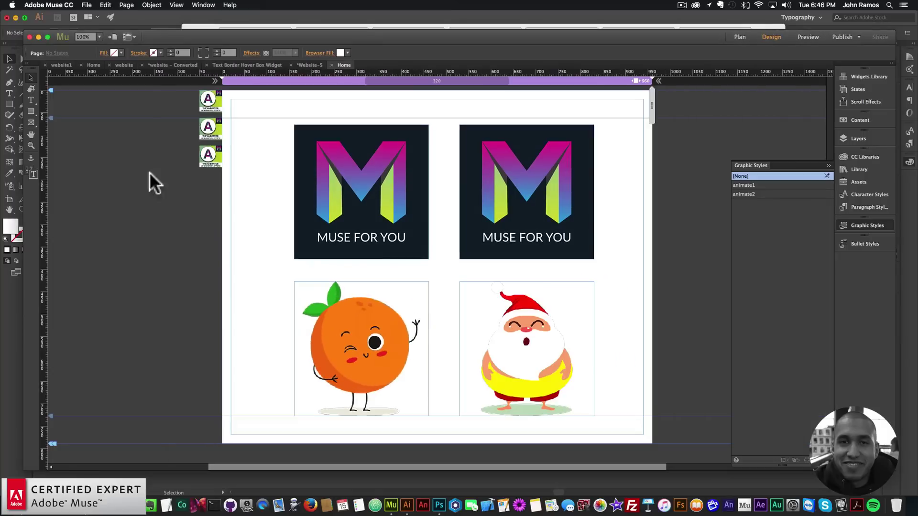
left_click(204, 153)
left_click(230, 143)
left_click(378, 201)
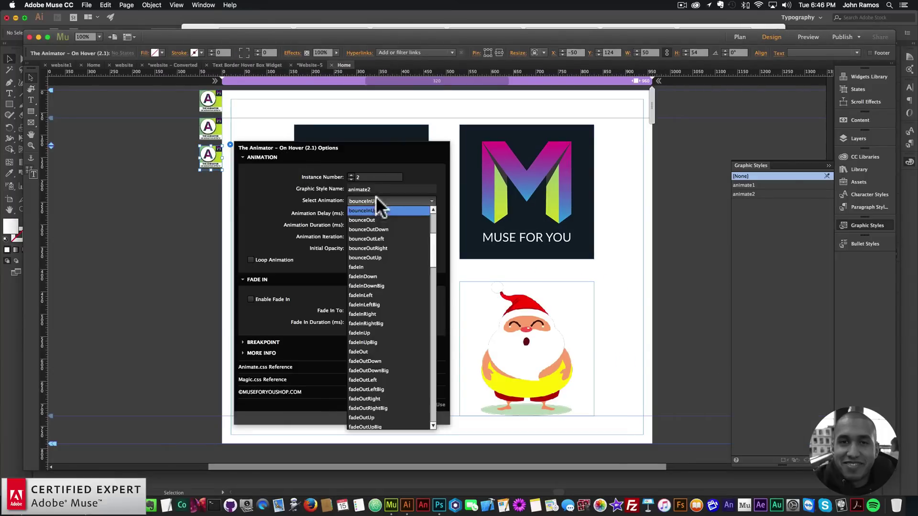
scroll(390, 282, "up", 3)
left_click(379, 299)
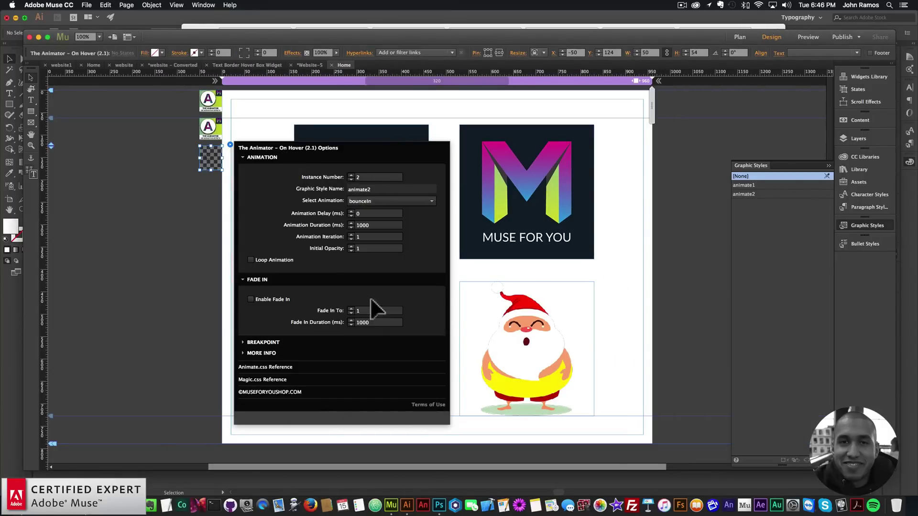
left_click(140, 223)
left_click(84, 221)
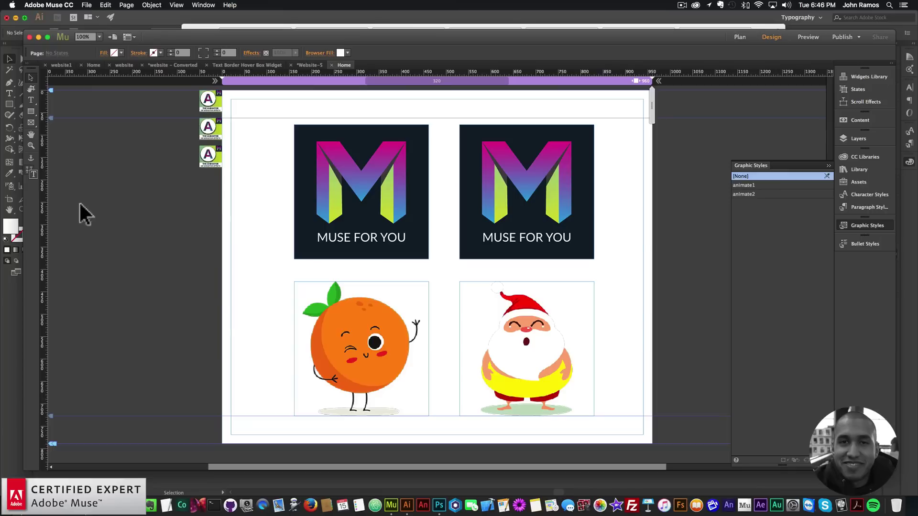
left_click(87, 5)
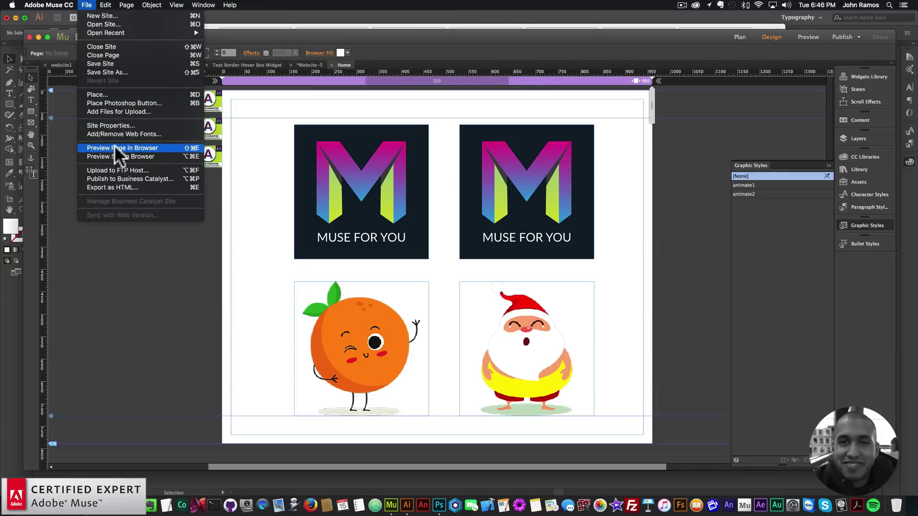
Preview the page in Chrome and test the orange and Santa tiles' hover swaps.
left_click(115, 146)
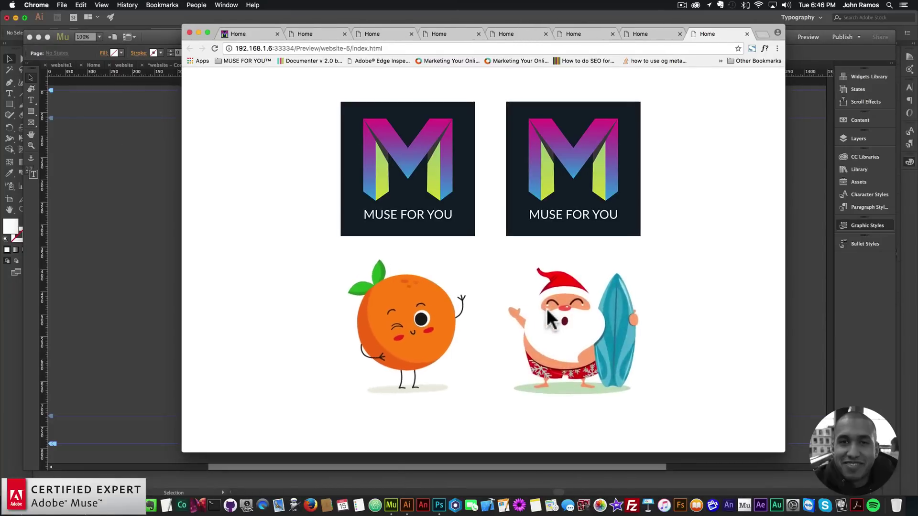
mouse_move(584, 338)
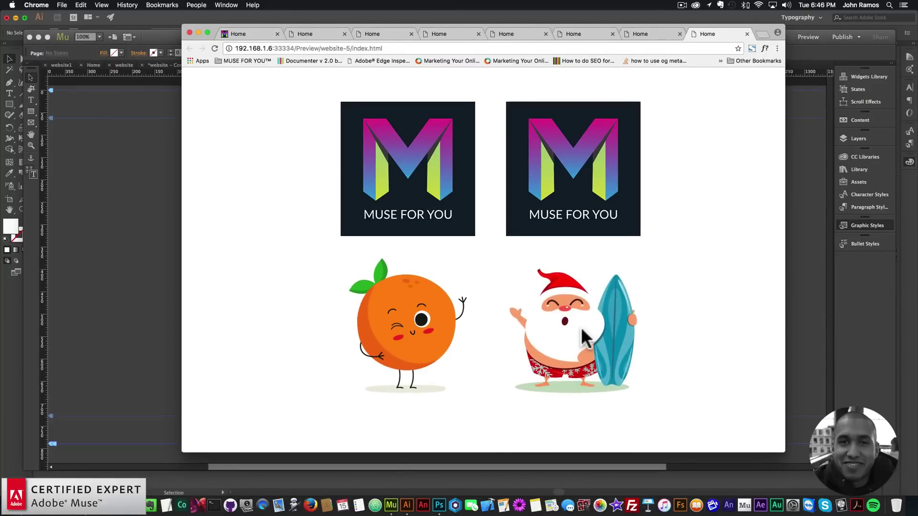
mouse_move(399, 330)
mouse_move(579, 322)
mouse_move(588, 165)
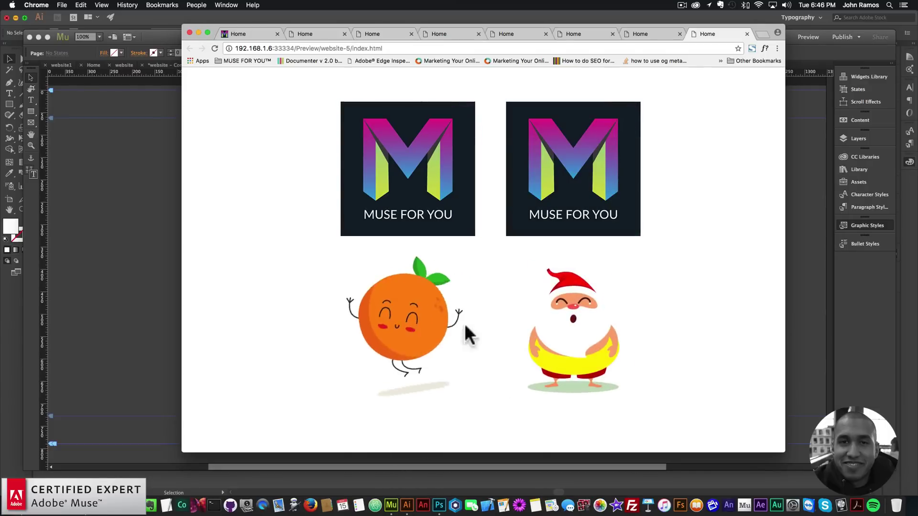
Zoom out to 50% in Muse and draw a square below the orange tile.
left_click(124, 245)
key("super+minus")
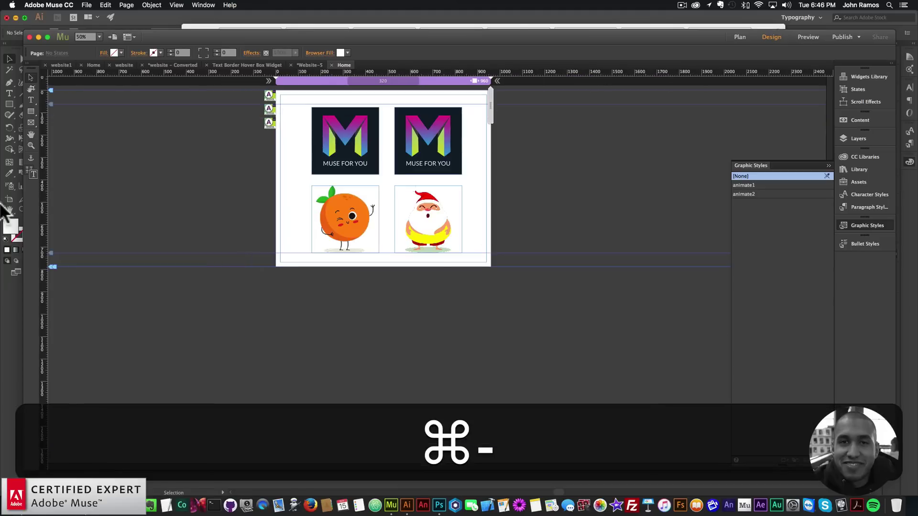
left_click(31, 111)
left_click_drag(293, 239, 372, 318)
left_click(31, 77)
left_click_drag(325, 287, 344, 321)
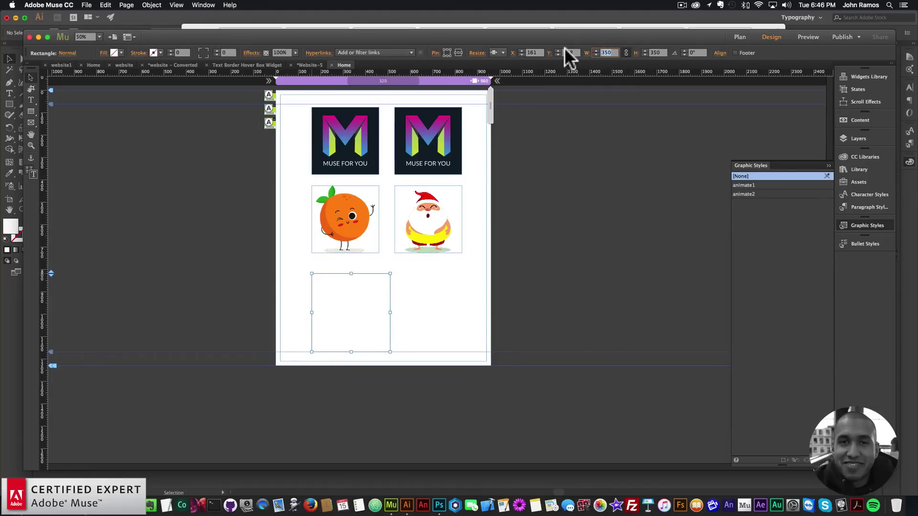
Resize the square to 300 px wide and fill it with dark #0E1E28.
type("300")
key("Return")
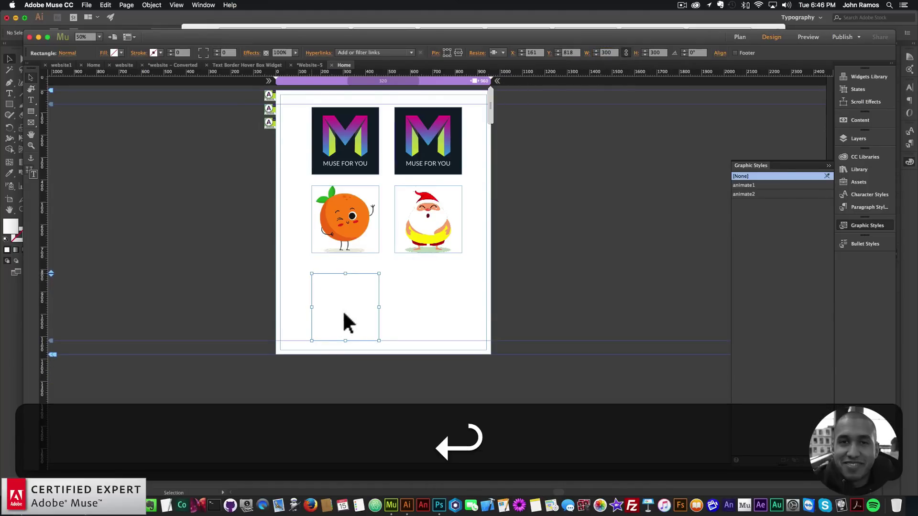
left_click(853, 156)
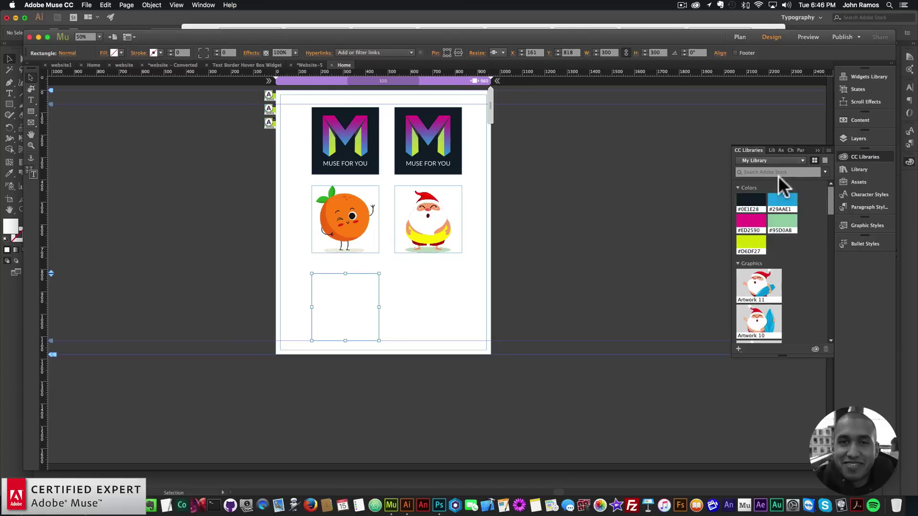
left_click(750, 202)
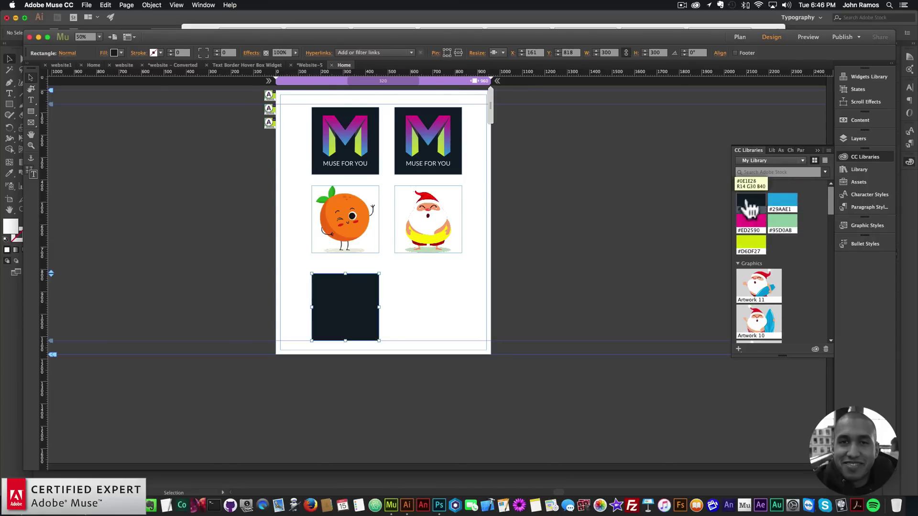
Redo the undone changes and switch the square to its Rollover state.
left_click(62, 54)
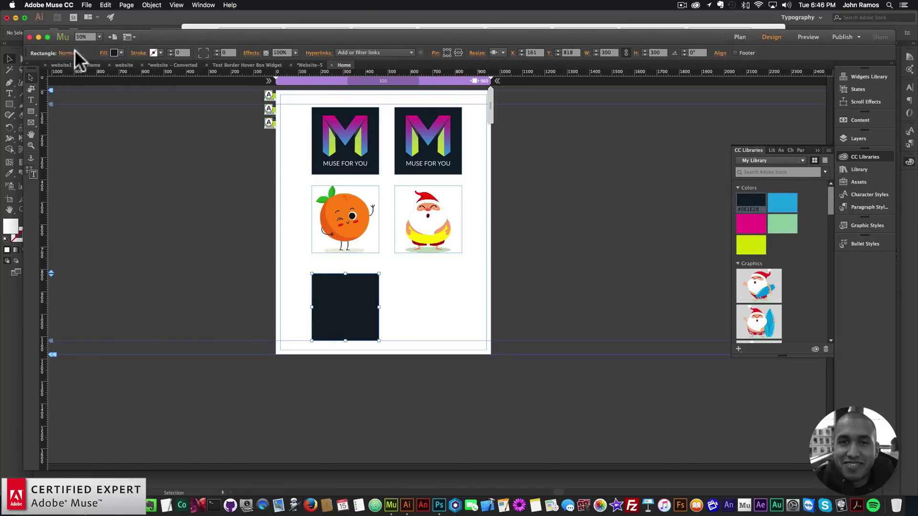
key("shift+super+z")
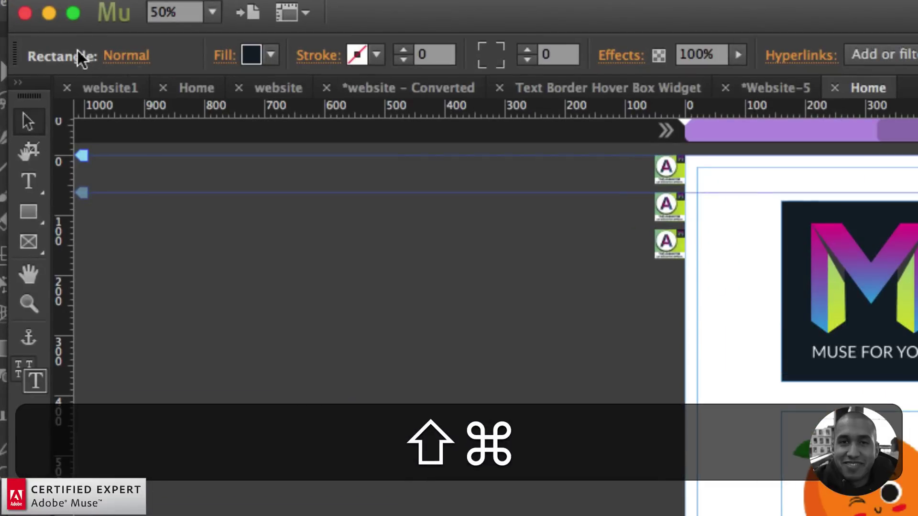
key("shift+super+z")
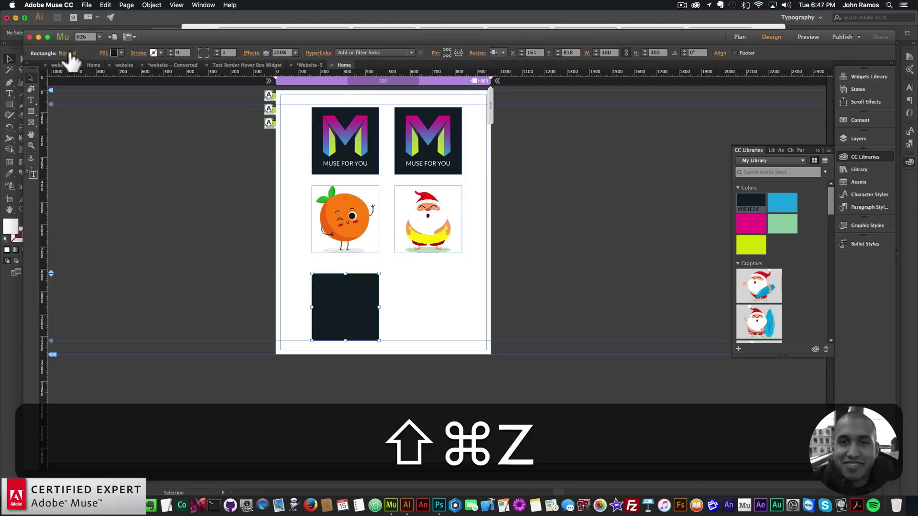
left_click(70, 53)
left_click(96, 88)
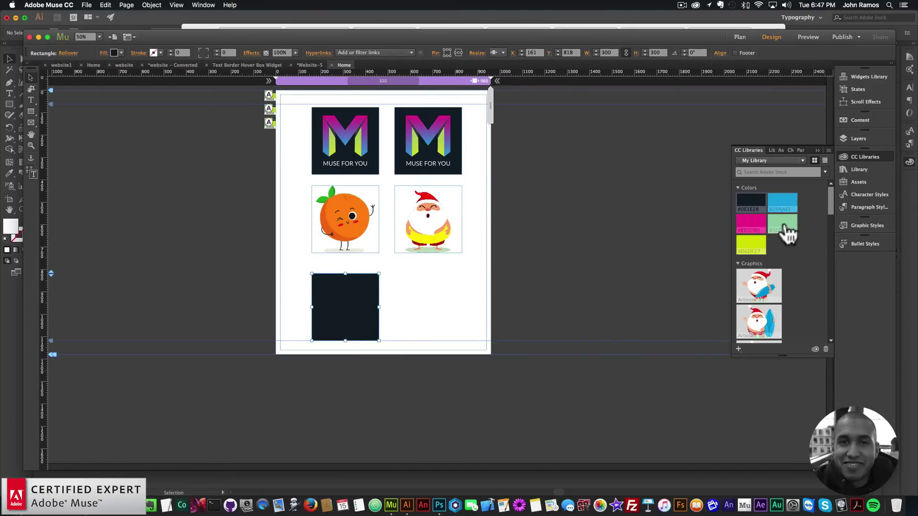
Set the square's Rollover fill to pink #ED2590 and Mouse Down fill to green #95D0AB.
left_click(754, 228)
left_click(70, 54)
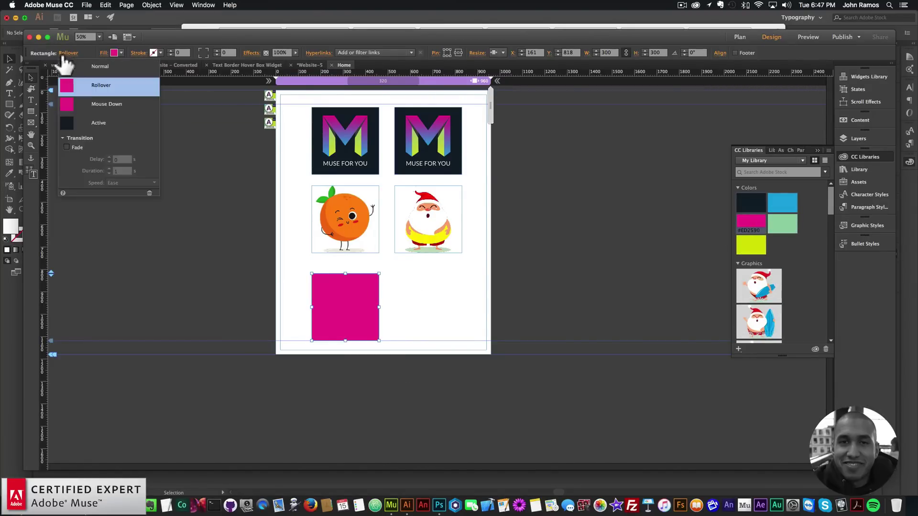
left_click(98, 107)
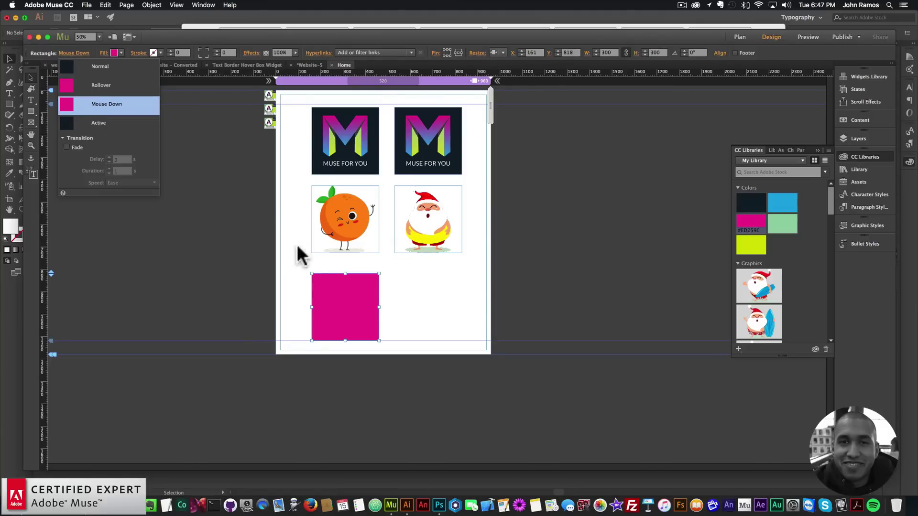
left_click(355, 303)
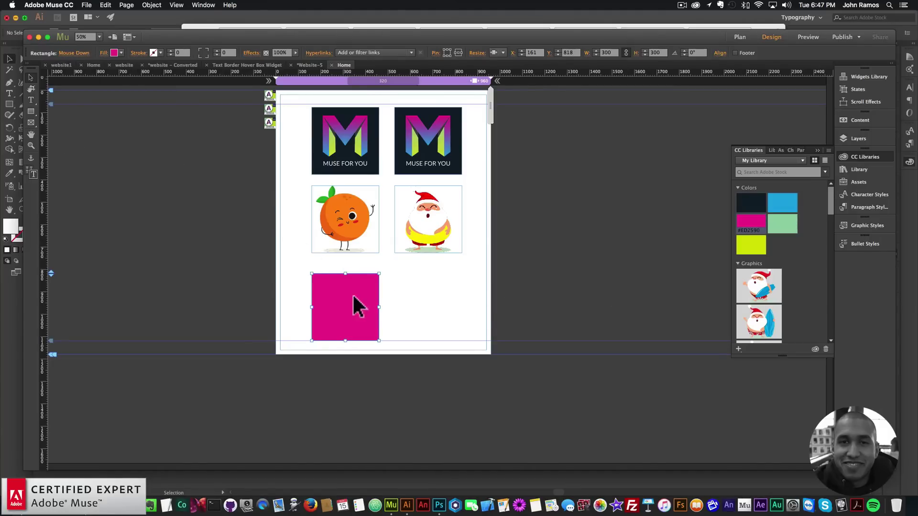
left_click(768, 229)
left_click(383, 312)
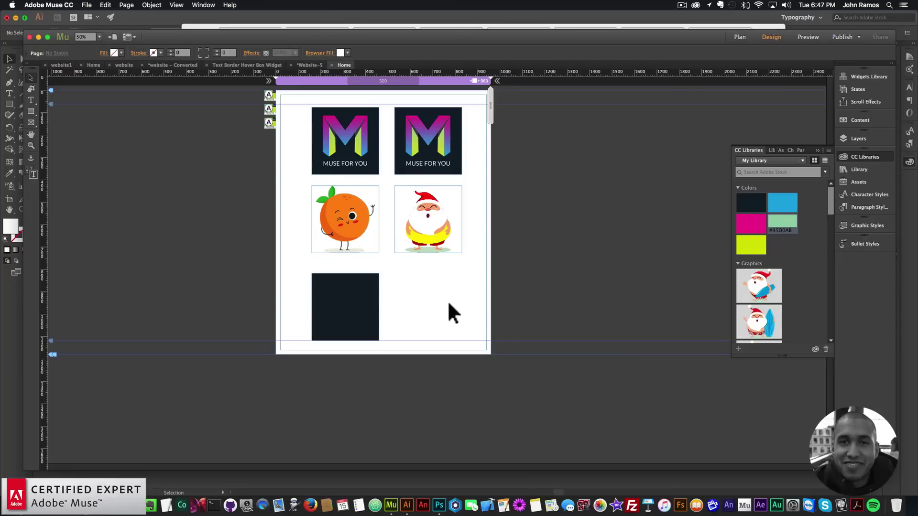
Enable Fade with Ease In/Out speed and check each state's colour.
left_click(320, 287)
left_click(68, 53)
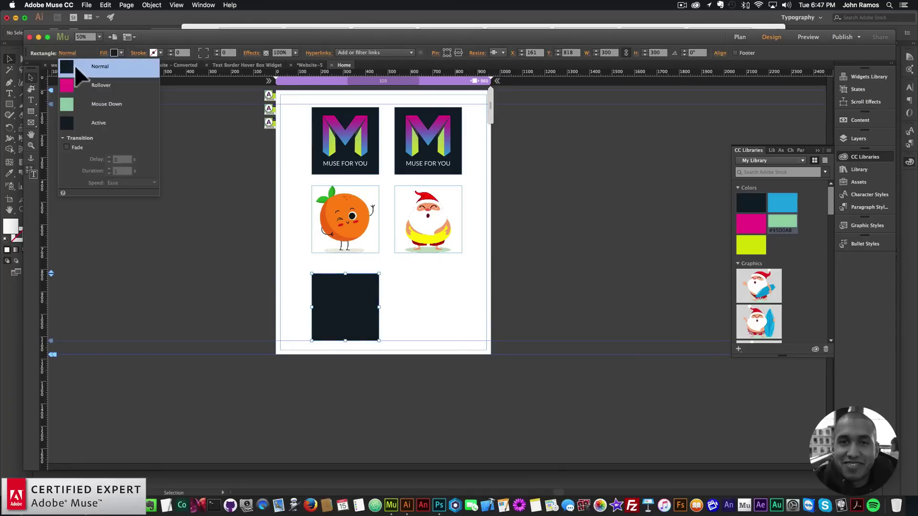
left_click(66, 146)
left_click(120, 183)
left_click(120, 228)
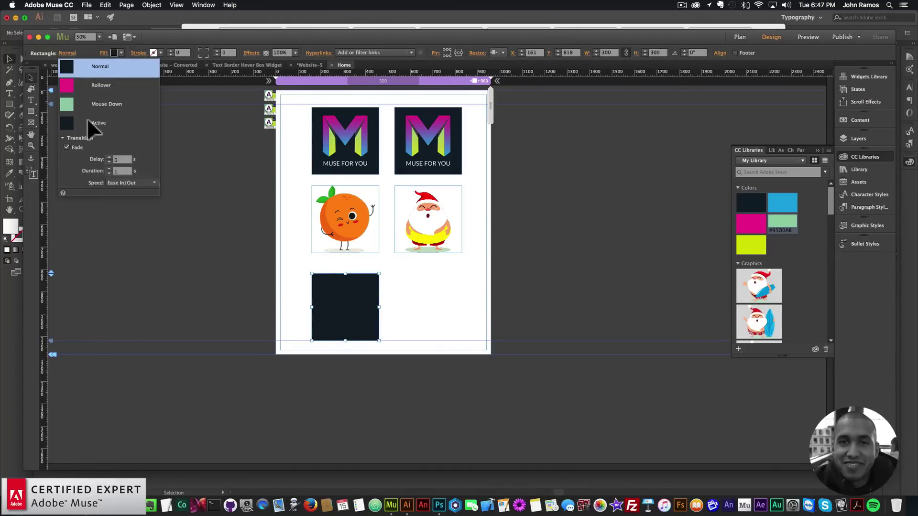
left_click(99, 87)
left_click(98, 103)
left_click(101, 86)
left_click(100, 66)
left_click(249, 271)
Preview the page and press the dark square to see its green mouse-down fade, then return to Muse.
left_click(87, 5)
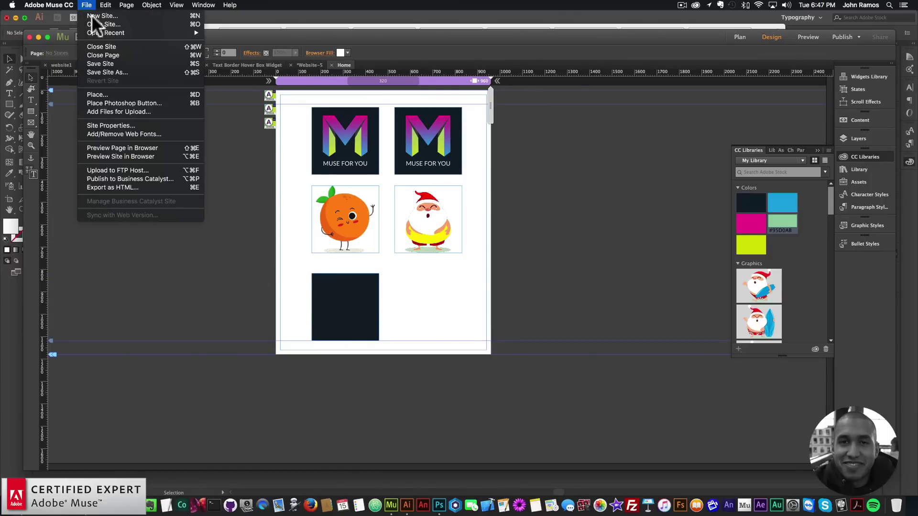
left_click(110, 147)
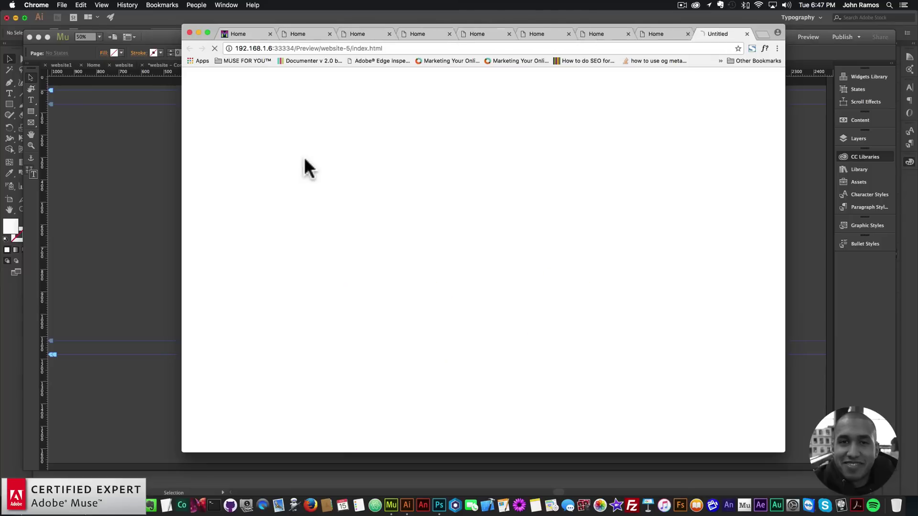
scroll(600, 239, "down", 5)
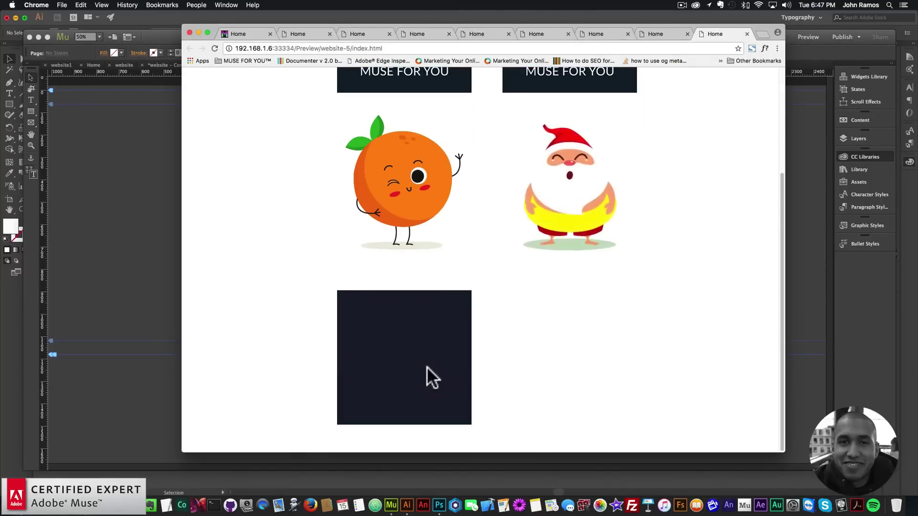
left_click(420, 343)
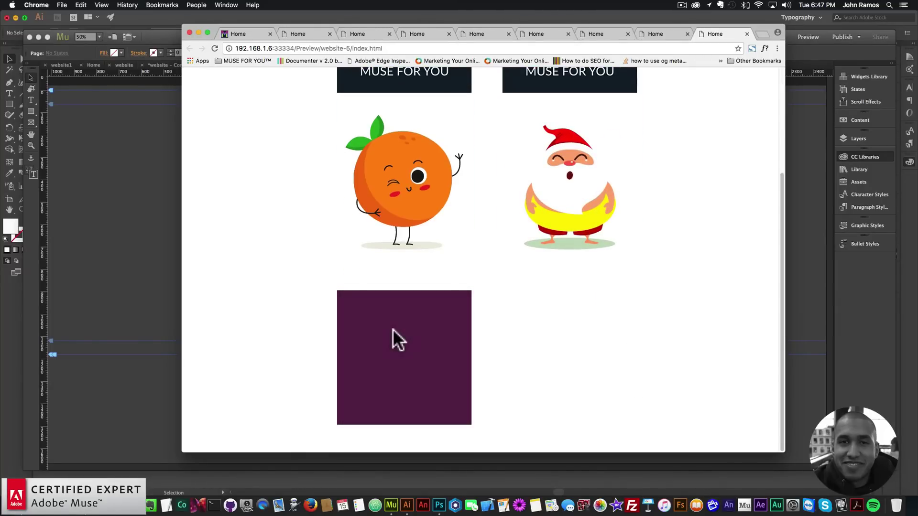
key("super+Tab")
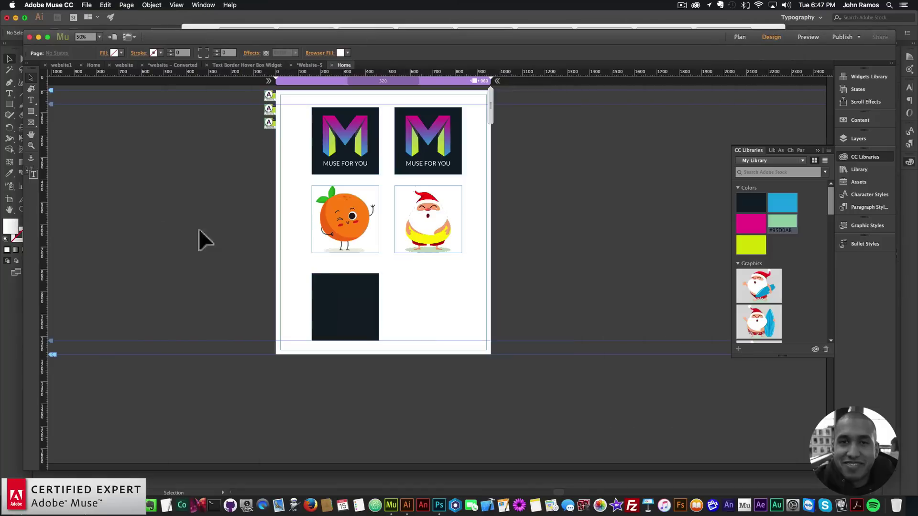
Duplicate the dark square beside it and fill the copy with blue #29AAE1.
left_click(372, 317)
key("super+c")
key("super+v")
left_click_drag(424, 248, 424, 296)
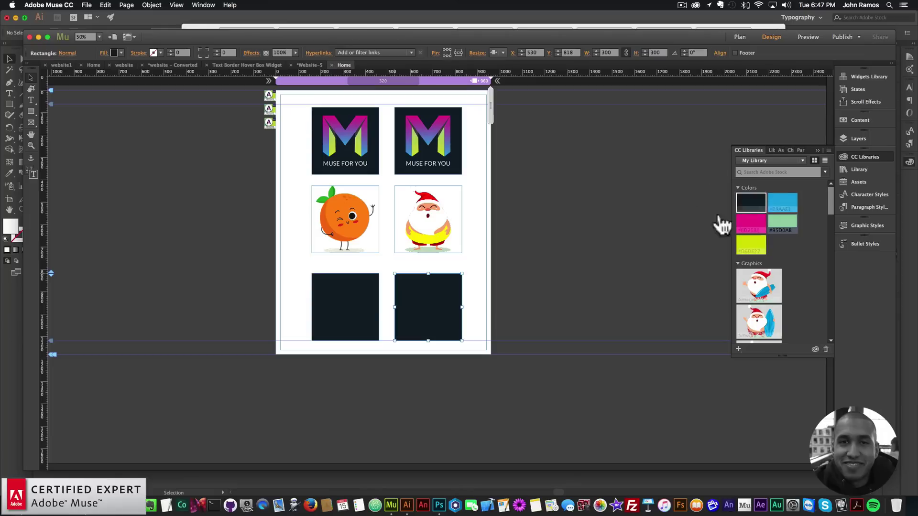
left_click(783, 202)
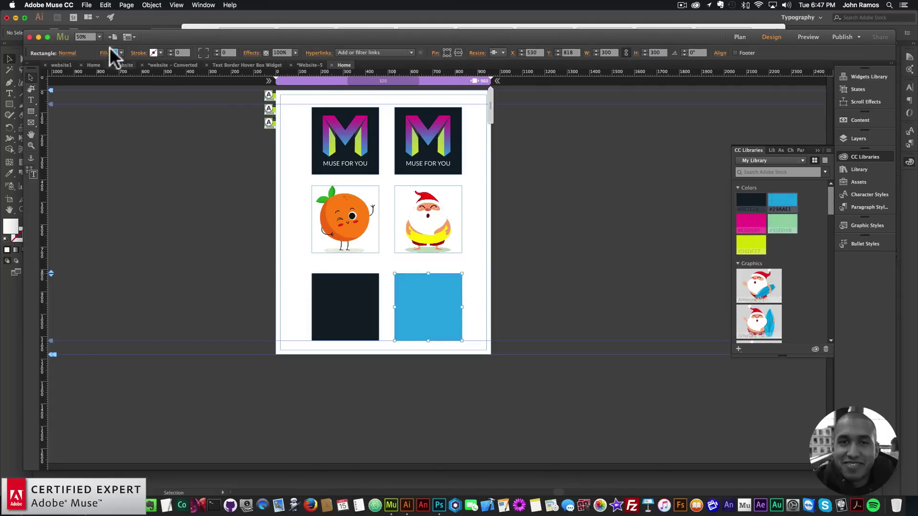
Give the blue square a #95D0AB rollover and #0E1E28 mouse-down fill, then preview the page.
left_click(69, 53)
left_click(98, 86)
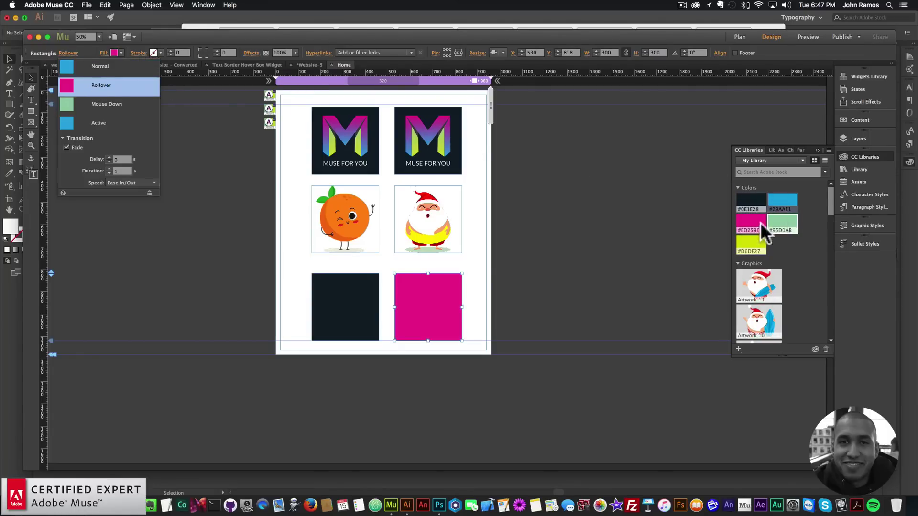
left_click(787, 231)
left_click(72, 53)
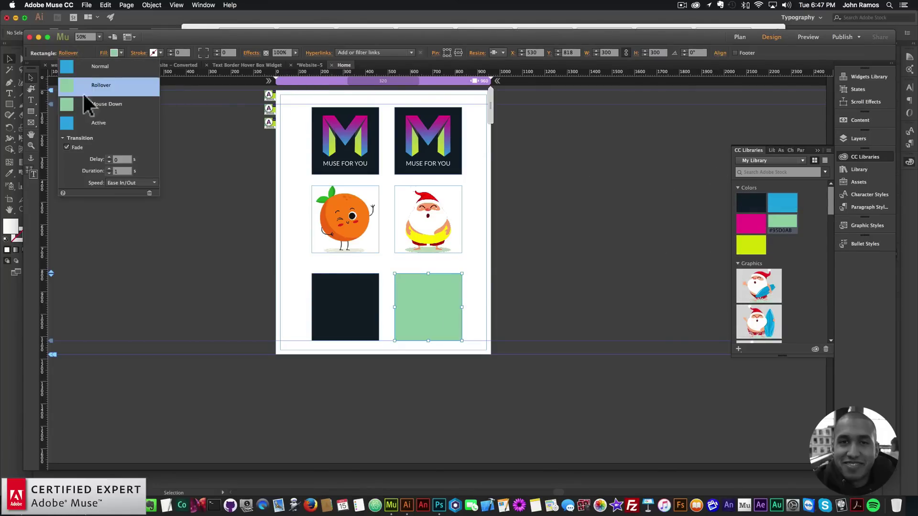
left_click(88, 104)
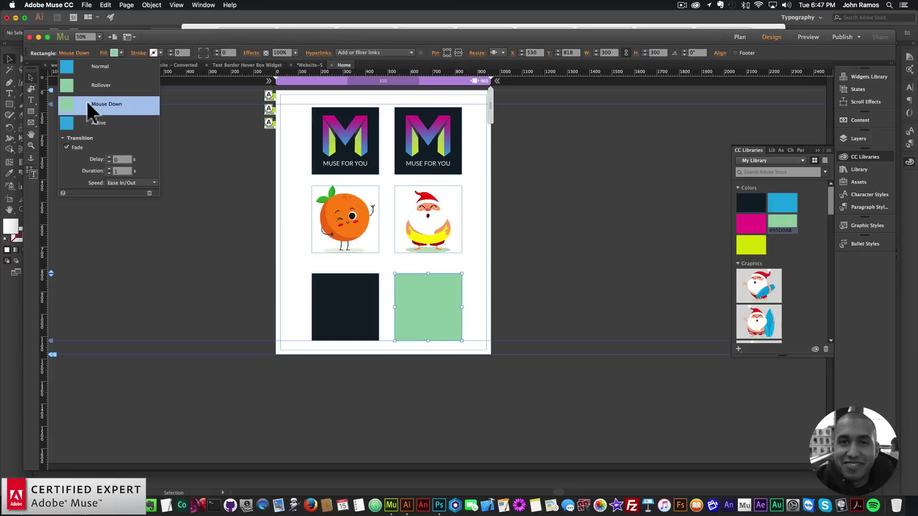
left_click(755, 210)
left_click(507, 311)
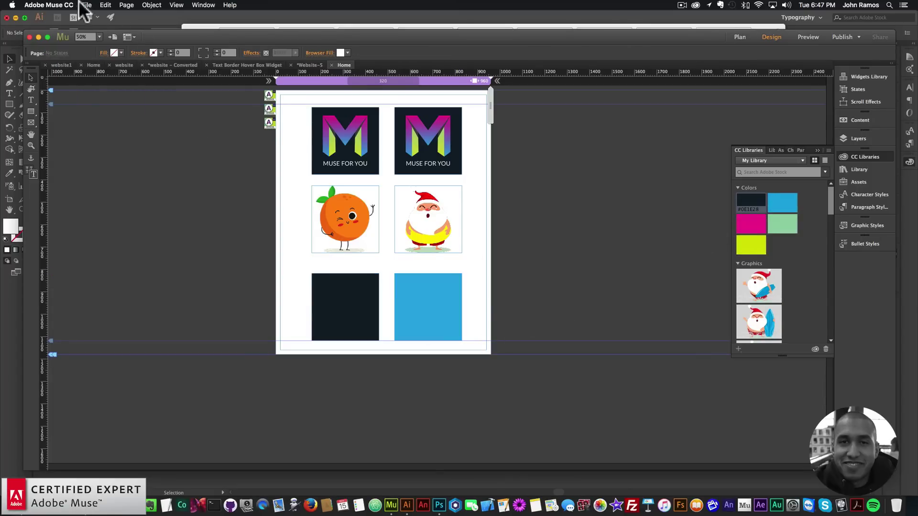
left_click(93, 5)
left_click(118, 148)
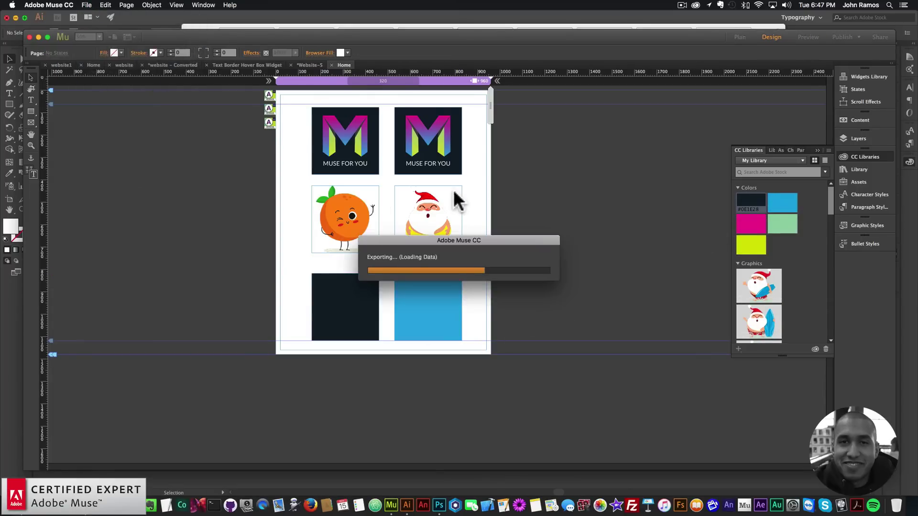
Check the right and left squares' hover and mouse-down colours in the Chrome preview, then return to Muse.
scroll(492, 229, "down", 3)
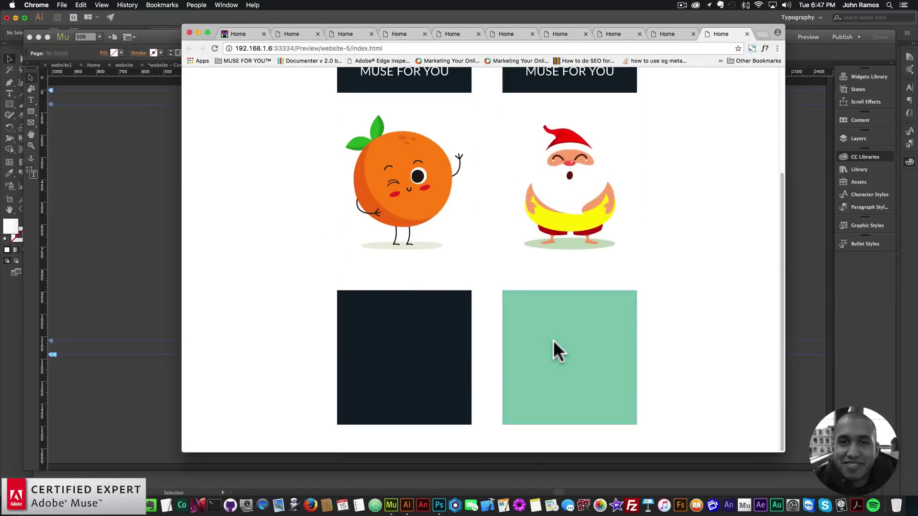
left_click(569, 335)
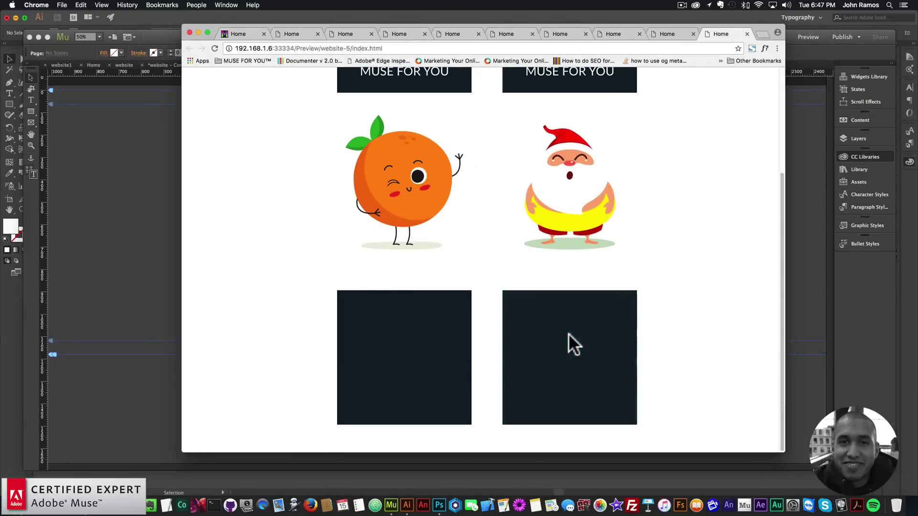
left_click(404, 338)
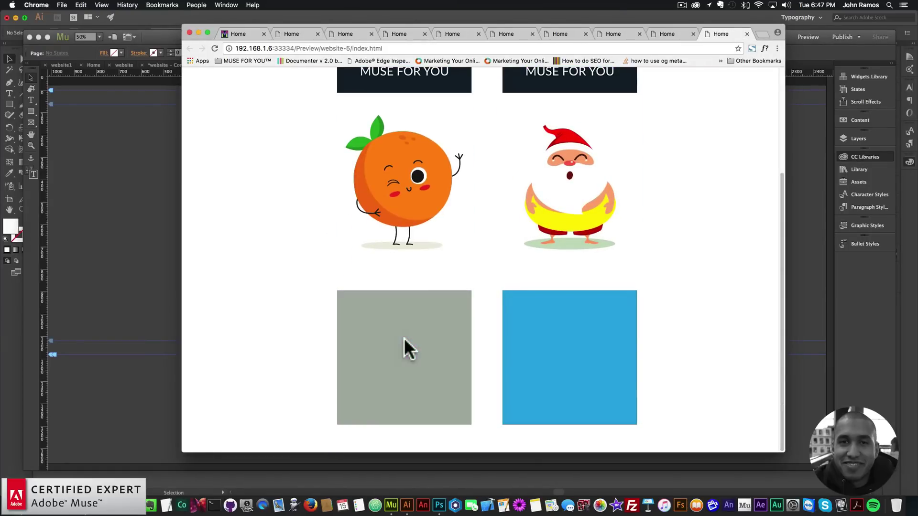
key("super+Tab")
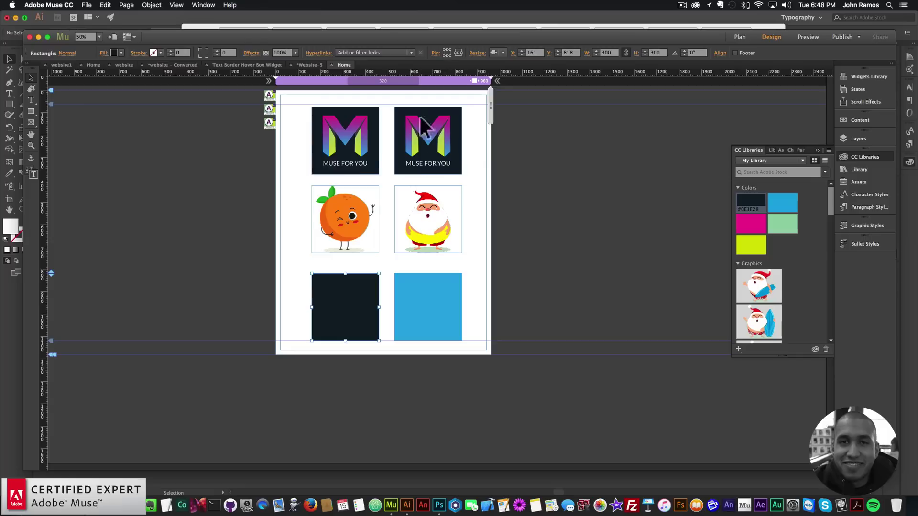
left_click(498, 235)
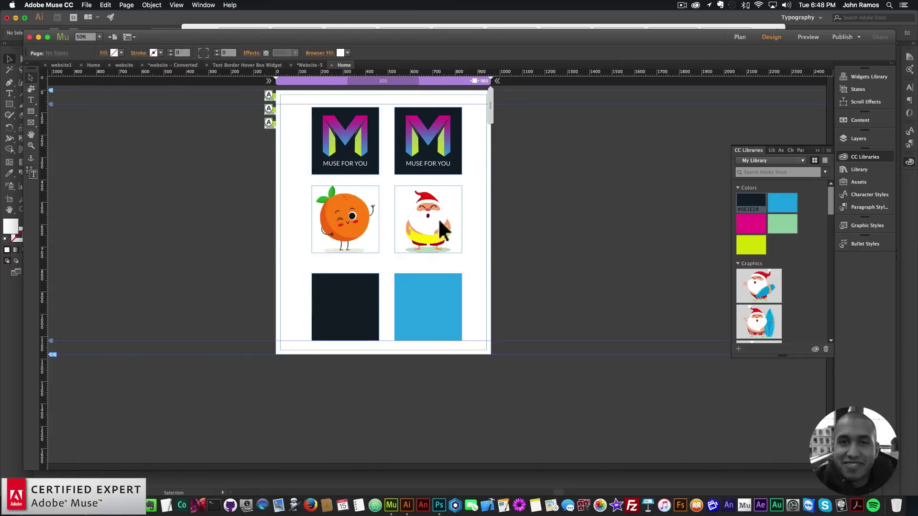
left_click(86, 5)
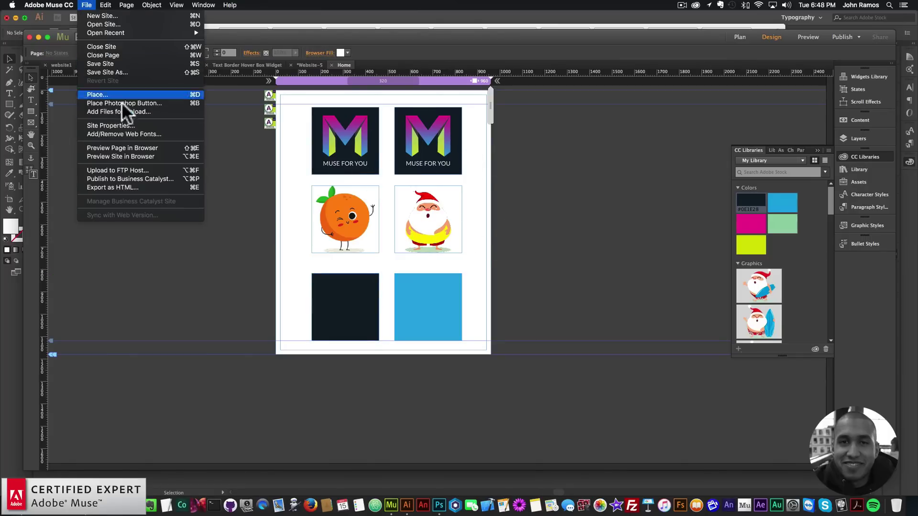
left_click(120, 147)
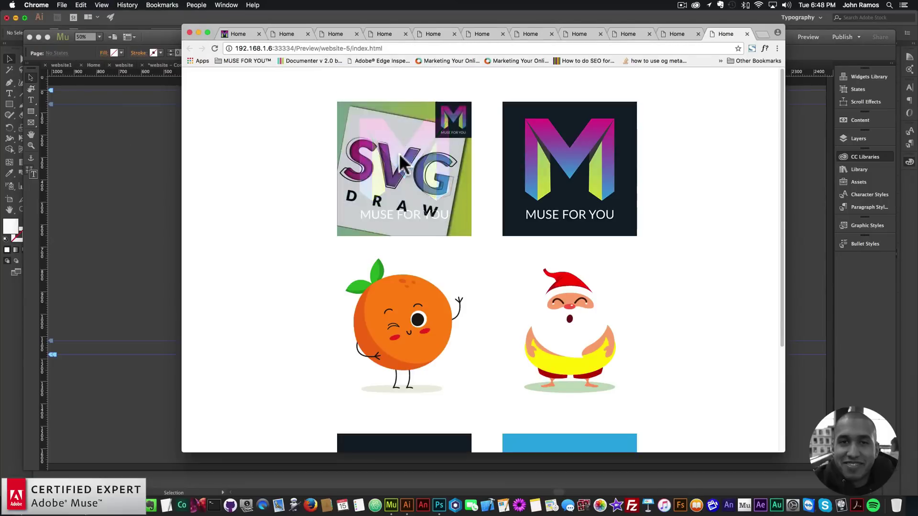
mouse_move(552, 160)
scroll(551, 158, "down", 4)
scroll(553, 143, "up", 4)
scroll(582, 158, "down", 3)
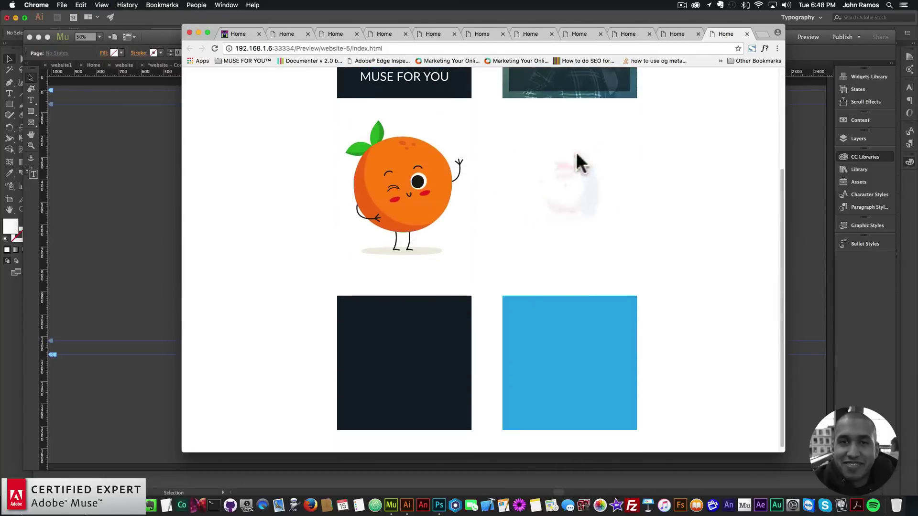
mouse_move(565, 205)
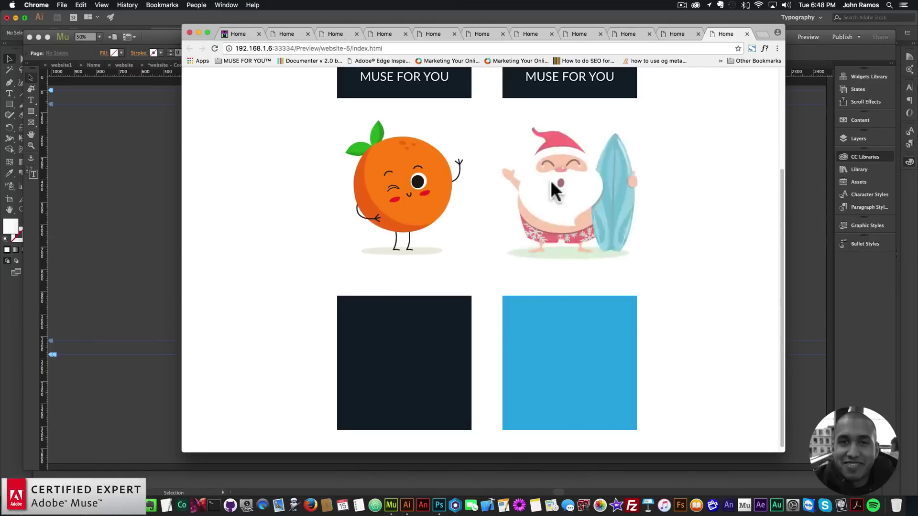
scroll(560, 189, "down", 1)
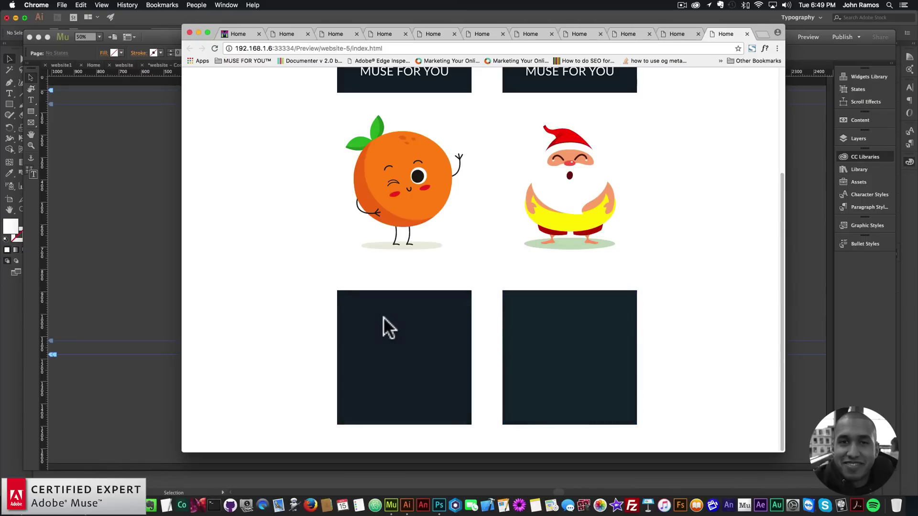
scroll(483, 244, "up", 5)
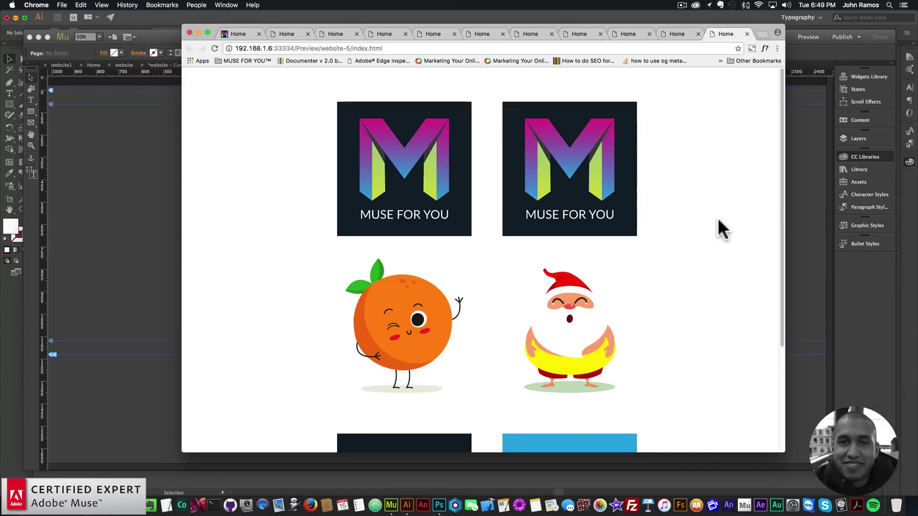
left_click(73, 142)
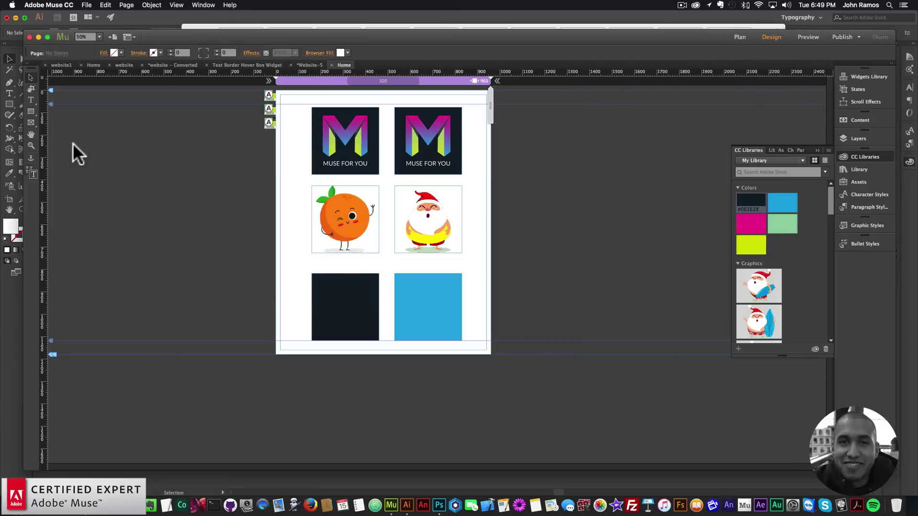
left_click(348, 287)
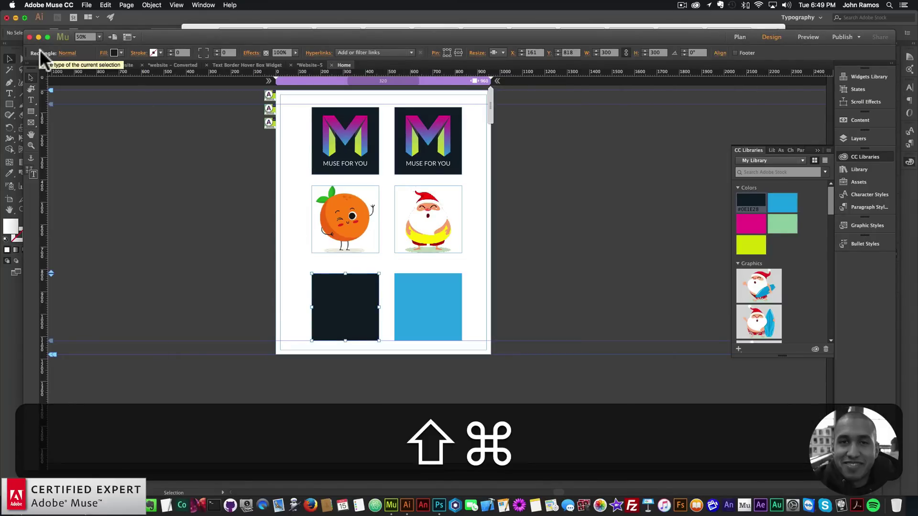
key("shift+super+z")
left_click(115, 55)
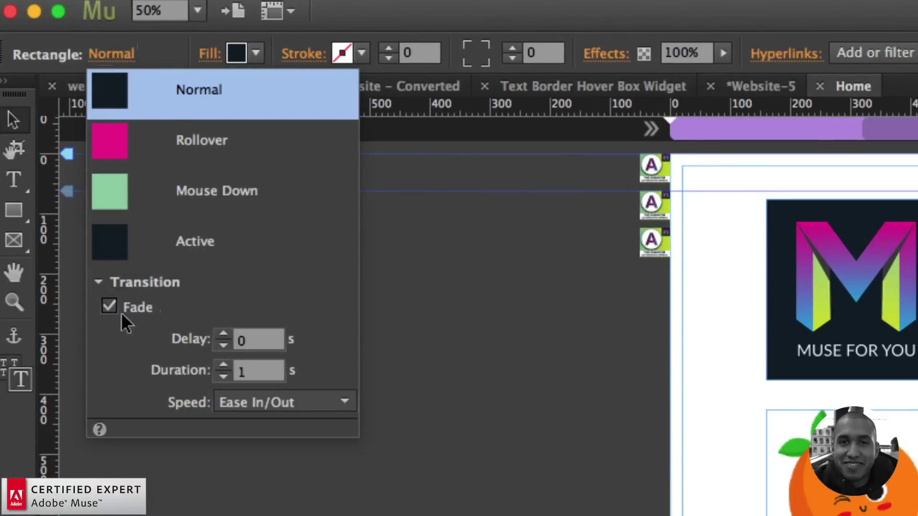
left_click(297, 399)
left_click(237, 375)
left_click(417, 273)
key("shift+super+z")
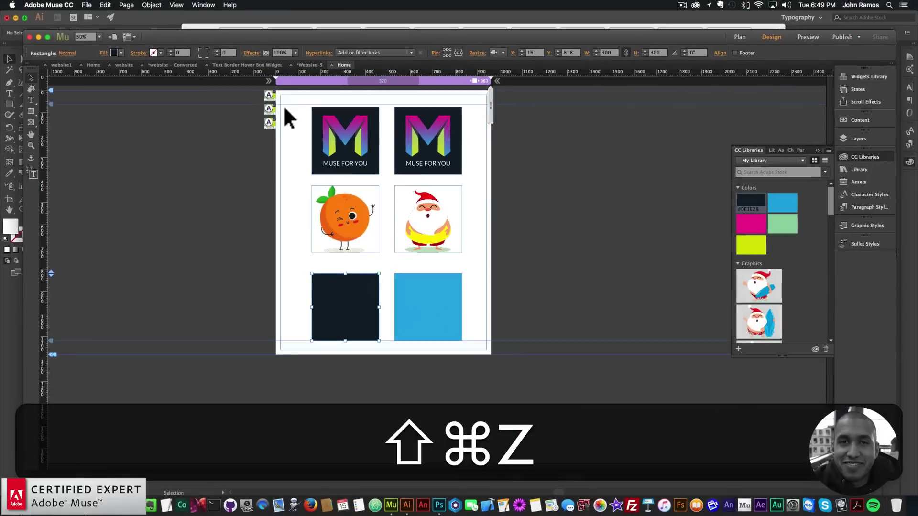